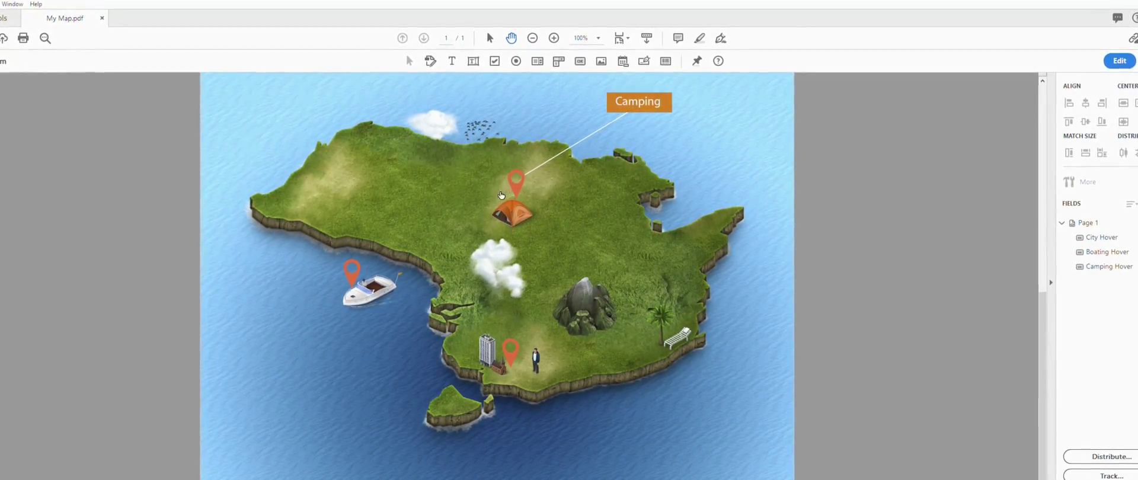
Step: Place holiday map.jpg and stretch it to fill the 800x600 px artboard
mouse_move(361, 276)
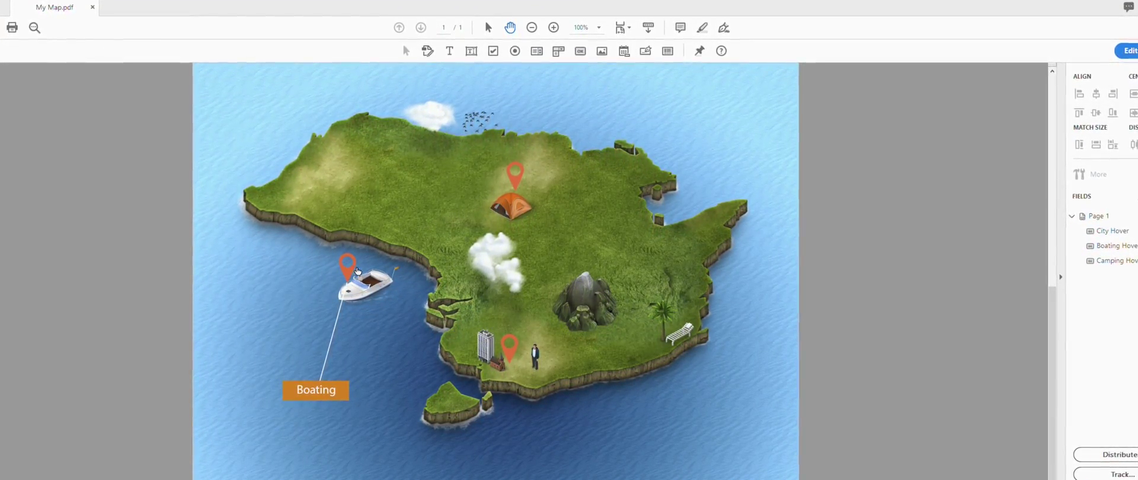
mouse_move(521, 352)
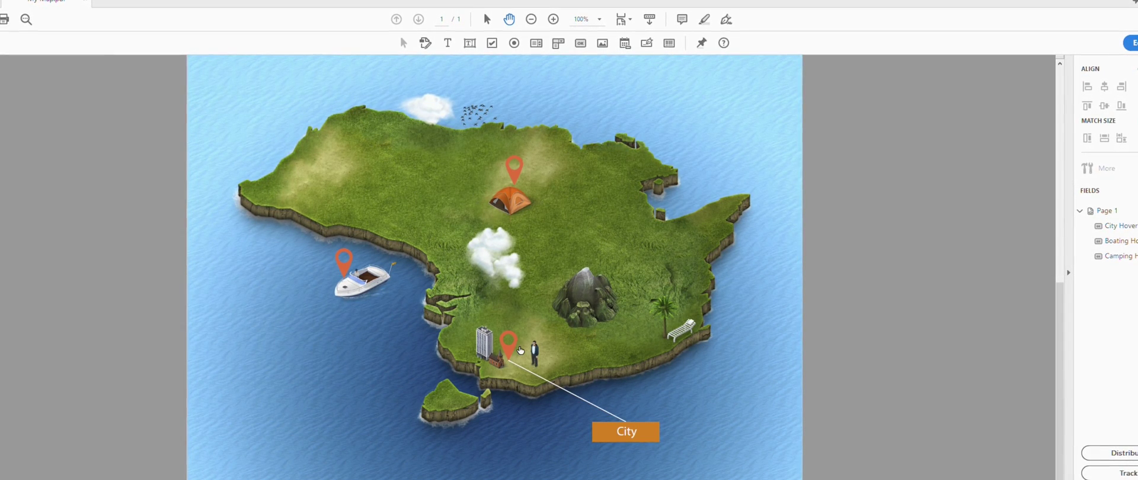
mouse_move(525, 164)
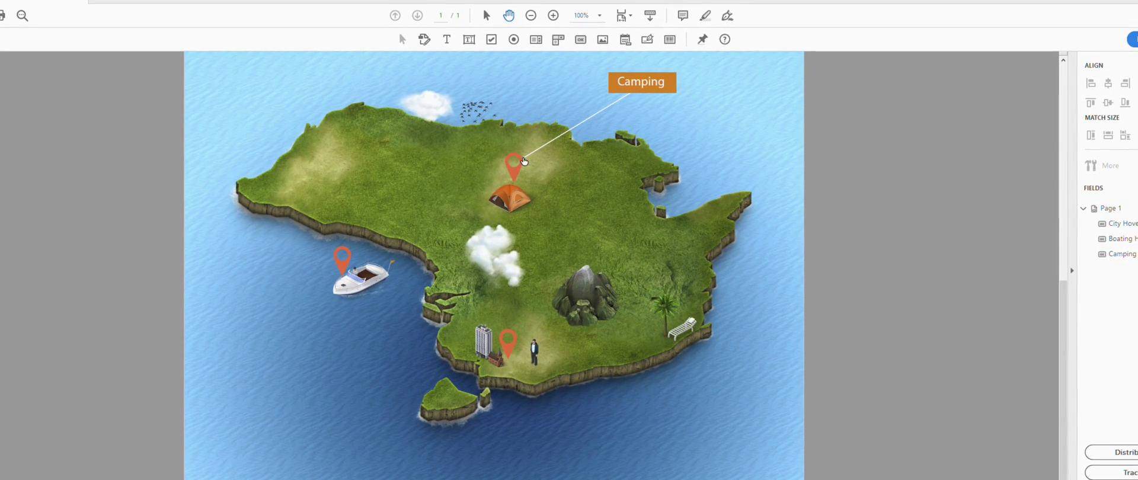
mouse_move(349, 259)
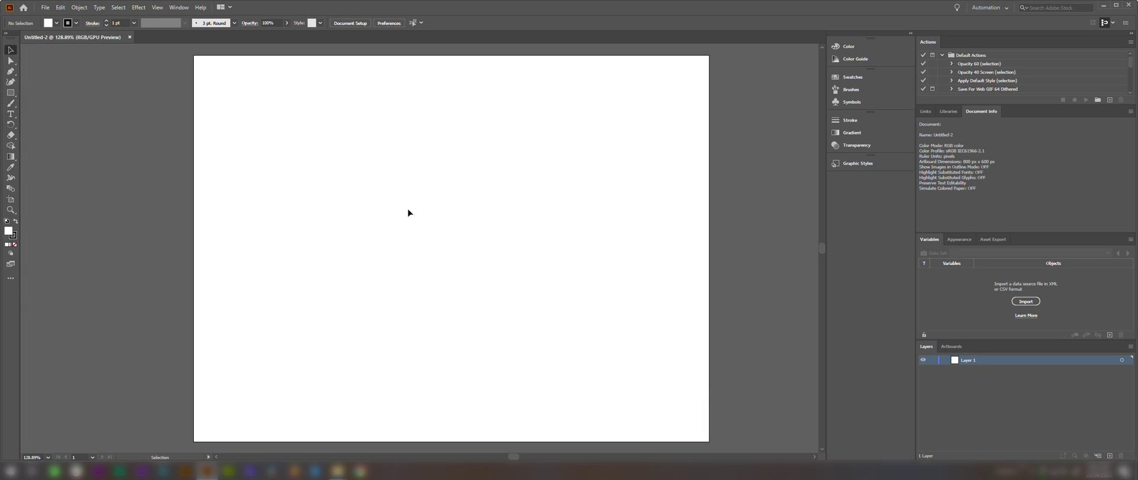
left_click(45, 8)
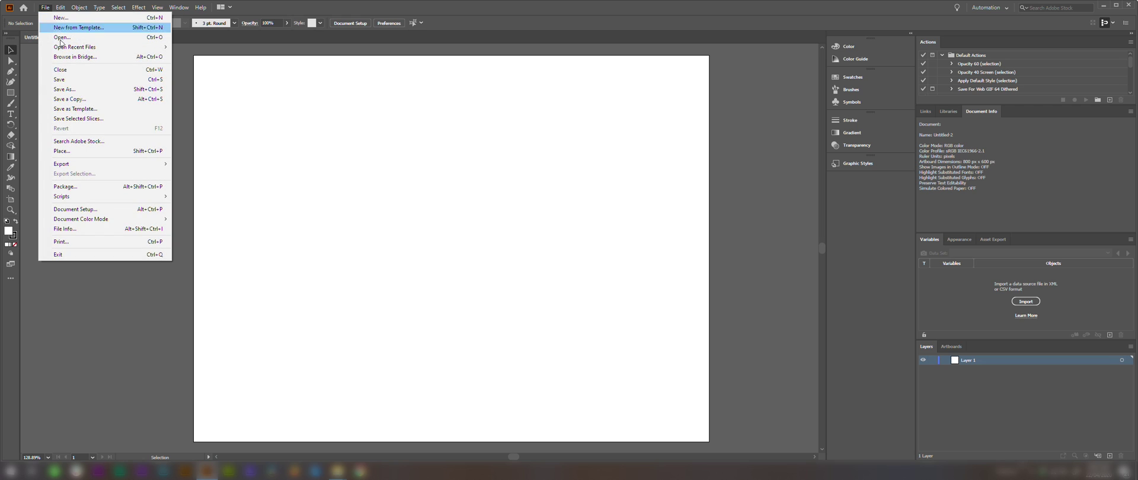
left_click(70, 151)
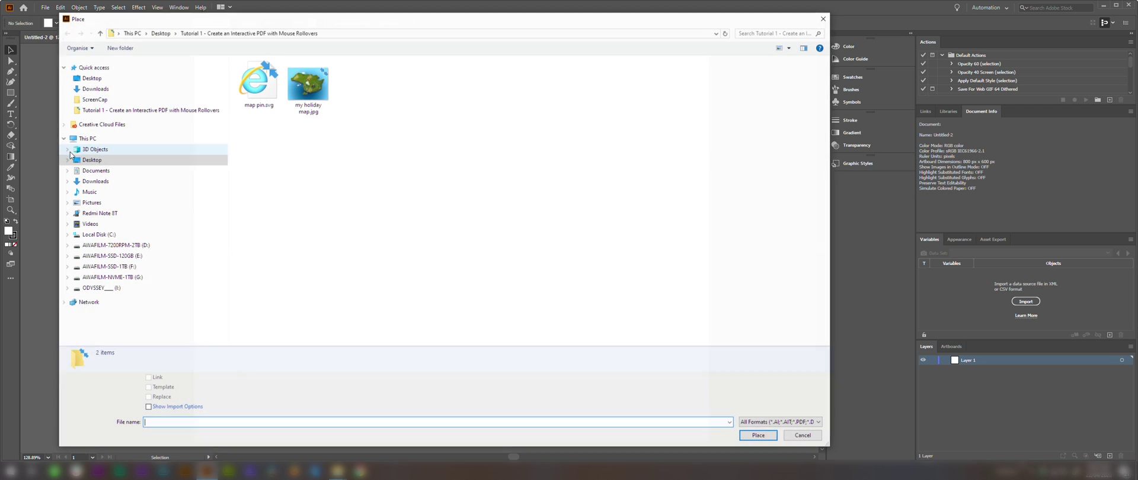
double_click(313, 97)
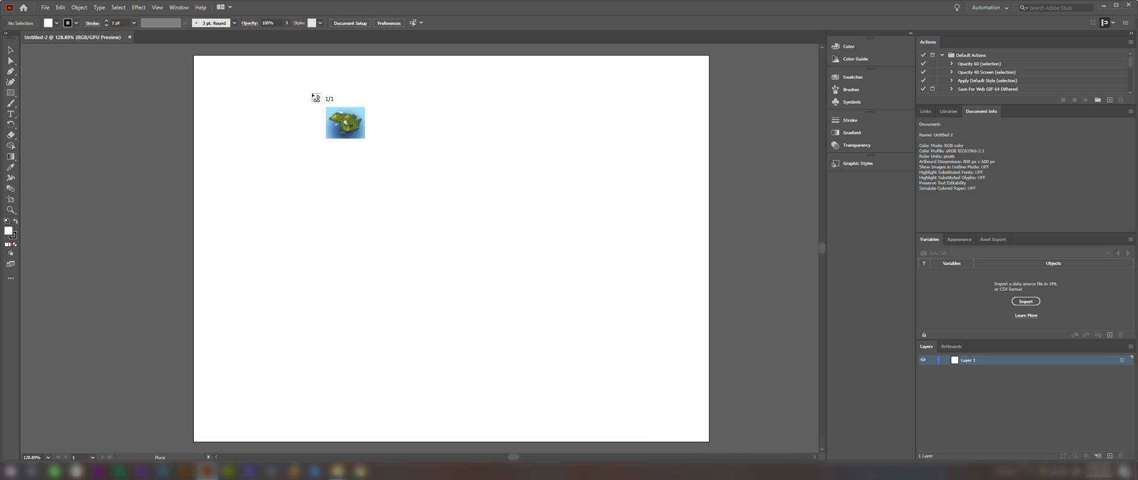
left_click(414, 184)
left_click_drag(676, 412, 194, 55)
left_click_drag(677, 410, 714, 438)
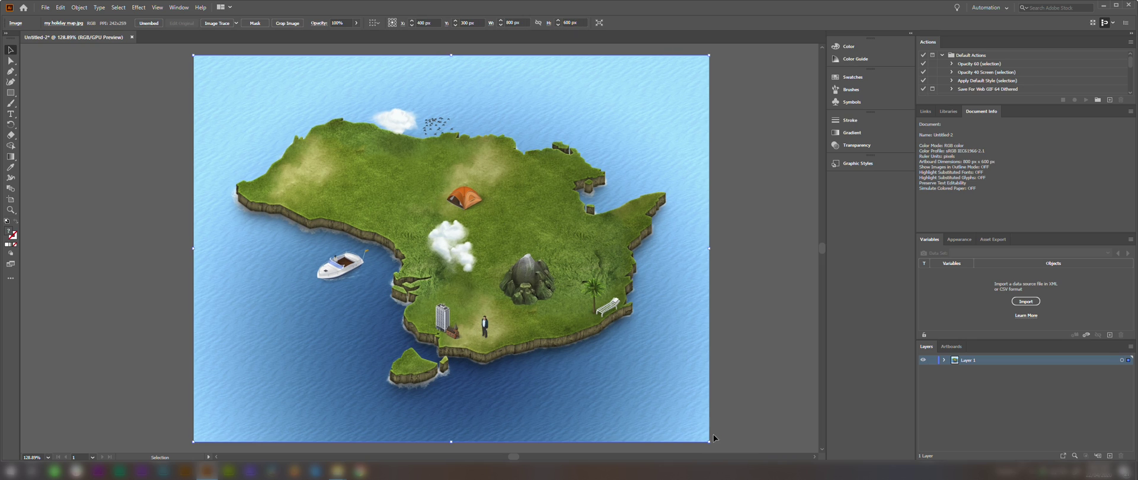
Step: Rename Layer 1 to Scene and the map image sublayer to MyMap
left_click(950, 405)
left_click(945, 361)
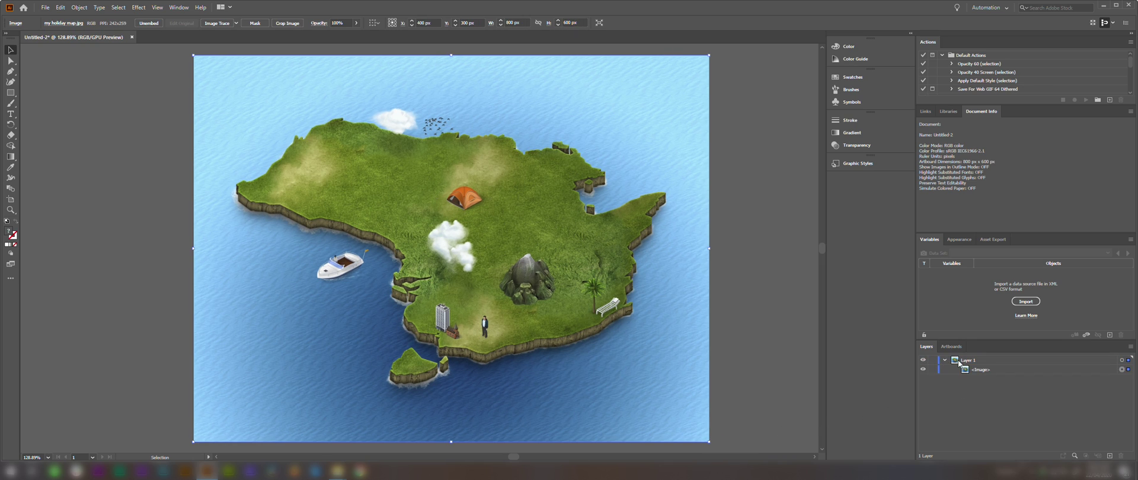
double_click(966, 359)
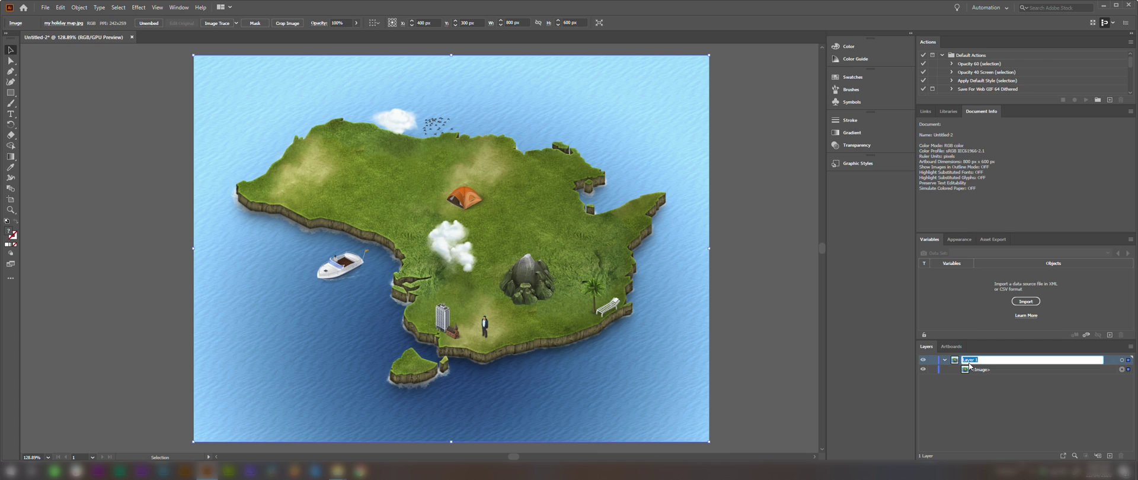
type("Scene")
double_click(986, 371)
type("MyMap")
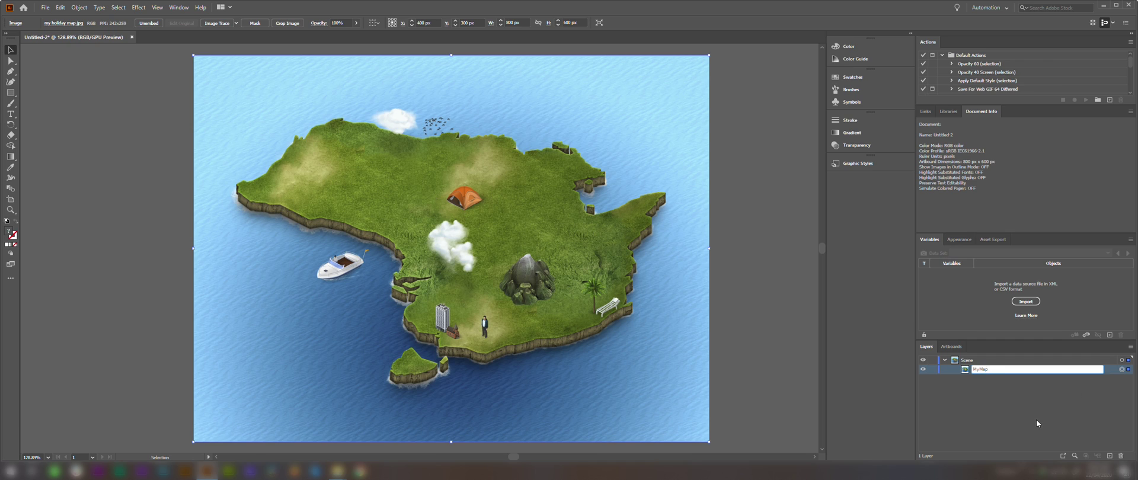
key("Return")
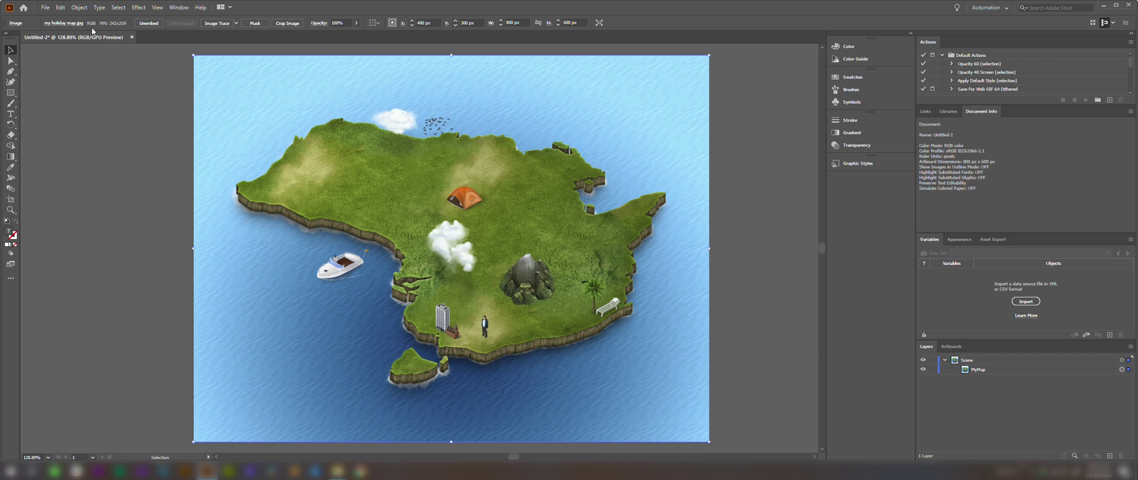
Step: Place map pin.svg above the tent on the map
left_click(44, 9)
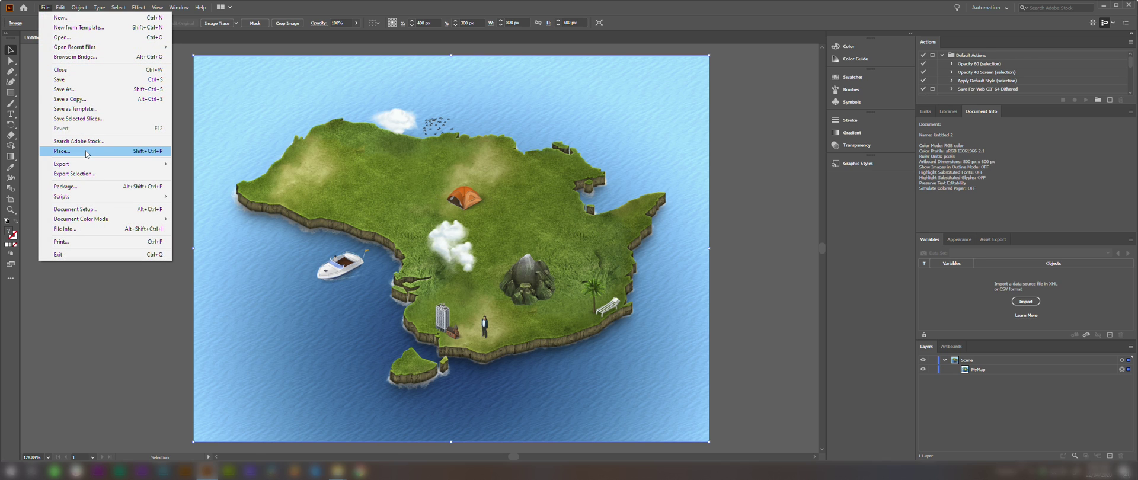
left_click(65, 151)
double_click(259, 86)
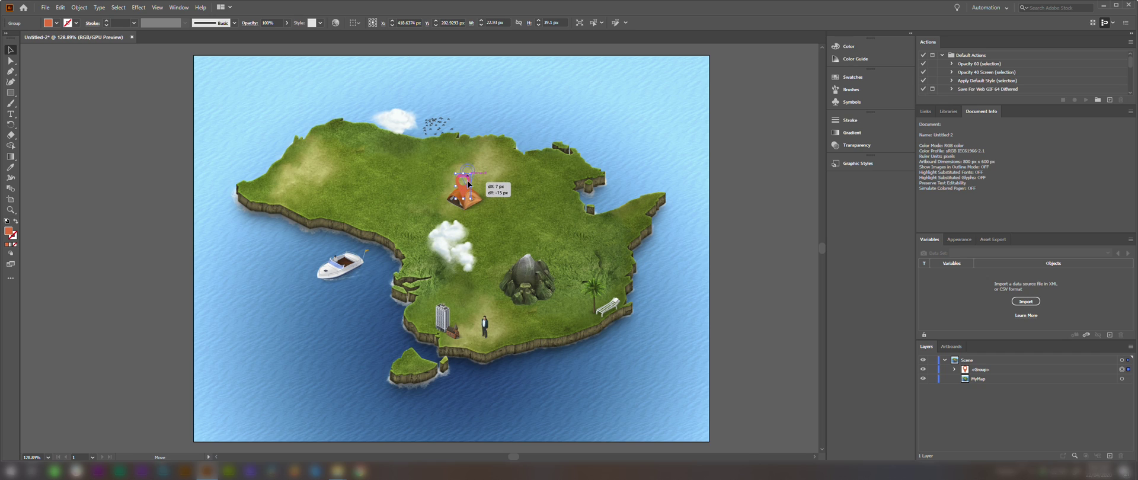
left_click(461, 161)
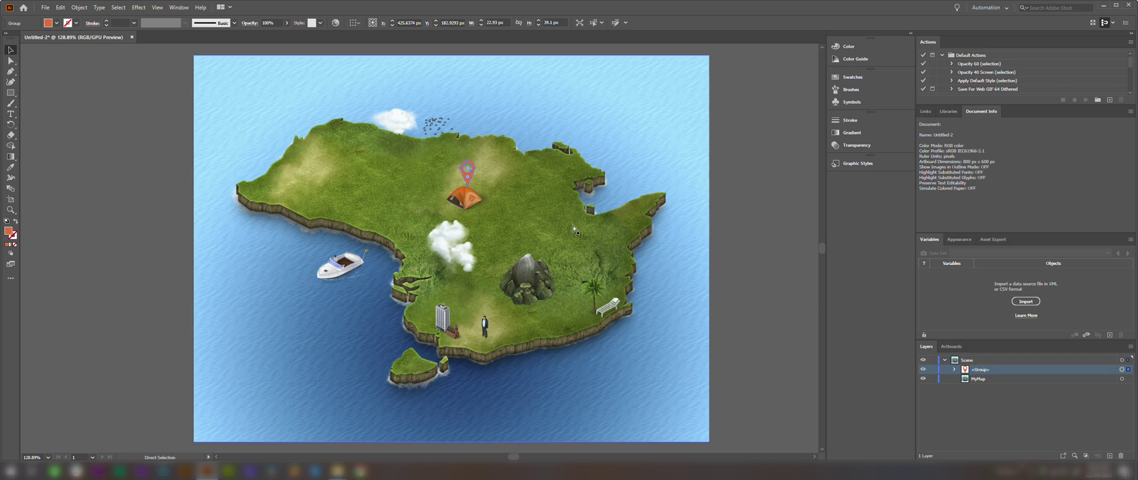
Step: Duplicate the pin and move copies onto the boat and the city building
key("ctrl+c")
key("ctrl+v")
left_click_drag(412, 255, 326, 255)
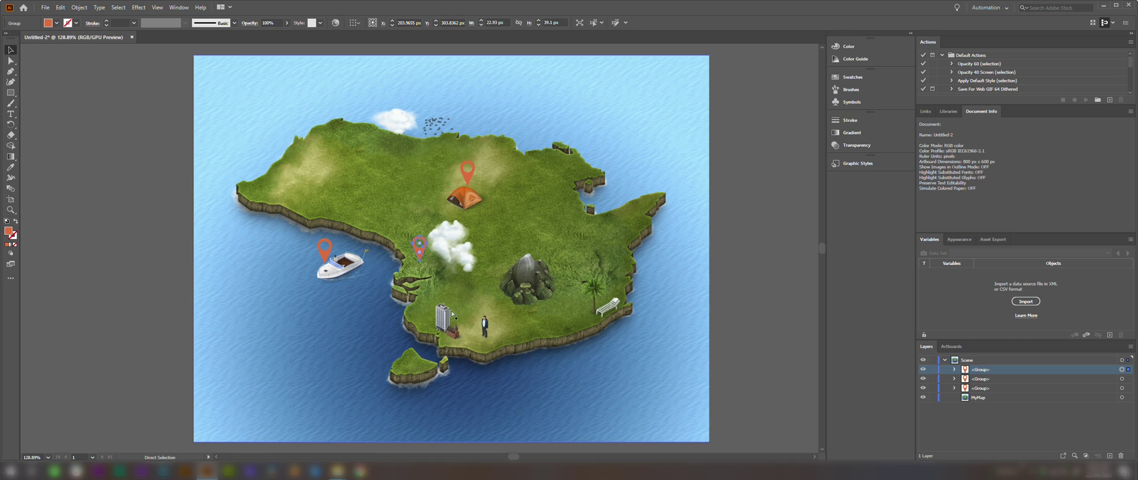
left_click_drag(418, 259, 461, 322)
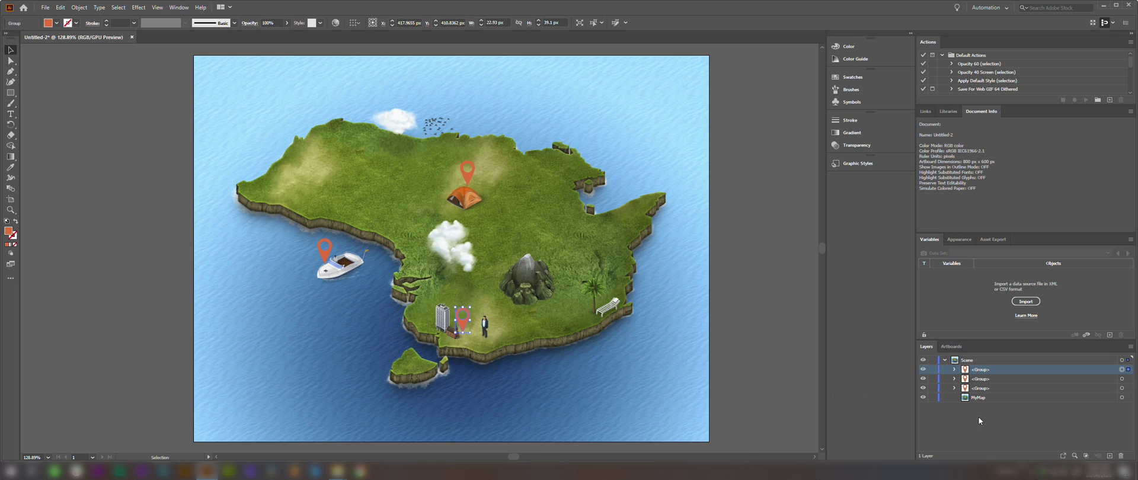
Step: Deselect, then rename the top, second and third <Group> layers City, Boating and Camping
key("ctrl+shift+a")
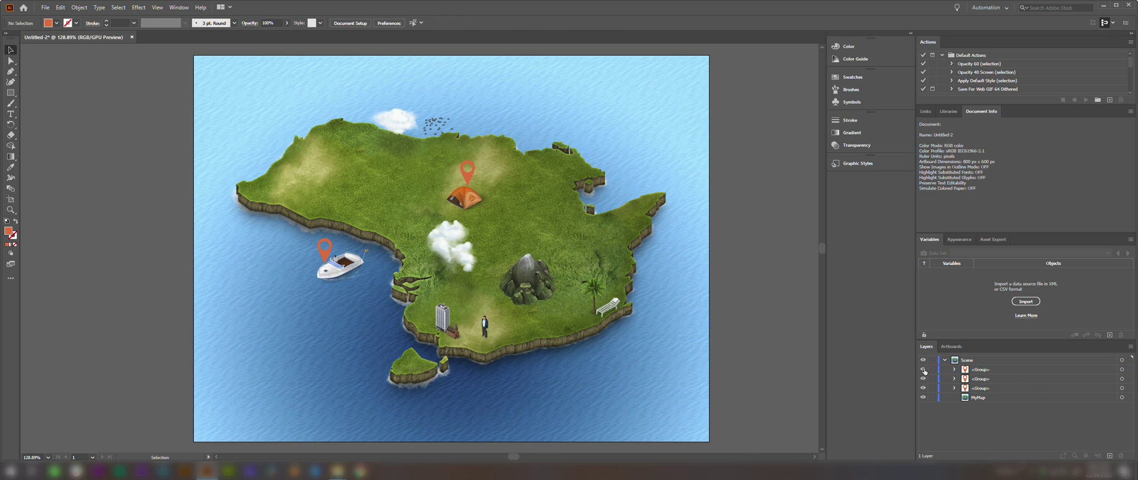
double_click(982, 370)
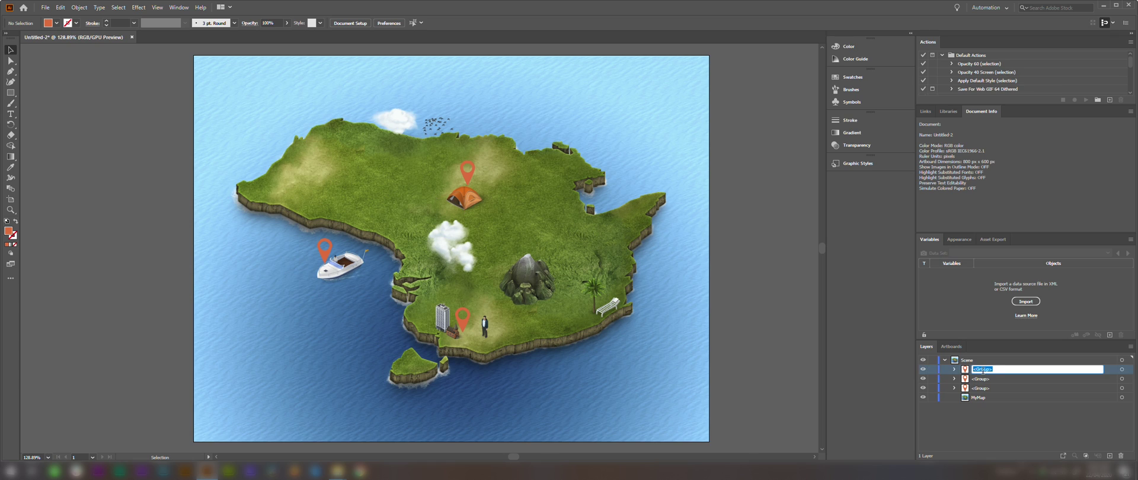
type("City")
left_click(968, 382)
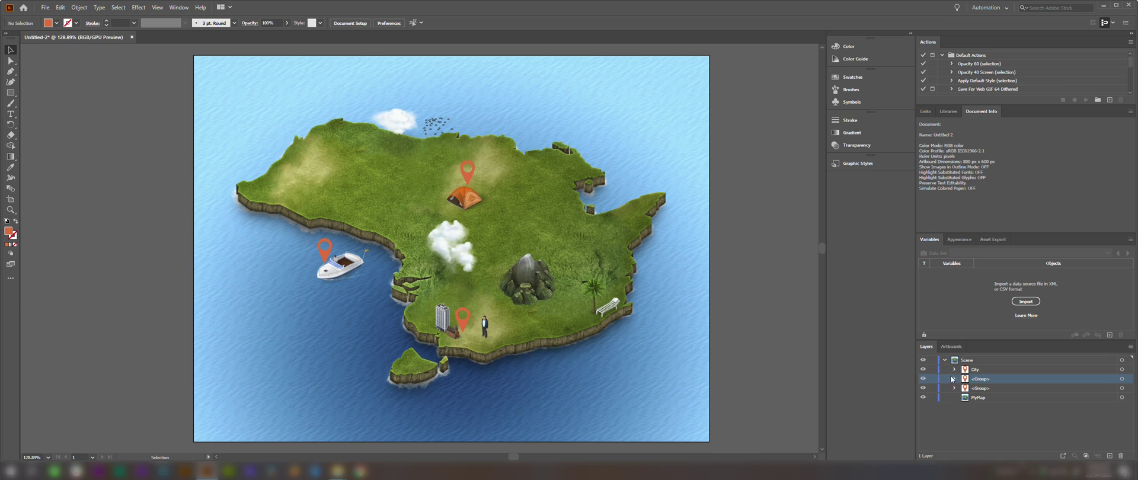
double_click(981, 379)
type("Boating")
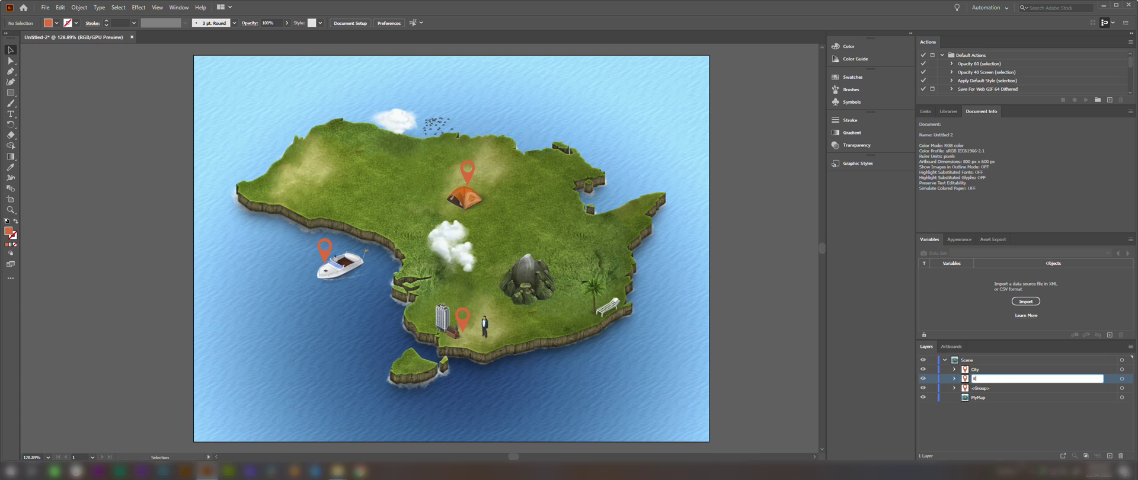
left_click(978, 389)
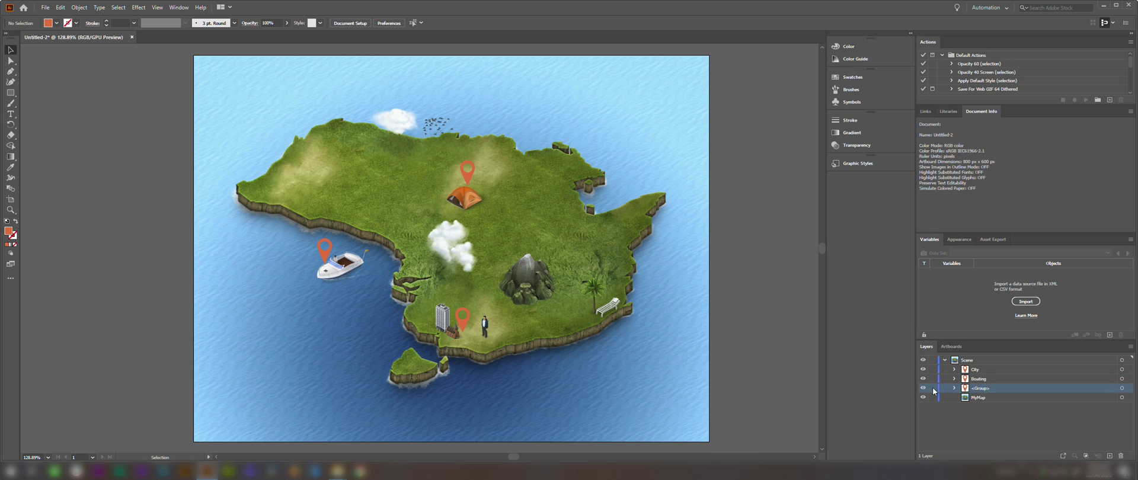
double_click(978, 388)
type("Camping")
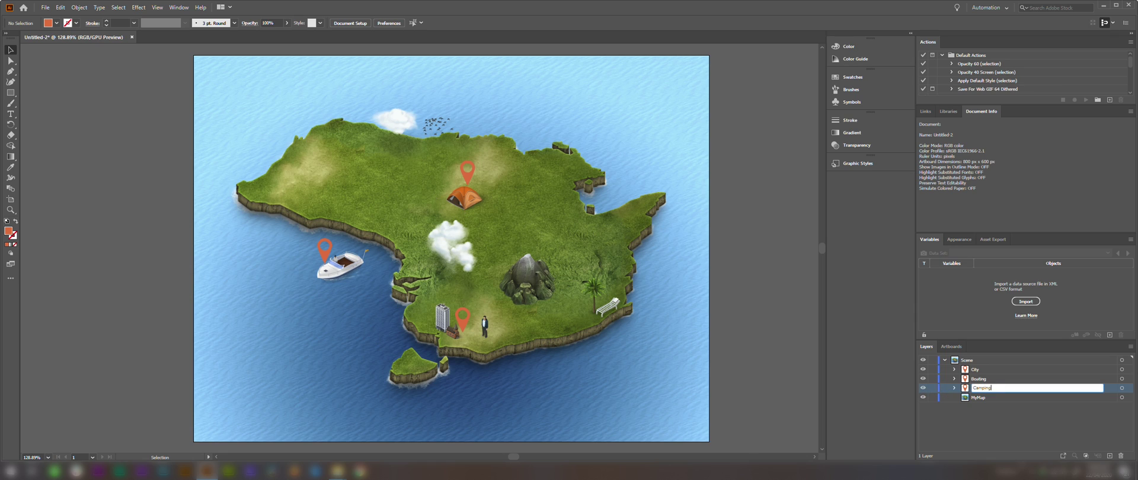
left_click(989, 413)
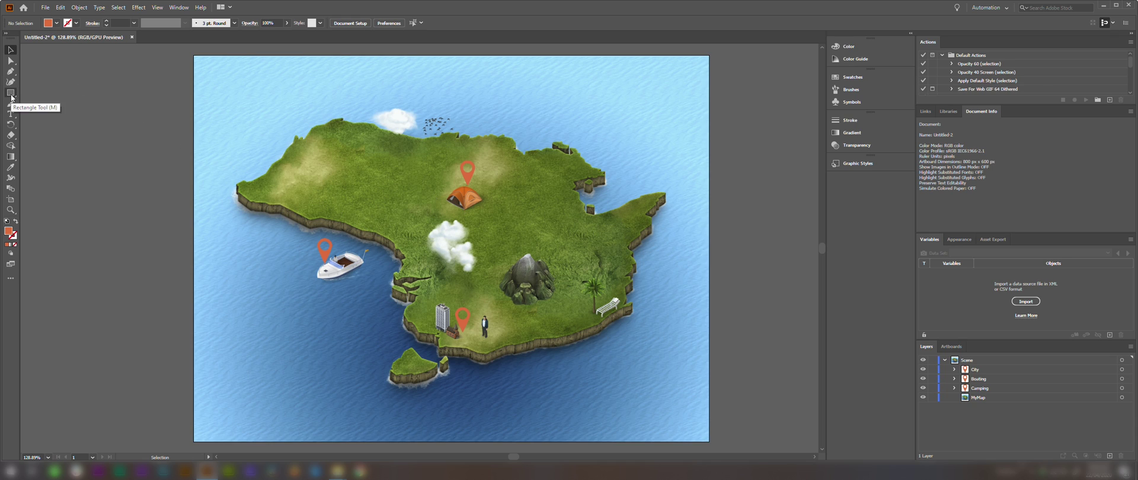
Step: Draw white-stroked lines from the city pin into the sea, down from the boat, and up-right from the camping pin
left_click_drag(12, 96, 51, 136)
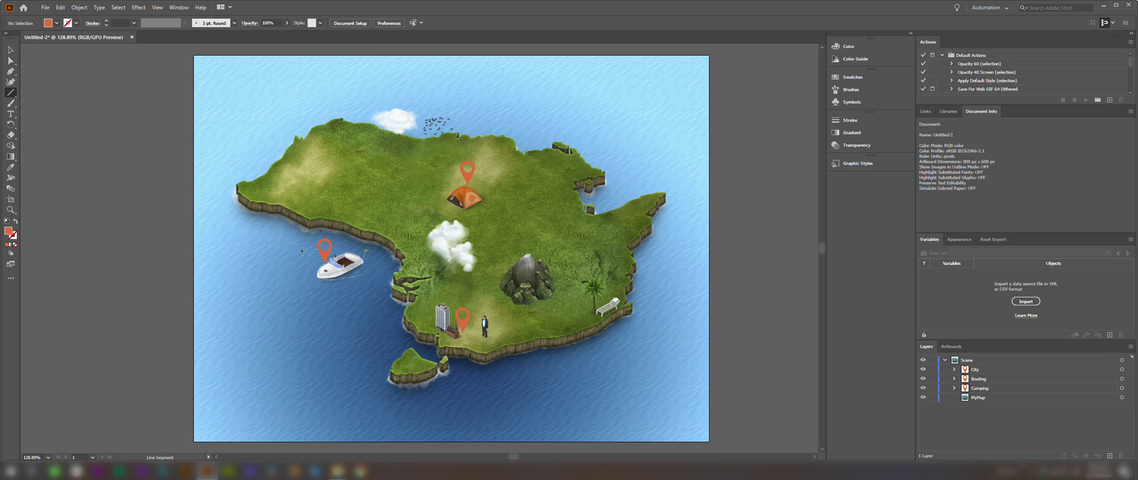
left_click_drag(463, 332, 561, 386)
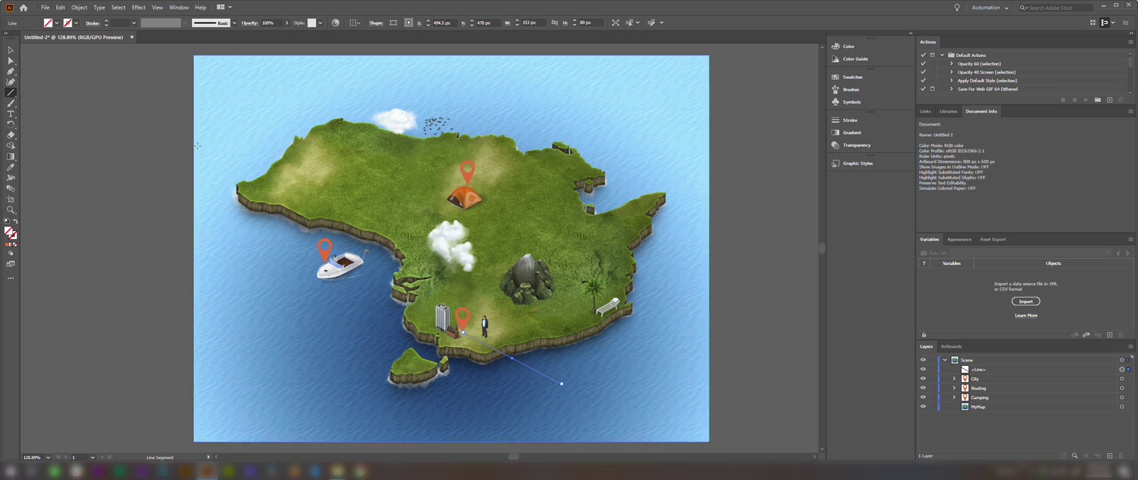
left_click(76, 24)
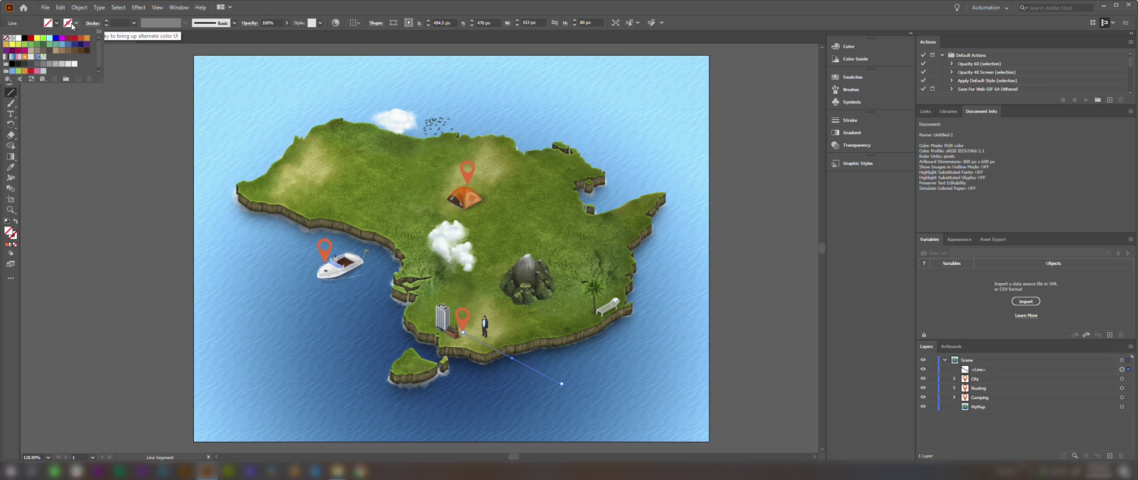
left_click(18, 39)
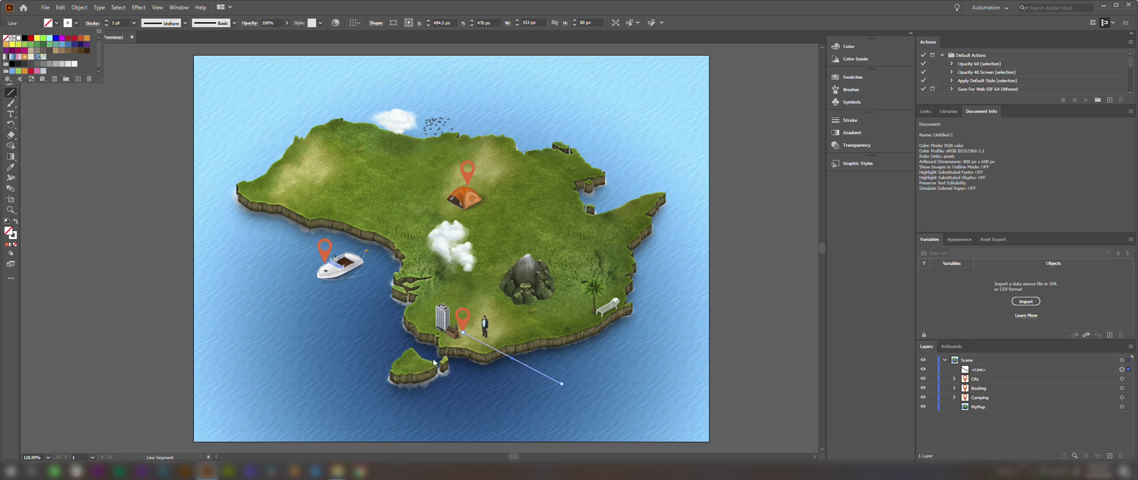
left_click(319, 283)
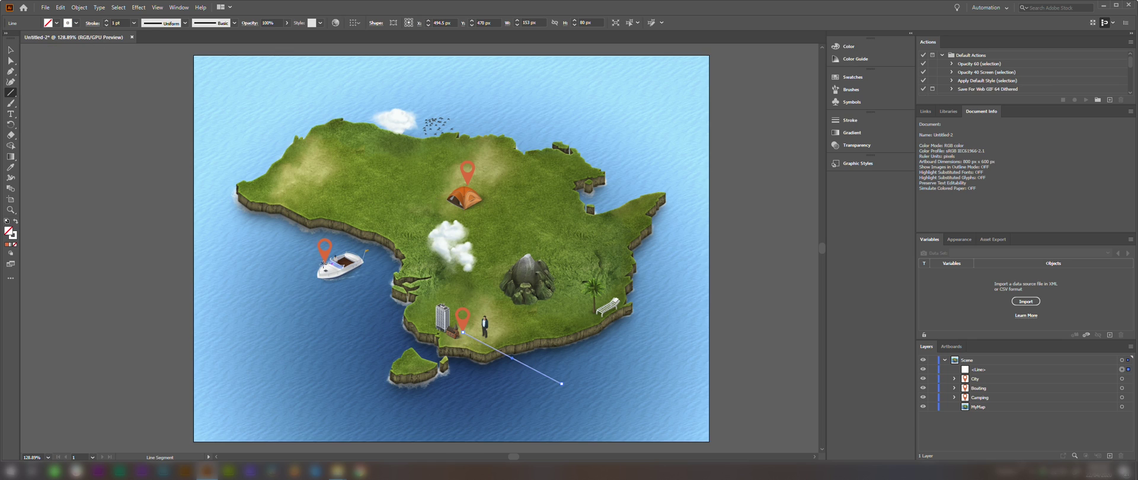
left_click_drag(326, 250, 301, 347)
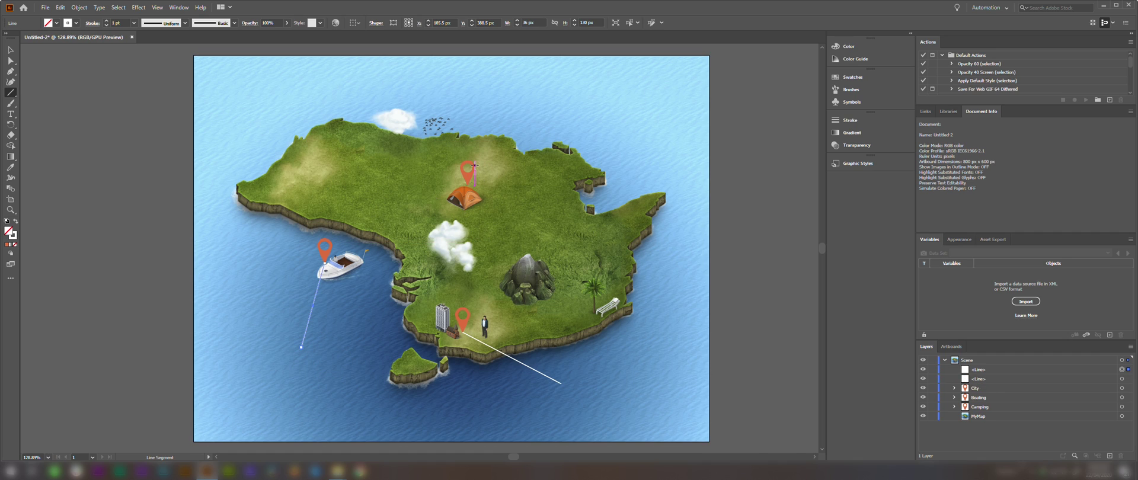
left_click_drag(475, 165, 568, 109)
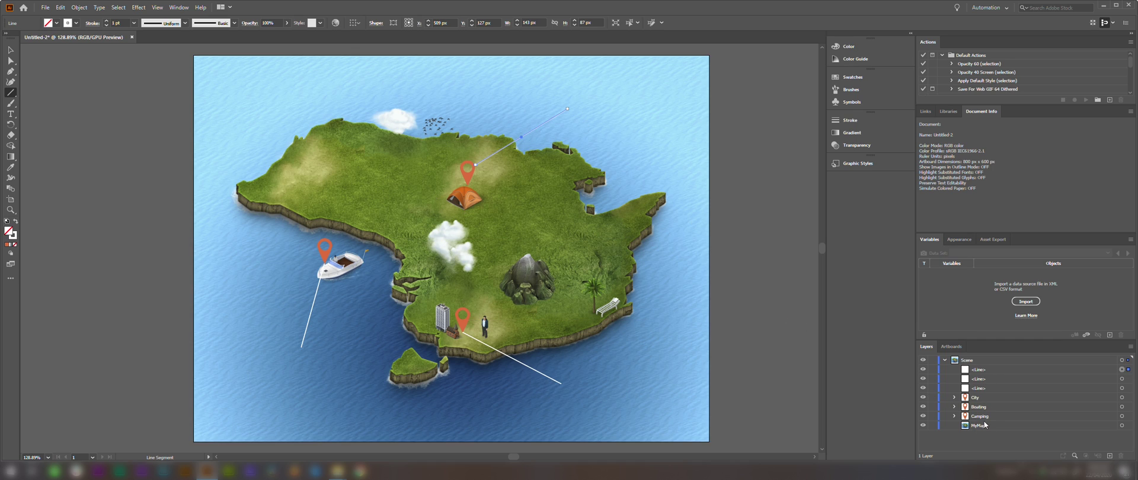
Step: Name the top, middle and bottom <Line> layers CampingLine, BoatingLine and CityLine
left_click(978, 369)
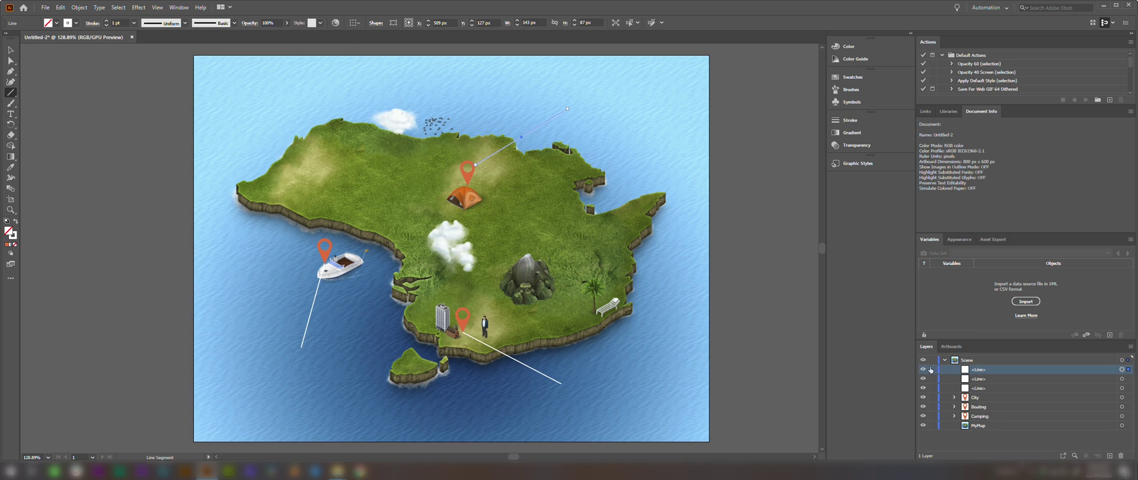
key("ctrl+shift+a")
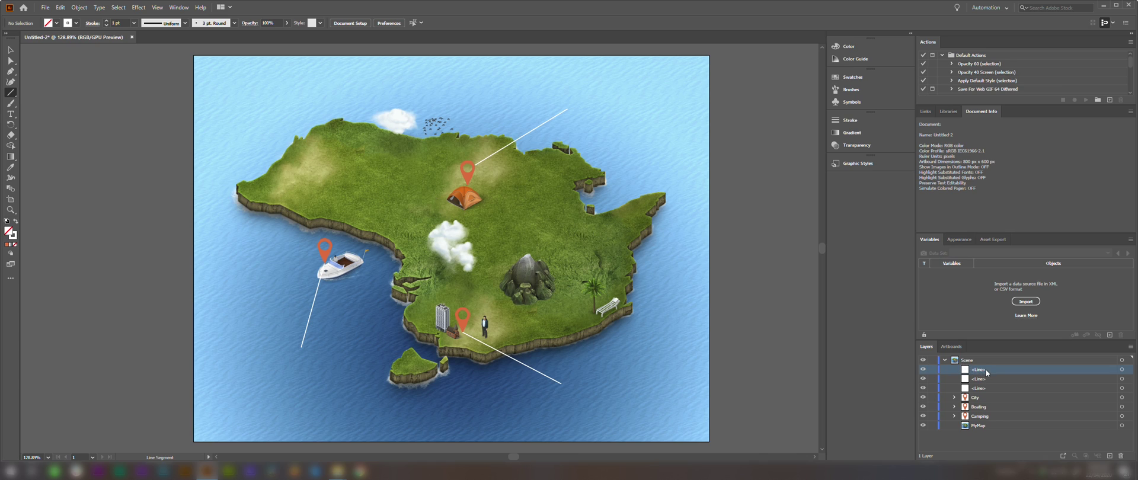
double_click(978, 369)
type("CampingLine")
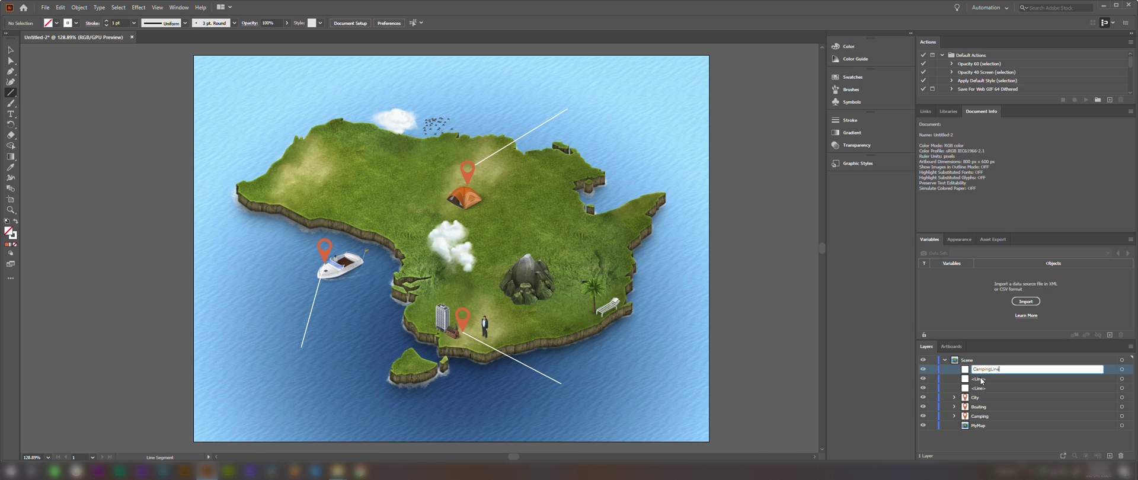
left_click(982, 380)
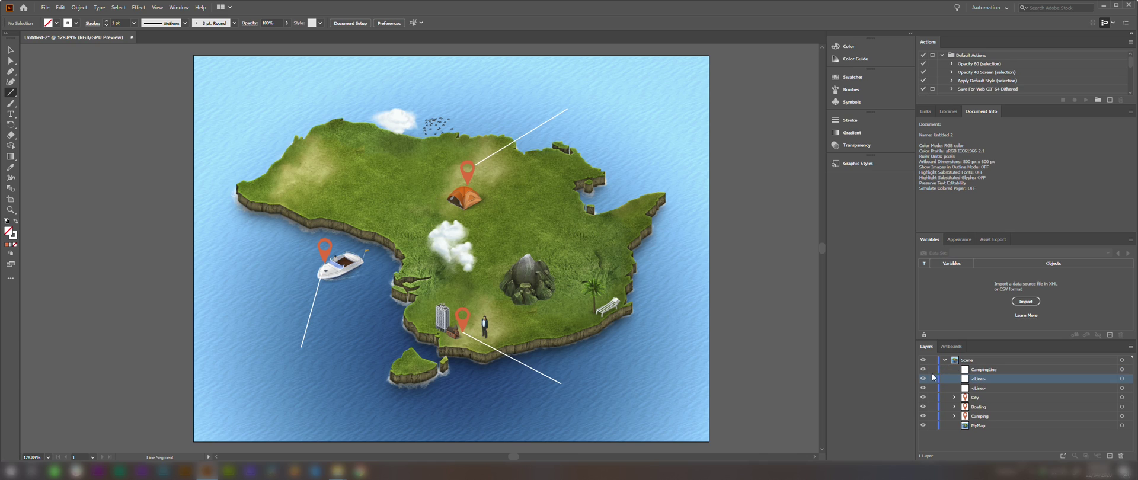
double_click(978, 379)
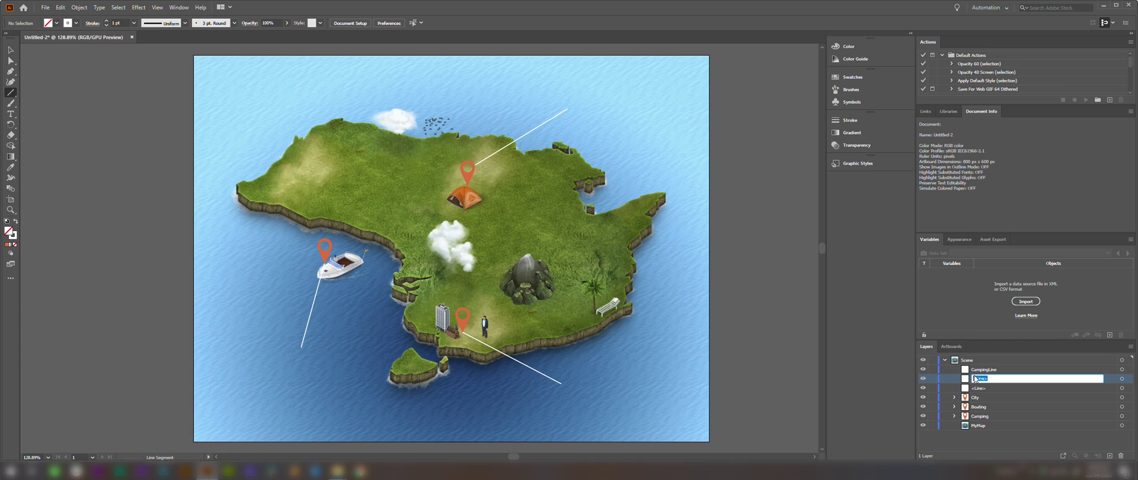
type("Boating")
left_click(978, 390)
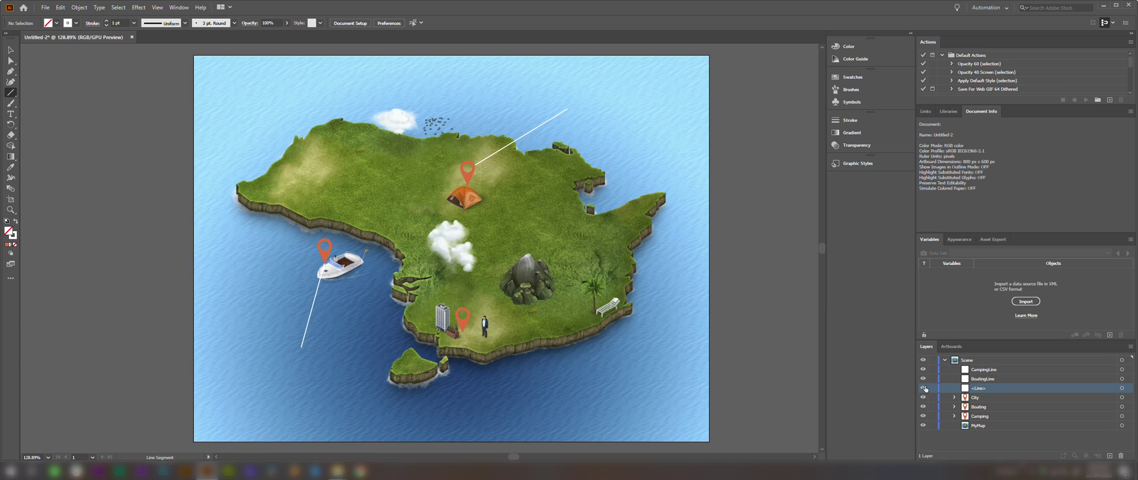
double_click(980, 388)
type("CityLine")
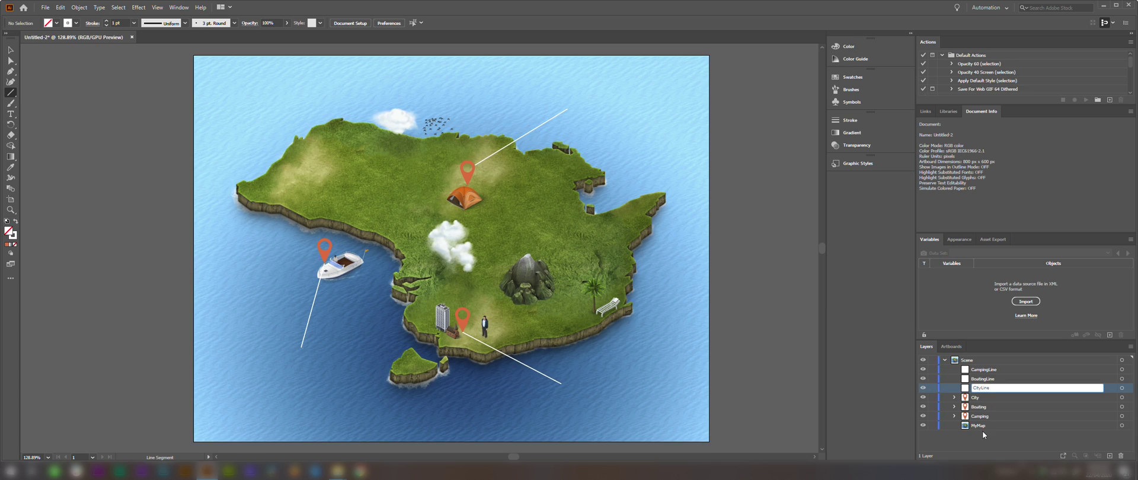
left_click(983, 432)
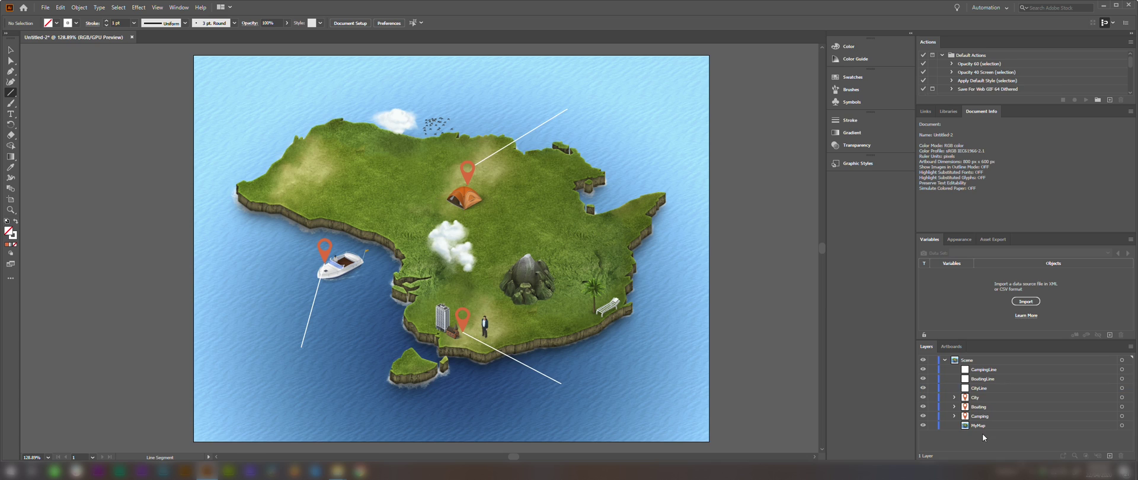
Step: Type City in a text area at the end of the city leader line
left_click(10, 114)
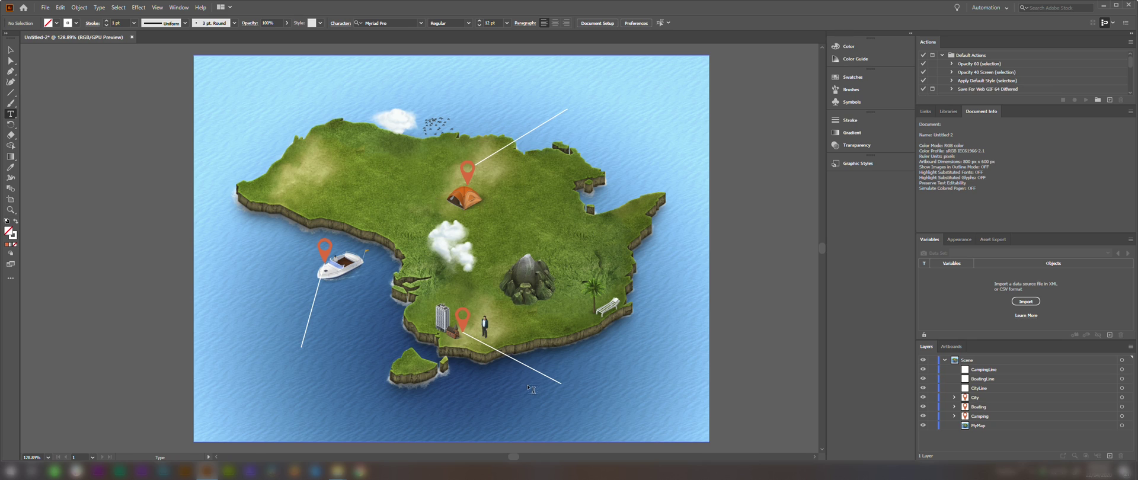
left_click_drag(528, 385, 609, 407)
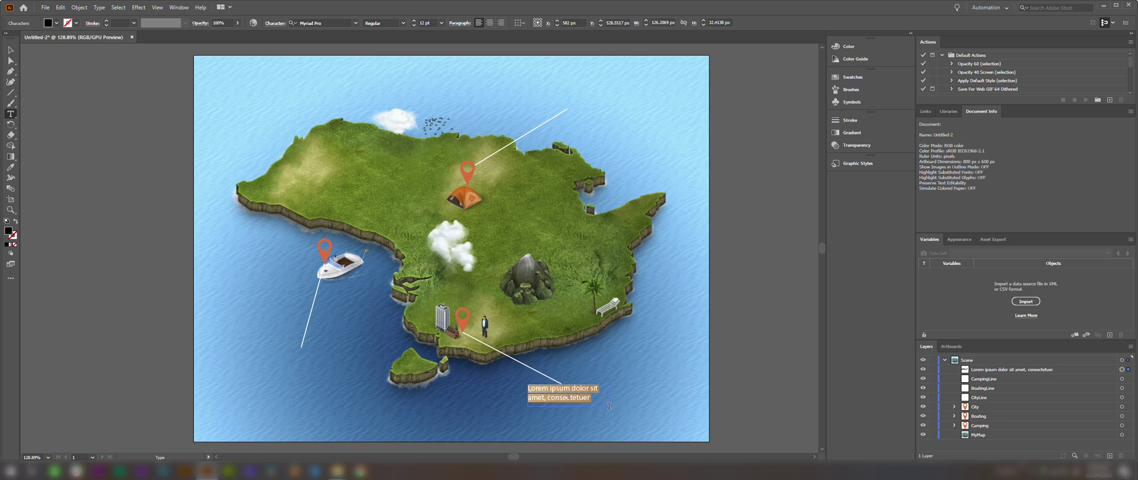
type("City")
Step: Format the City text as 16 pt, white and centred, then nudge it below the line
key("ctrl+a")
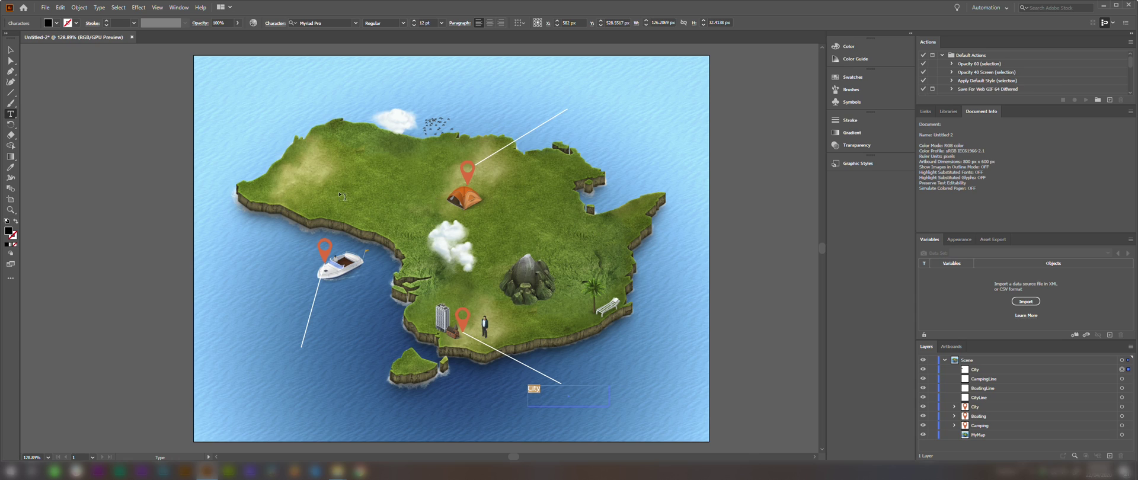
left_click(415, 21)
left_click(415, 21)
left_click(415, 21)
left_click(415, 21)
left_click(56, 24)
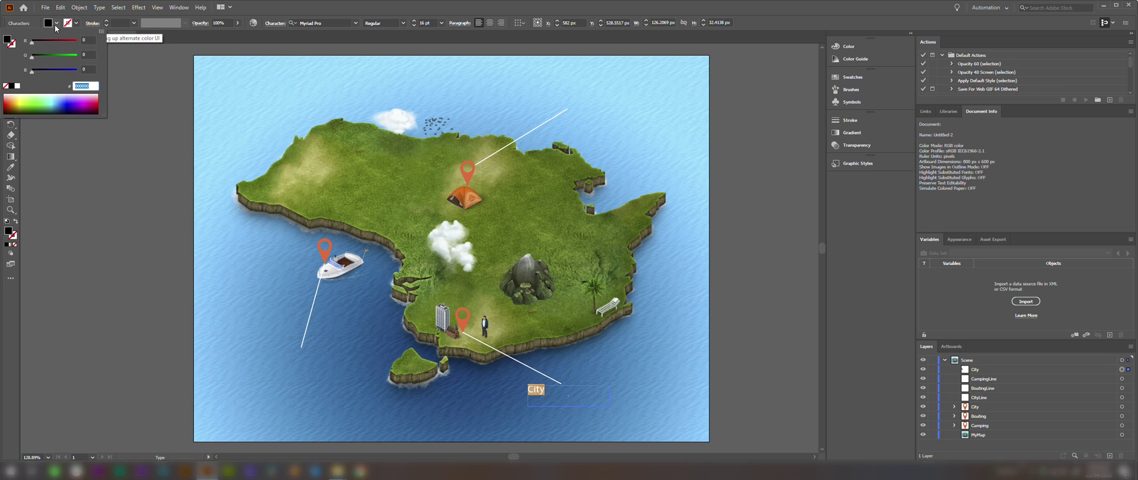
left_click(17, 87)
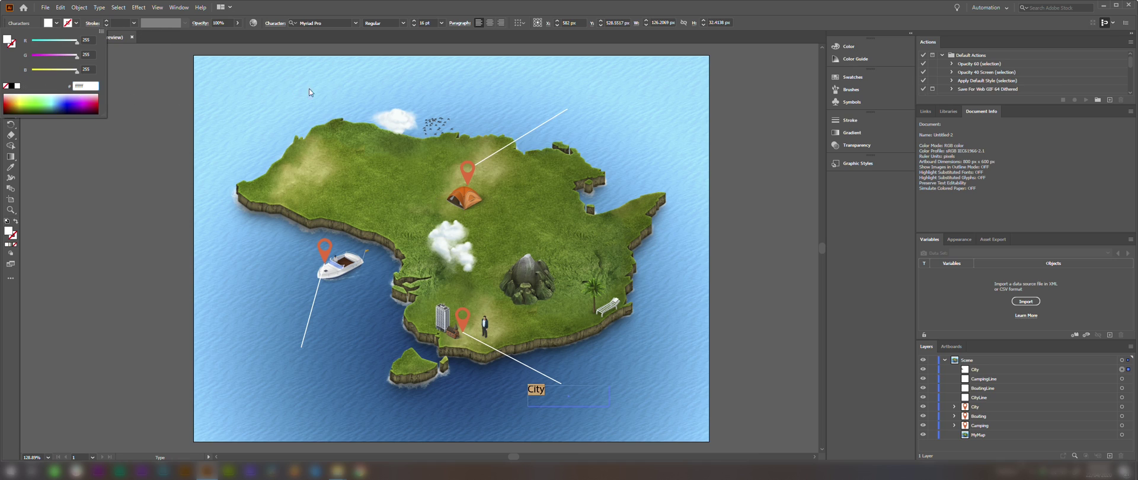
left_click(489, 24)
left_click(20, 50)
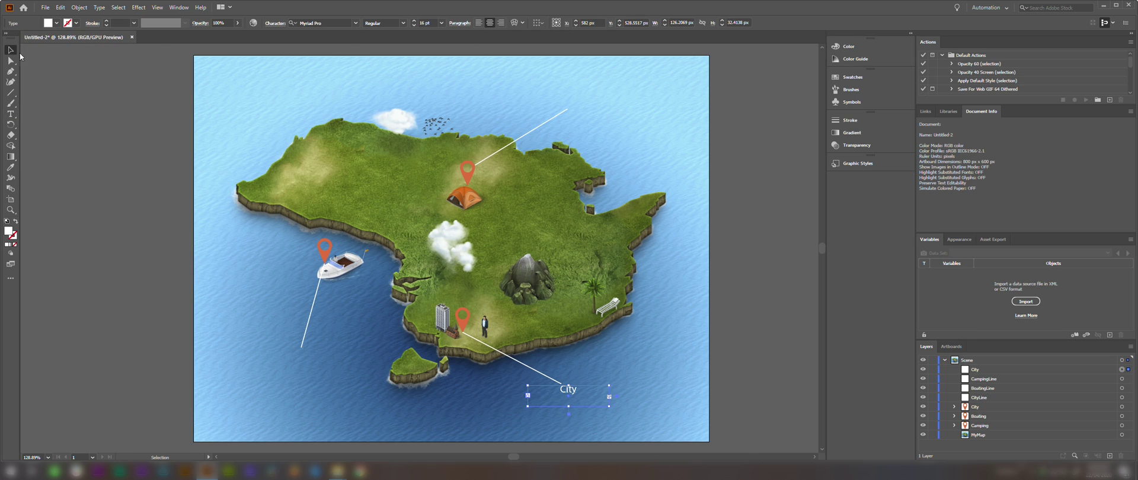
left_click_drag(576, 391, 568, 395)
Step: Paste a copy of the City label at the boat line's end and change it to Boating
left_click(978, 370)
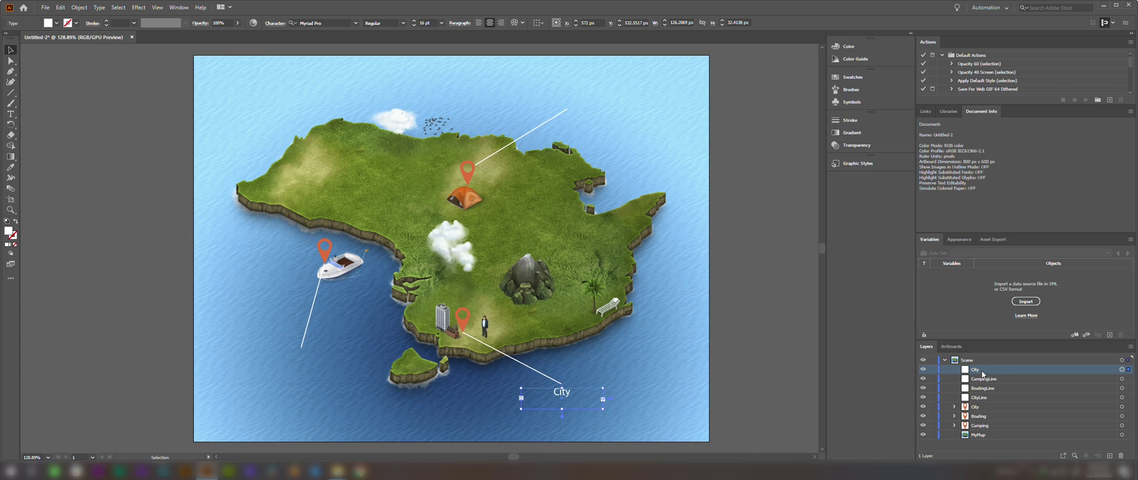
key("ctrl+v")
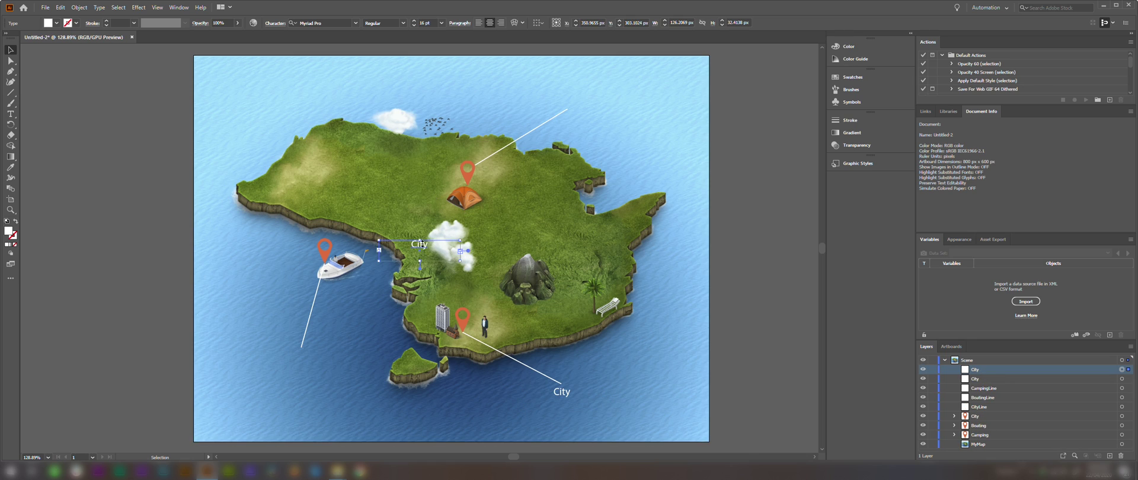
left_click_drag(414, 255, 299, 356)
double_click(301, 358)
double_click(301, 357)
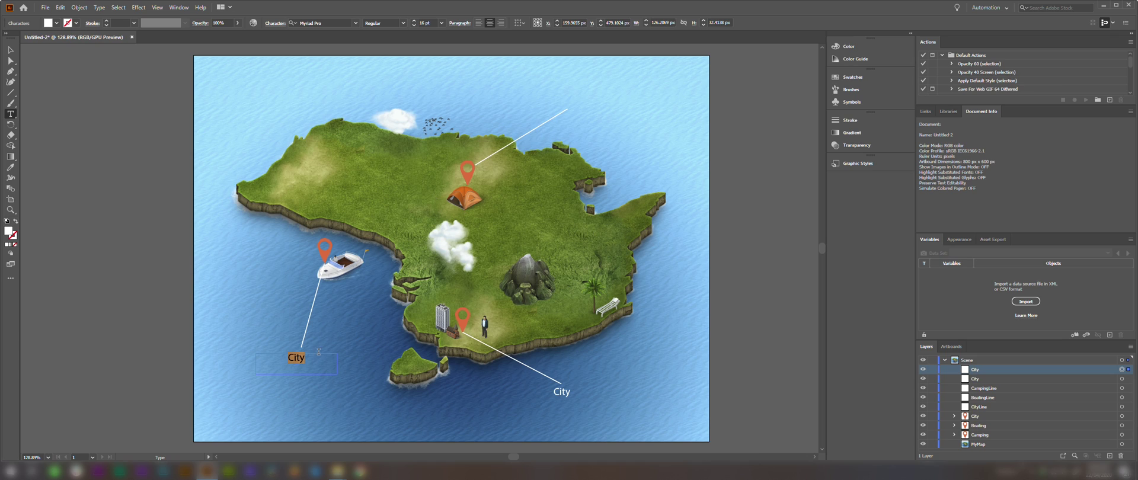
type("Boating")
key("Escape")
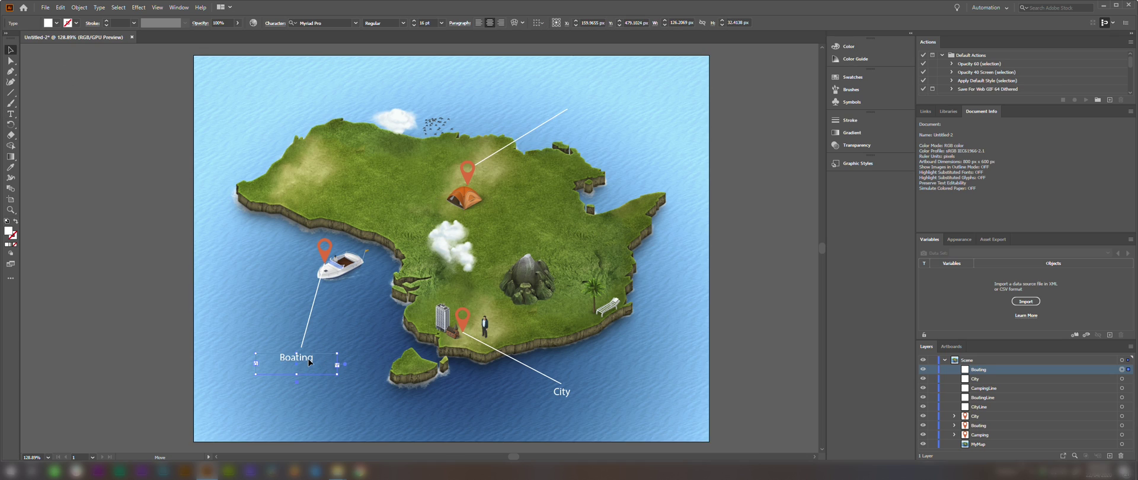
left_click_drag(308, 359, 310, 361)
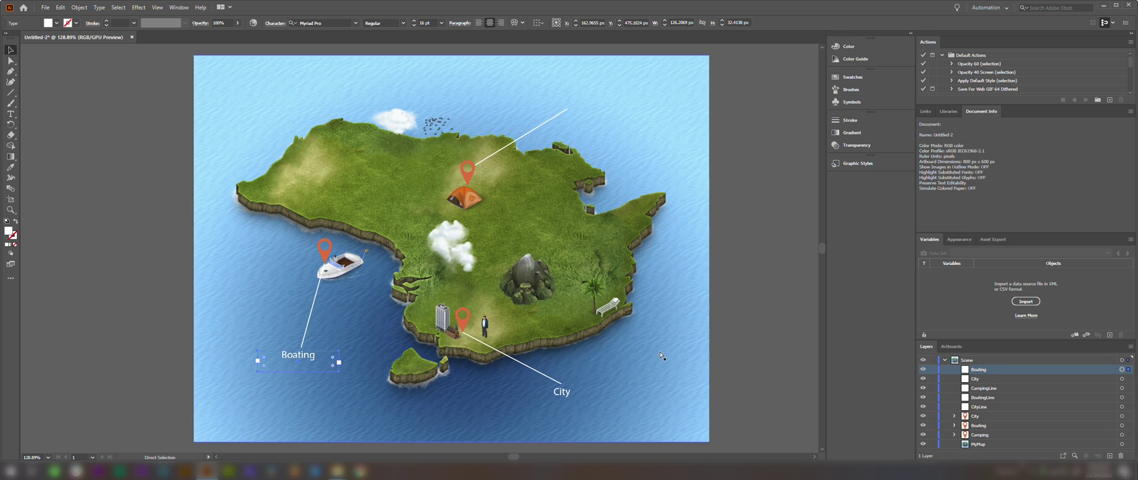
Step: Copy the Boating label to the camping line's end and change it to Camping
key("ctrl+c")
key("ctrl+v")
left_click_drag(427, 248, 584, 93)
double_click(578, 101)
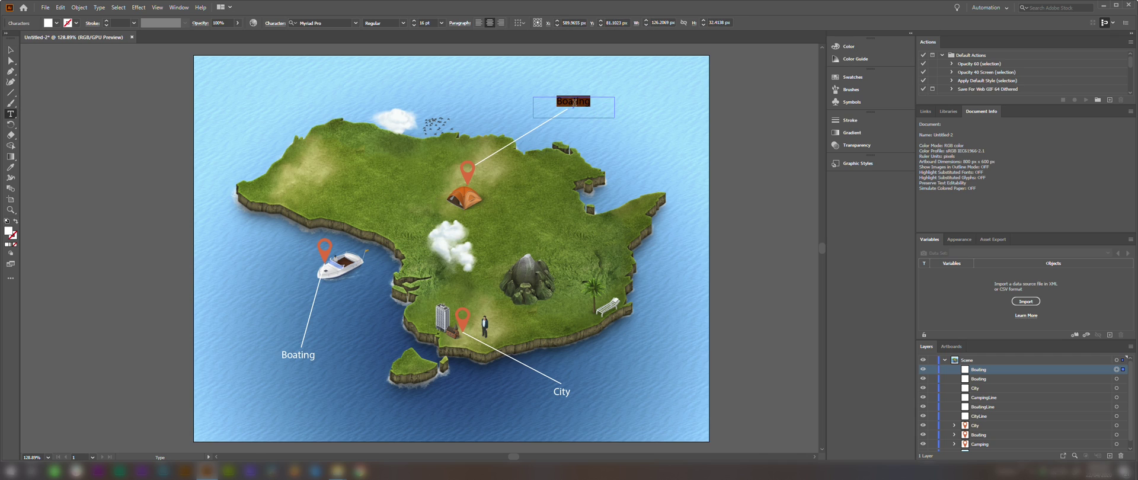
type("Camping")
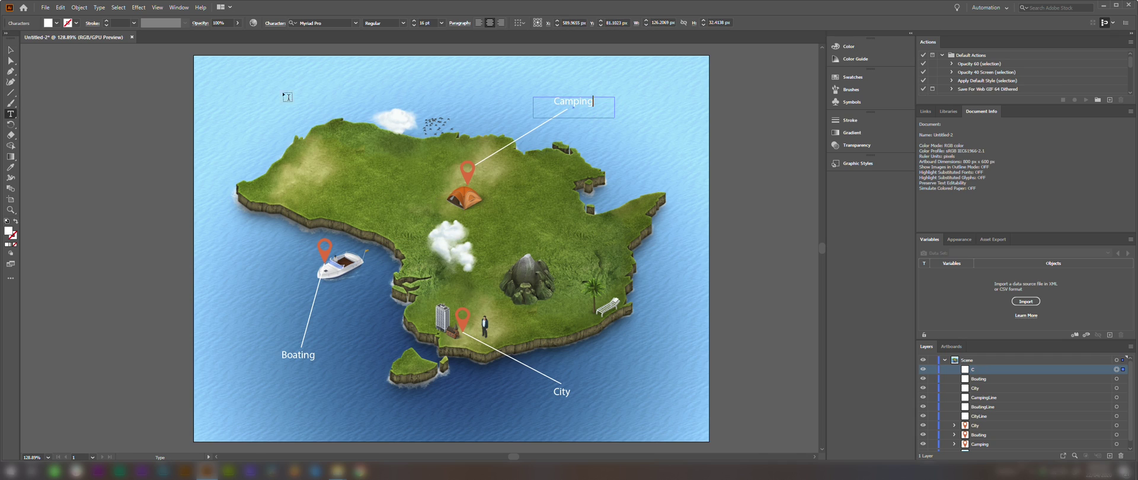
left_click(11, 50)
left_click(690, 125)
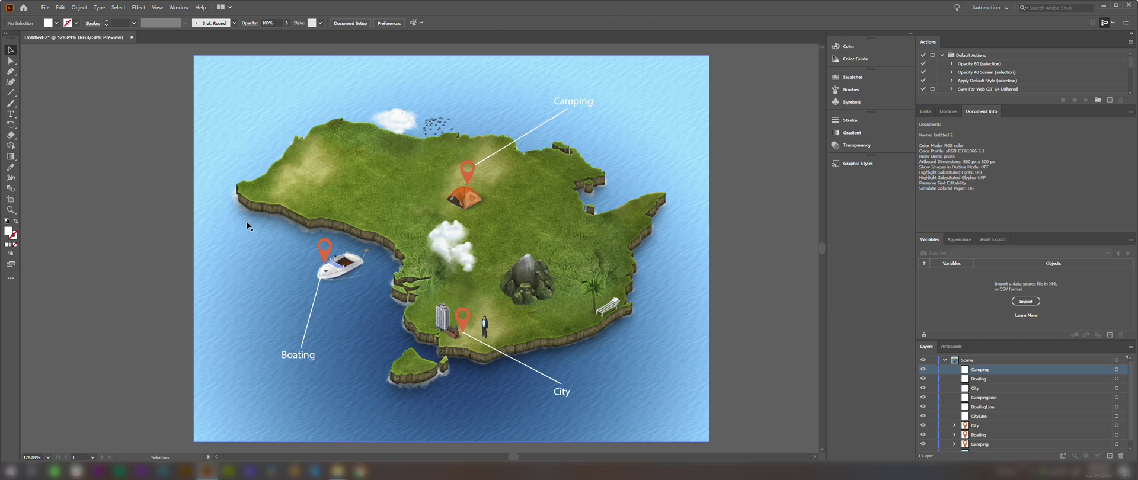
Step: Draw a small orange-filled rectangle over the City label
left_click(13, 95)
left_click(56, 95)
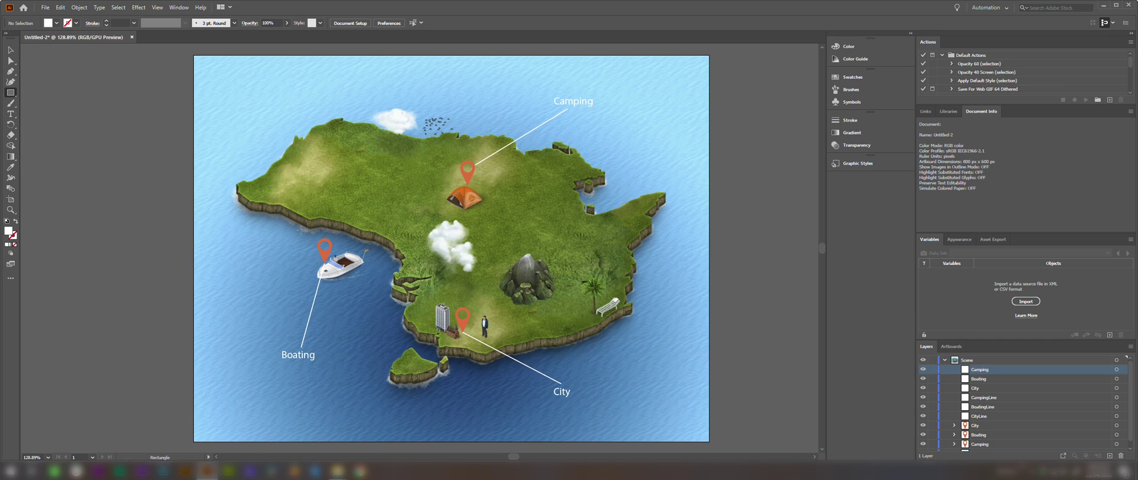
left_click_drag(534, 384, 591, 401)
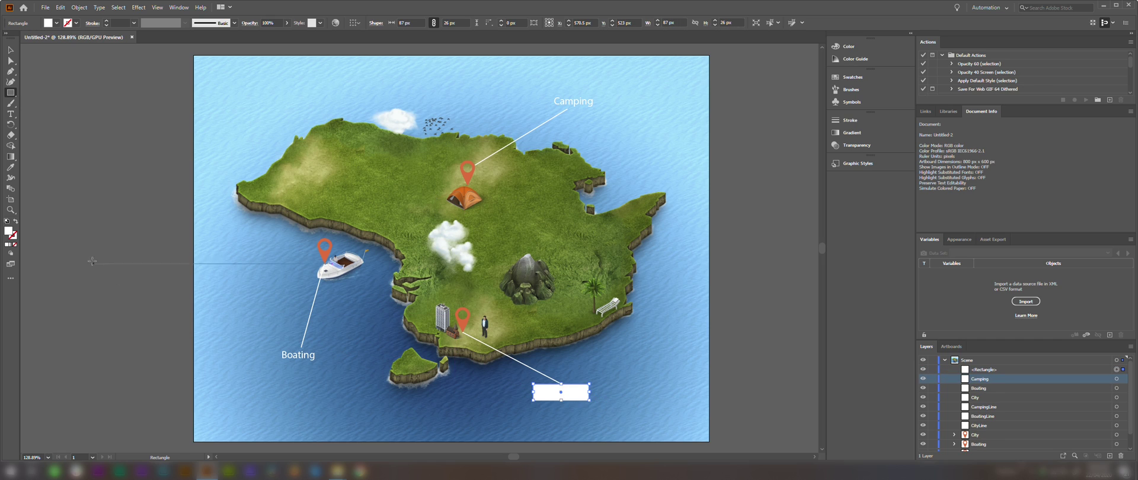
double_click(8, 231)
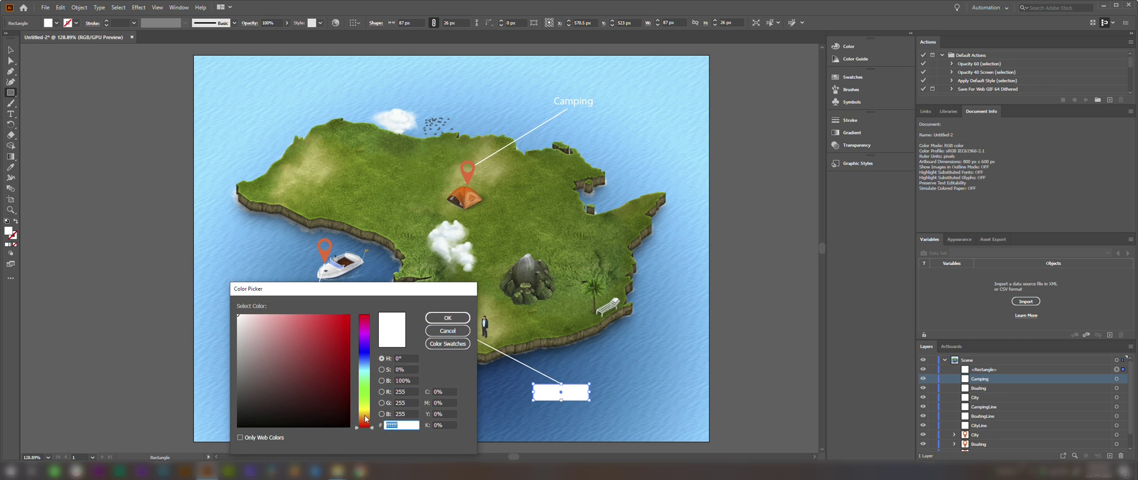
left_click_drag(367, 418, 368, 421)
left_click(344, 338)
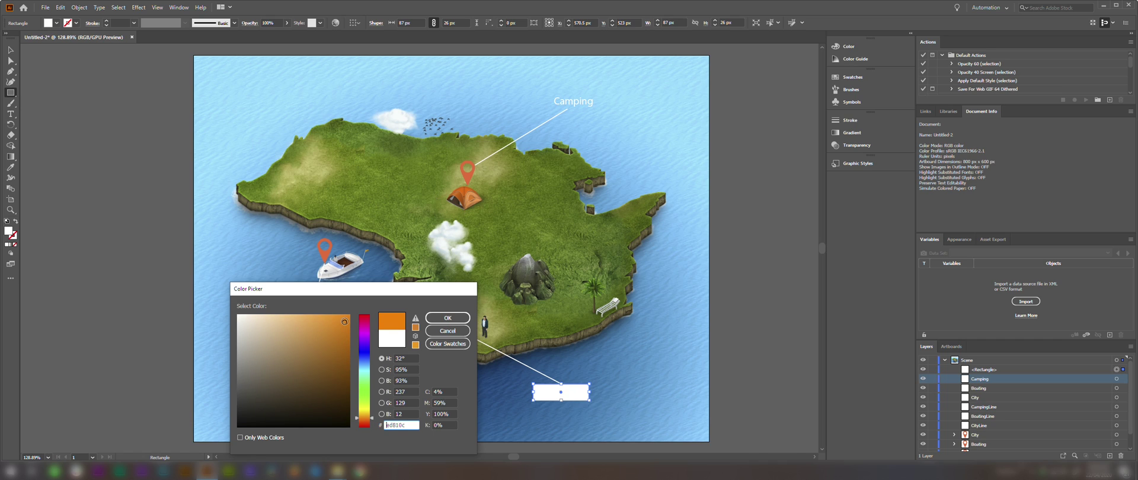
left_click(447, 317)
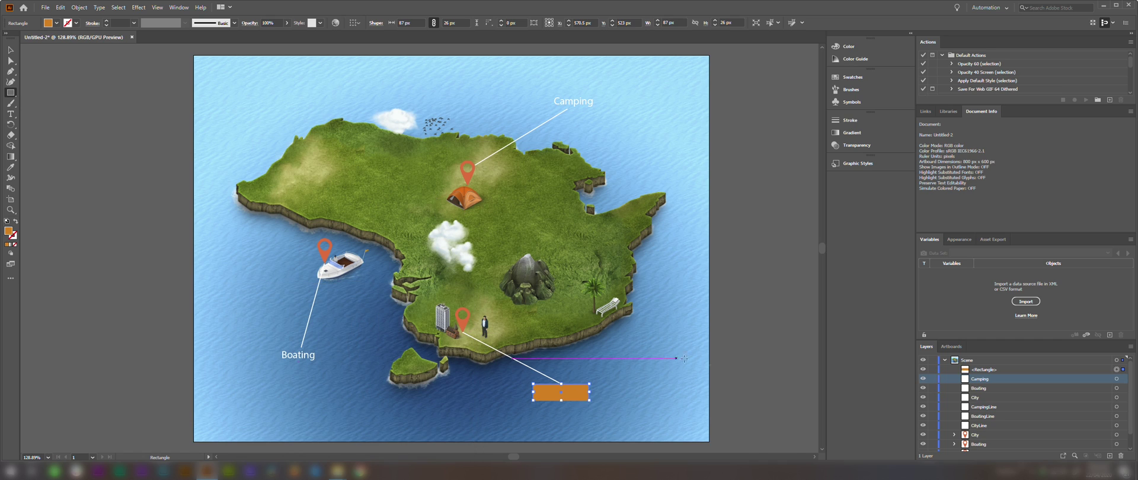
Step: Rename the rectangle layer CityTextBoxBG and move it beneath the City text
left_click(994, 369)
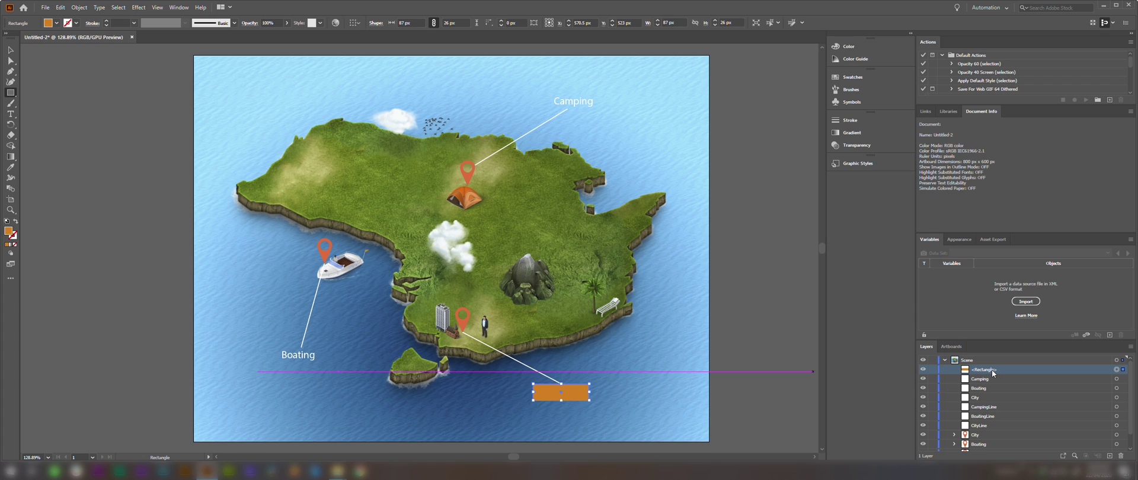
double_click(991, 369)
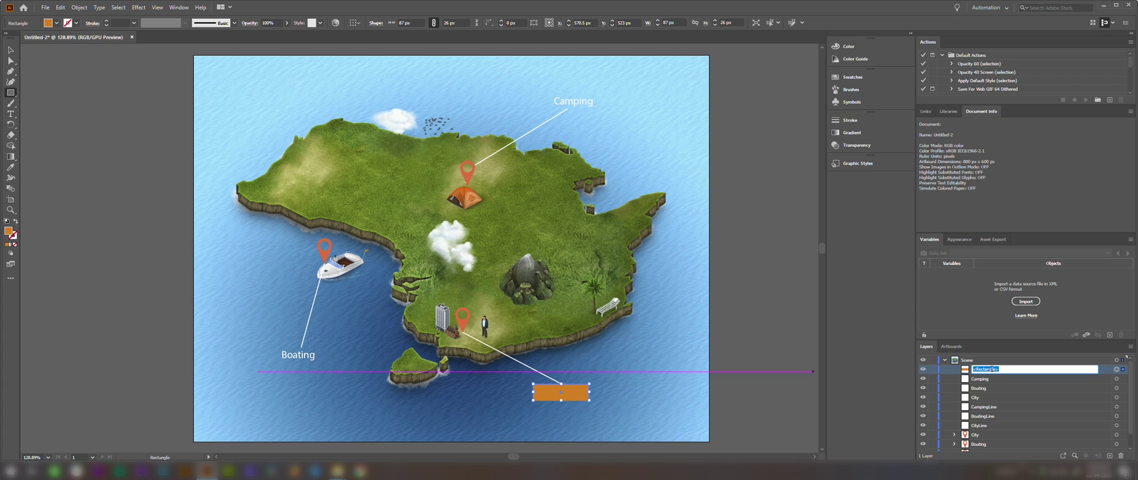
type("CityTextBoxBG")
key("Return")
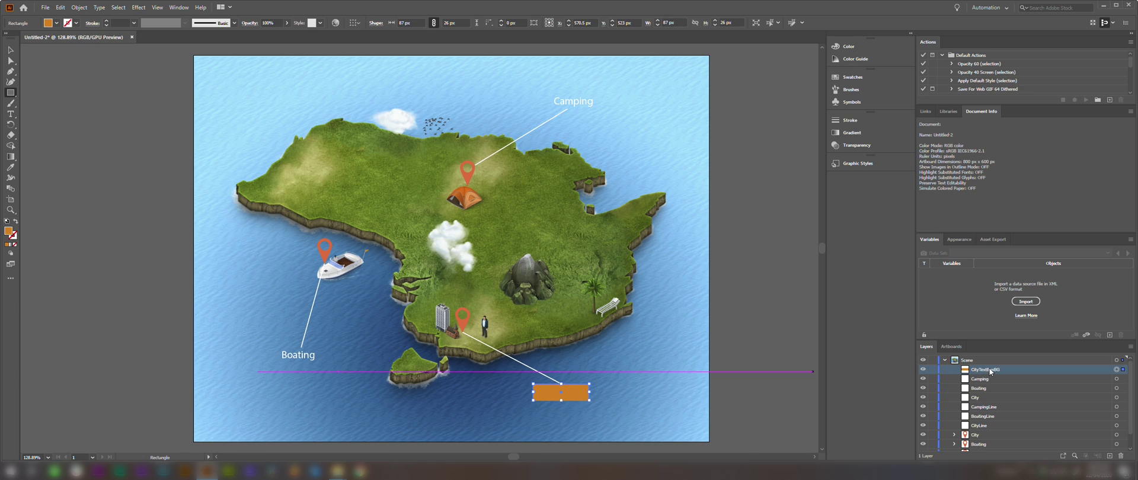
left_click_drag(991, 369, 991, 401)
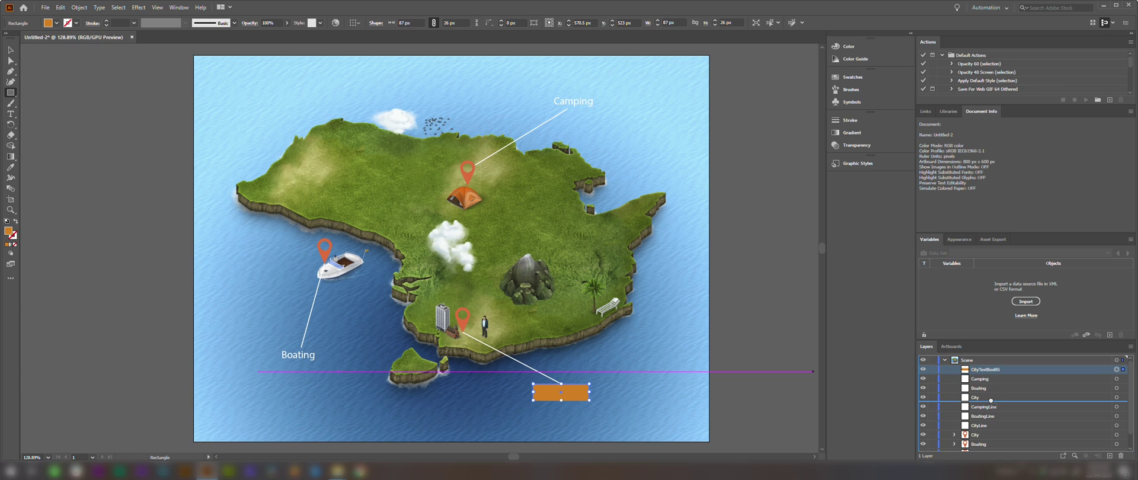
left_click_drag(990, 401, 991, 403)
Step: Copy and paste the CityTextBoxBG box
left_click(992, 400)
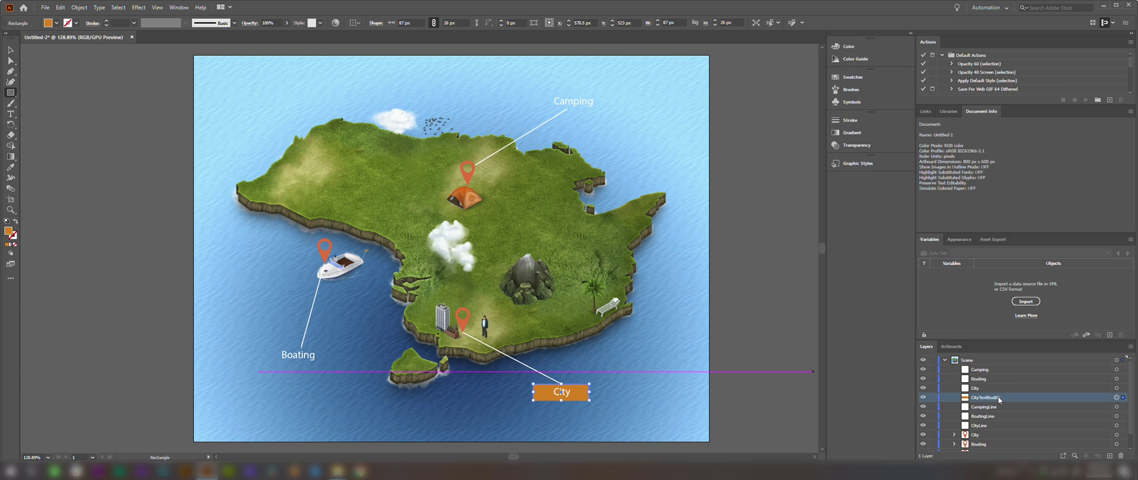
key("ctrl+c")
key("ctrl+v")
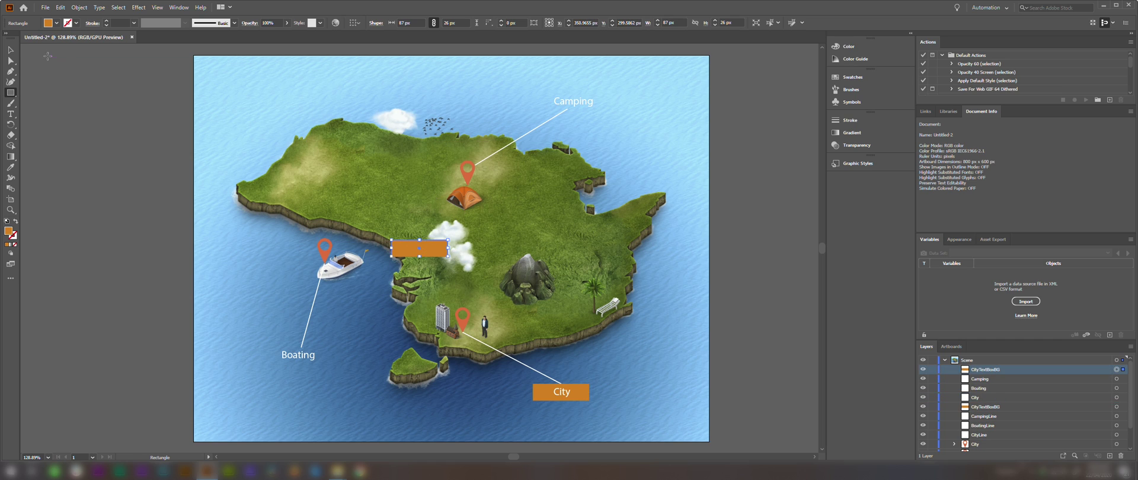
Step: Move the box copy onto Boating, rename it BoatingTextBoxBG and place it beneath the Boating text
key("v")
left_click_drag(439, 250, 315, 359)
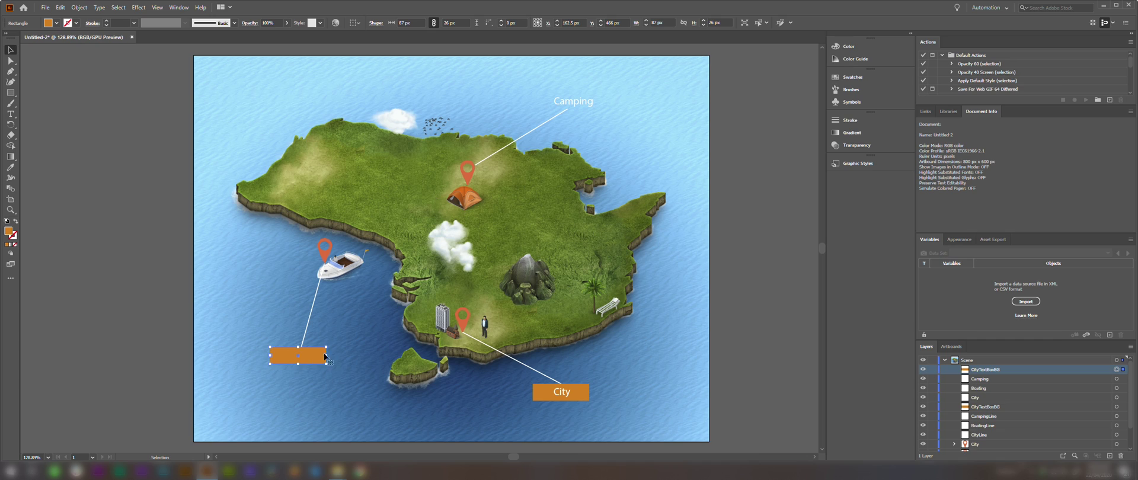
double_click(977, 369)
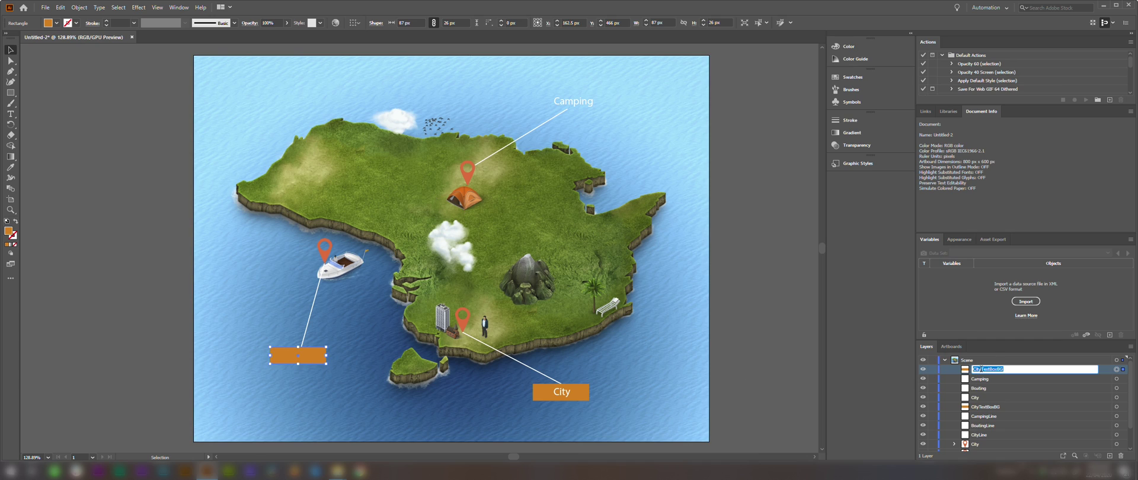
left_click(981, 370)
key("BackSpace")
key("BackSpace")
key("BackSpace")
key("BackSpace")
type("bOA")
key("BackSpace")
key("BackSpace")
key("BackSpace")
type("Boating")
key("Return")
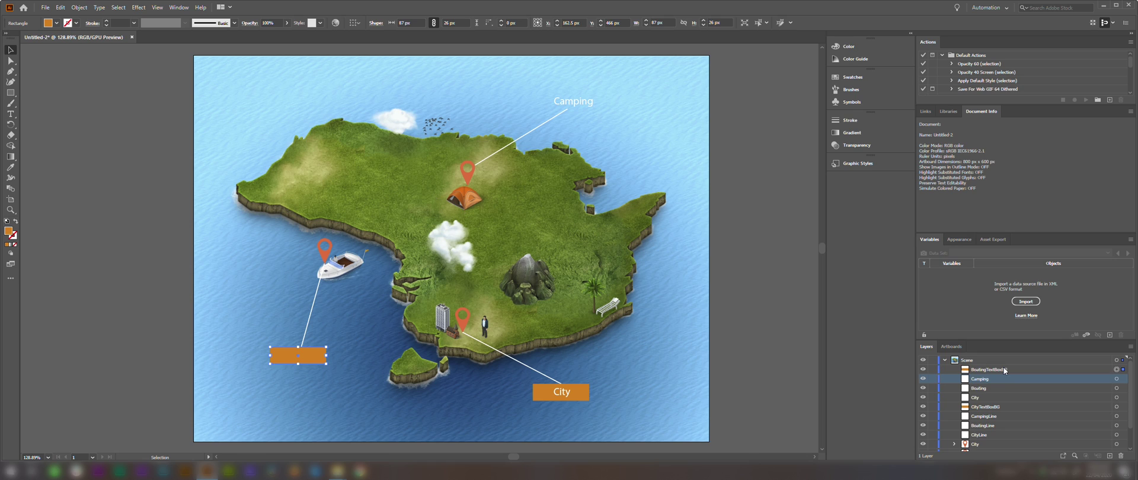
left_click_drag(1010, 371, 995, 395)
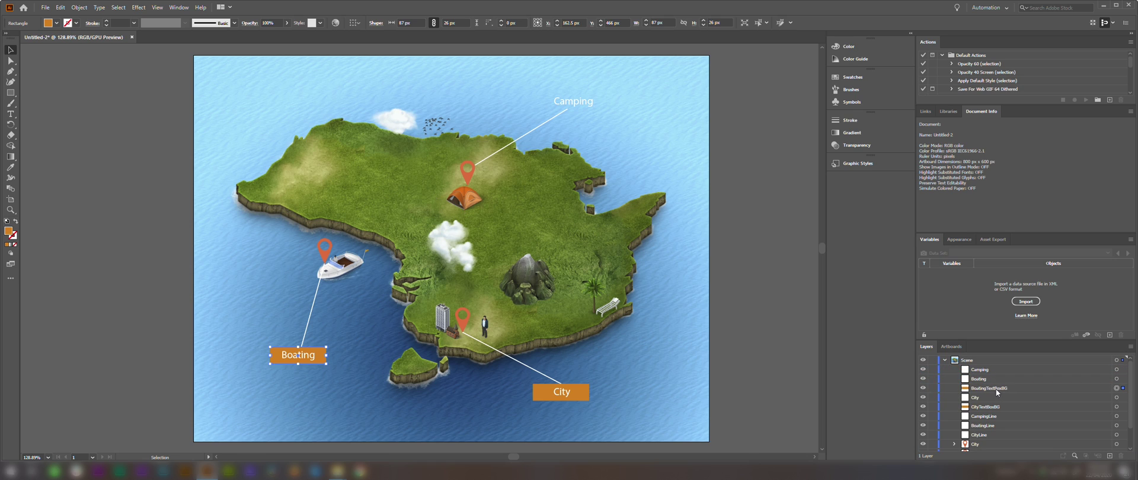
left_click(996, 391)
Step: Paste another box onto the Camping label and rename its layer CampingTextBoxBG
key("ctrl+c")
key("ctrl+v")
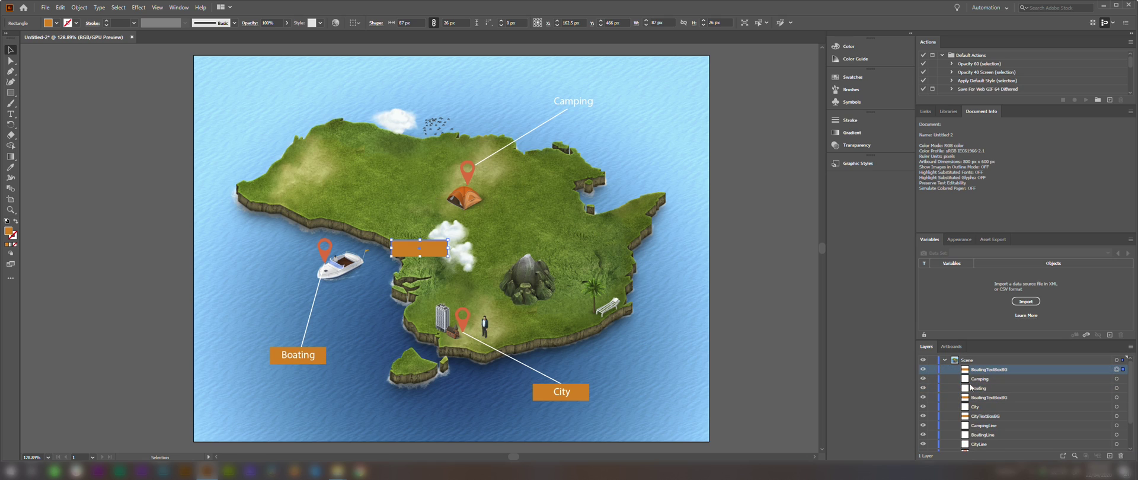
left_click_drag(431, 250, 598, 106)
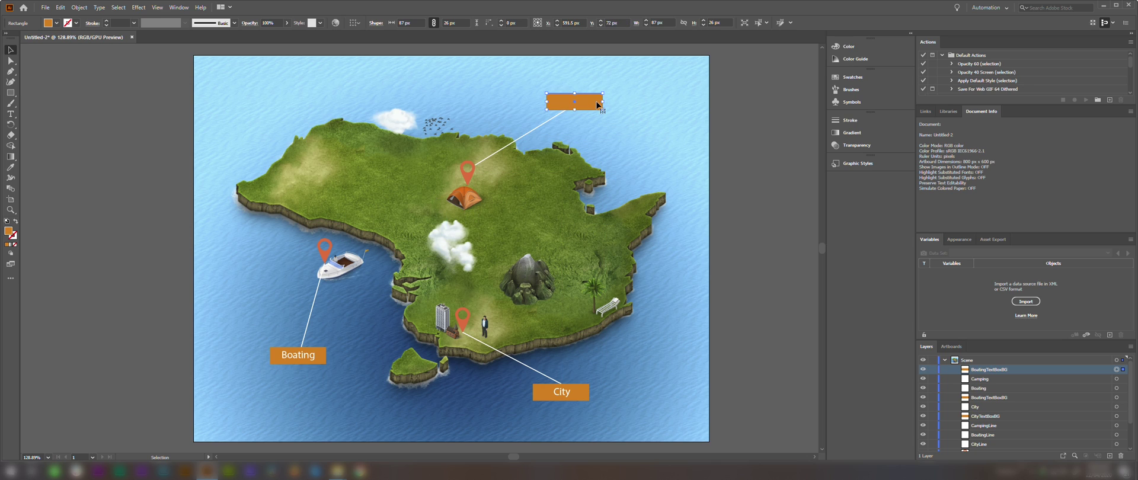
double_click(981, 369)
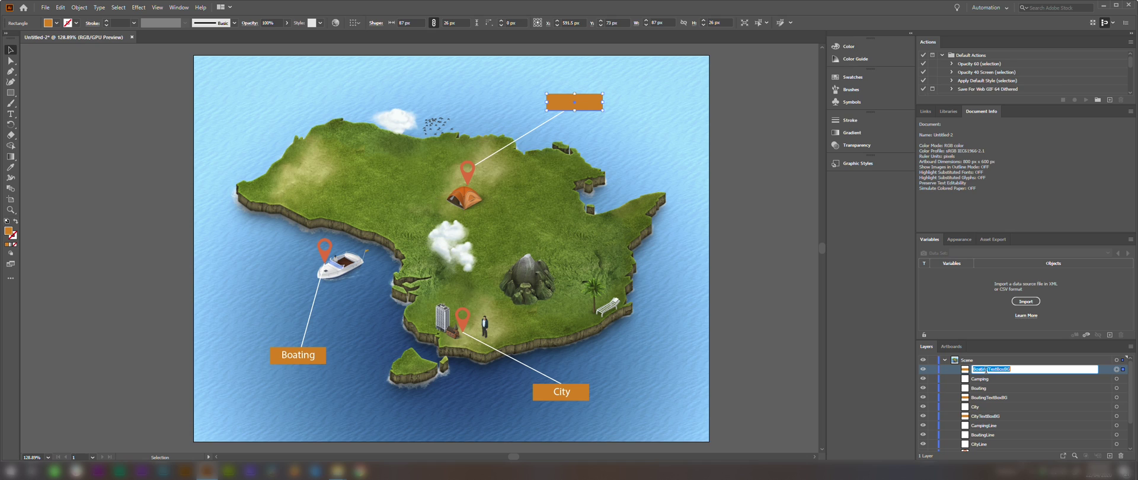
mouse_move(988, 369)
left_mouse_down()
mouse_move(966, 361)
mouse_move(993, 367)
left_mouse_up()
type("Camping")
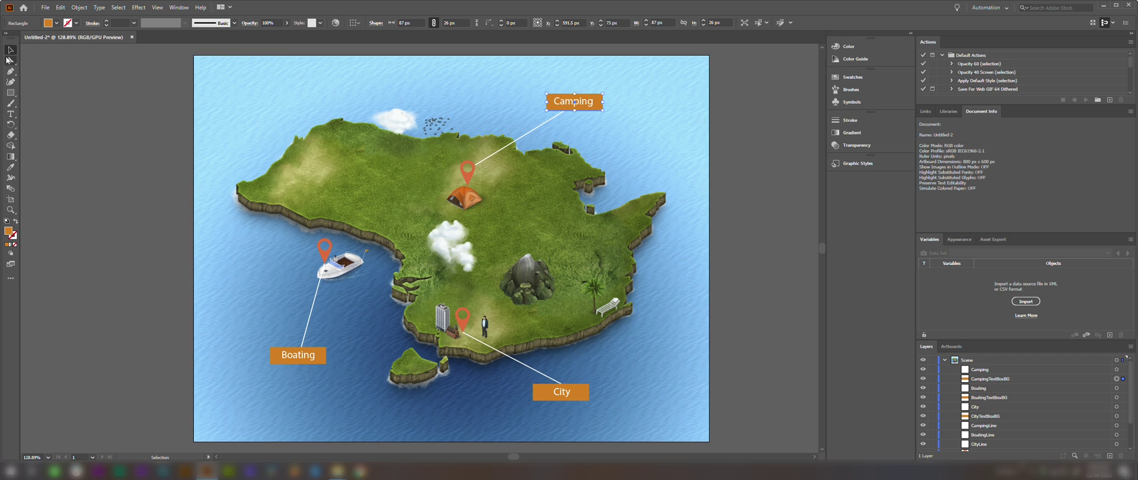
left_click(525, 190)
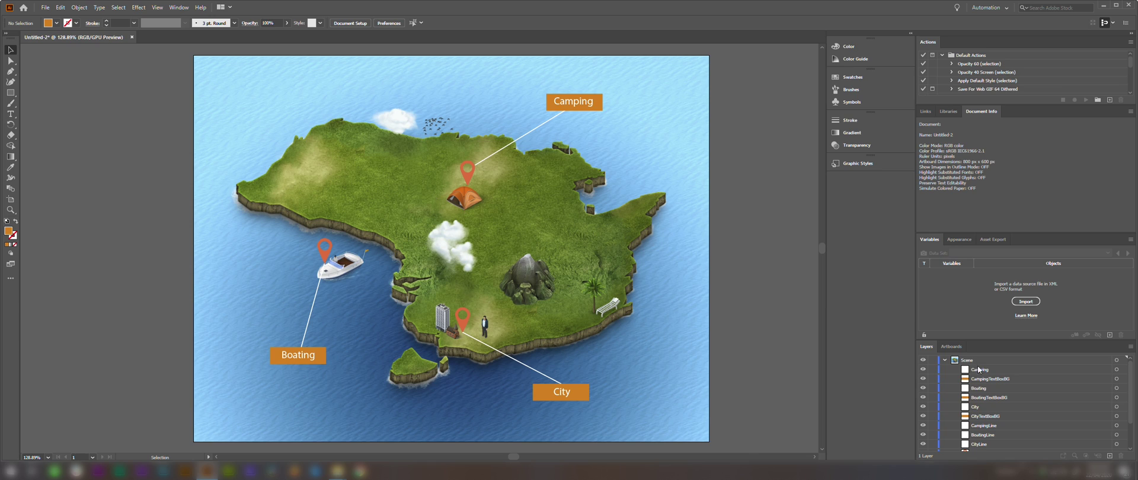
Step: Create a new layer and rename Layer 2 to City Hover
left_click(1110, 457)
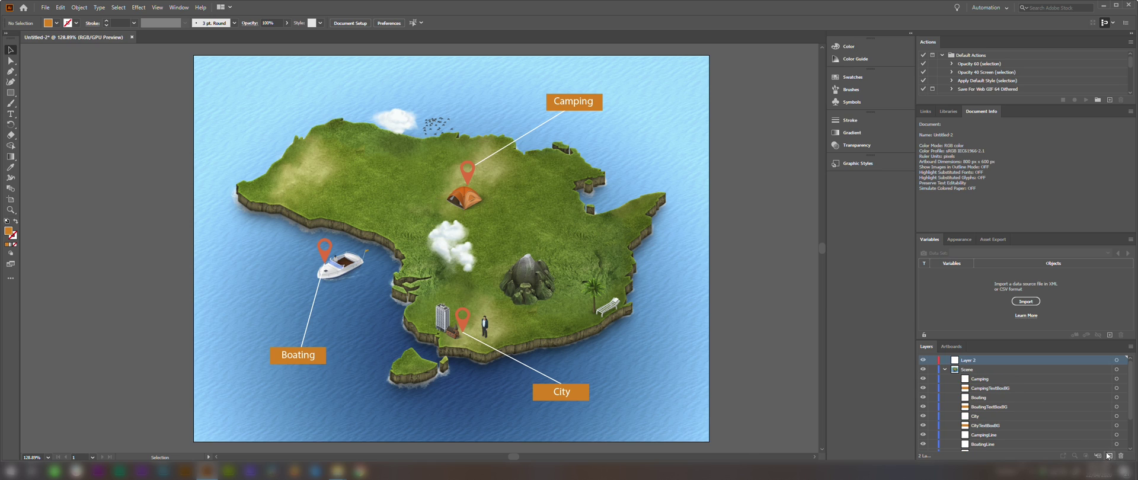
double_click(968, 361)
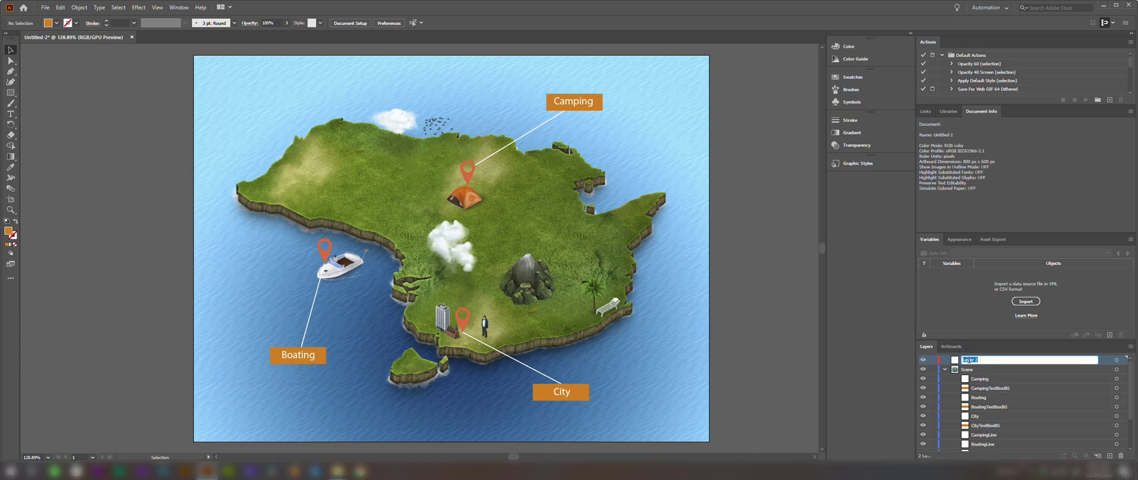
type("City Hover")
Step: Move the City text, CityTextBoxBG and CityLine objects into the City Hover layer
left_click(982, 371)
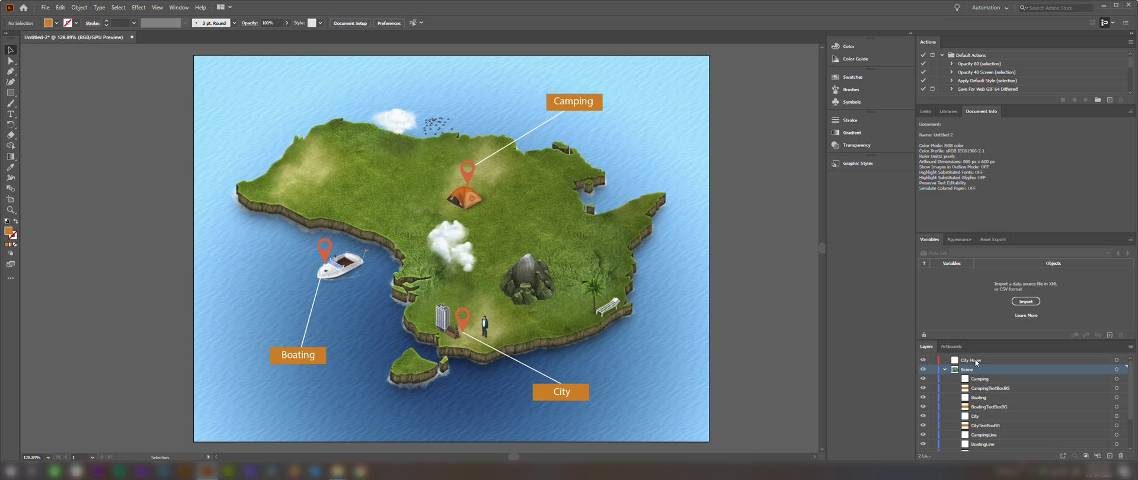
left_click(983, 417)
left_click(1116, 416)
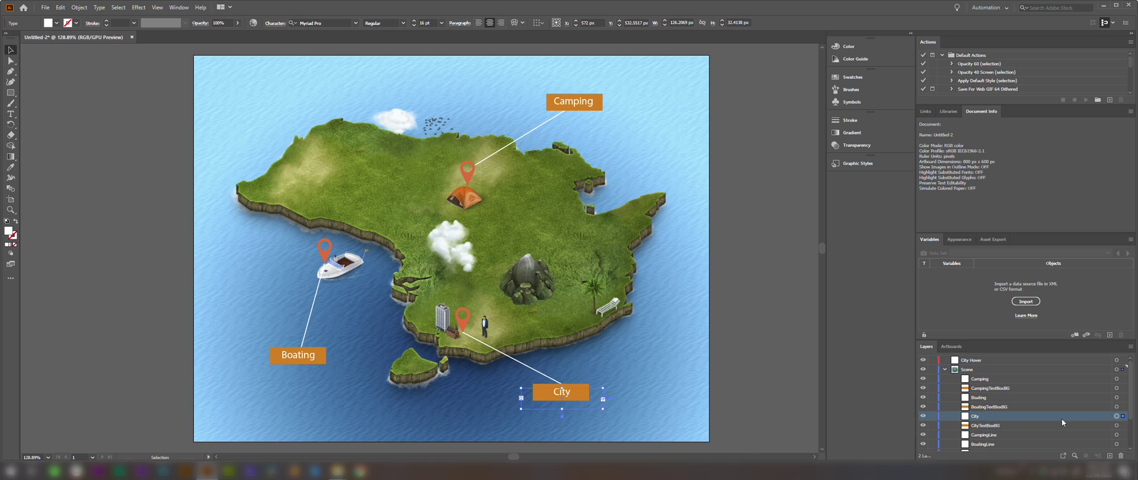
left_click(998, 426, "shift")
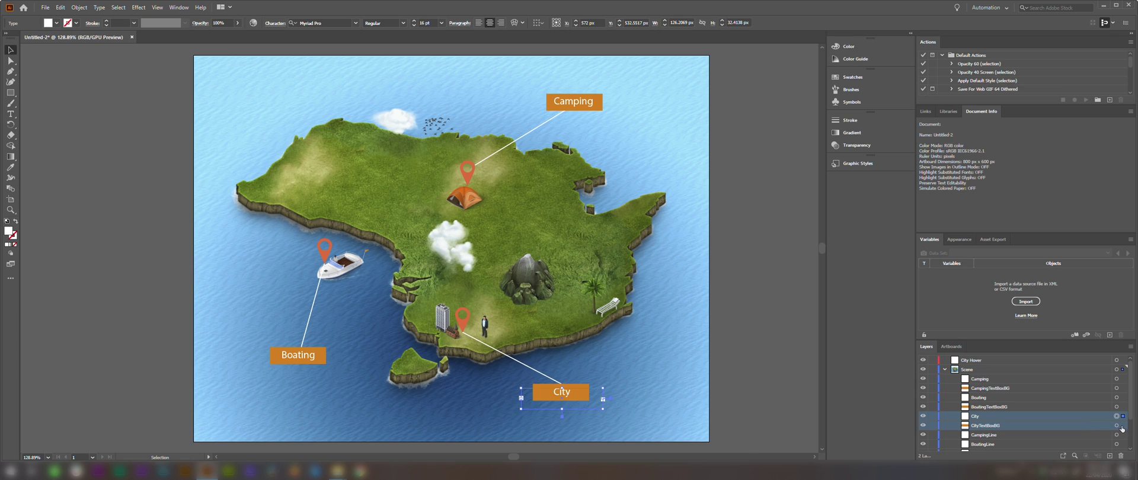
left_click(1116, 426, "shift")
scroll(1087, 428, "down", 1)
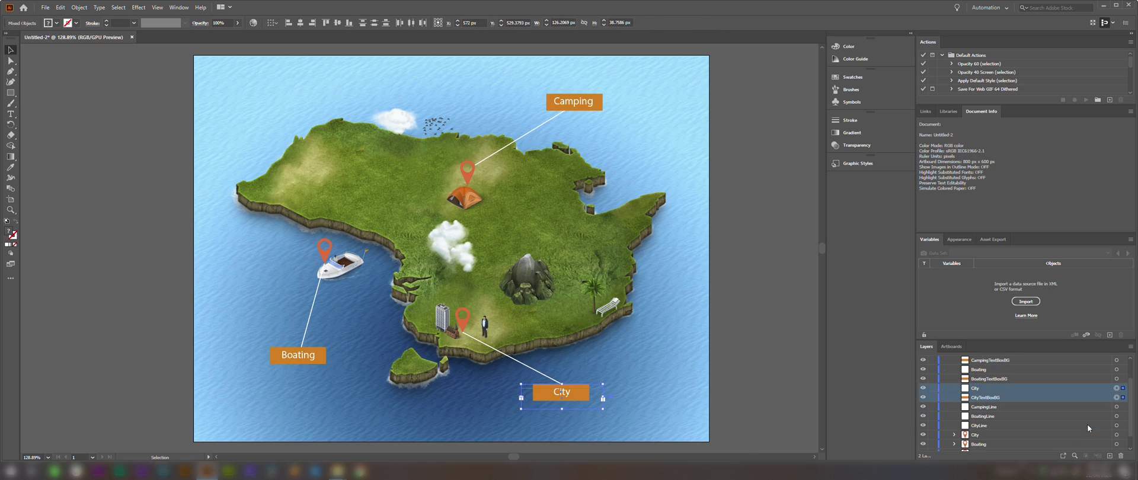
left_click(1110, 427, "ctrl")
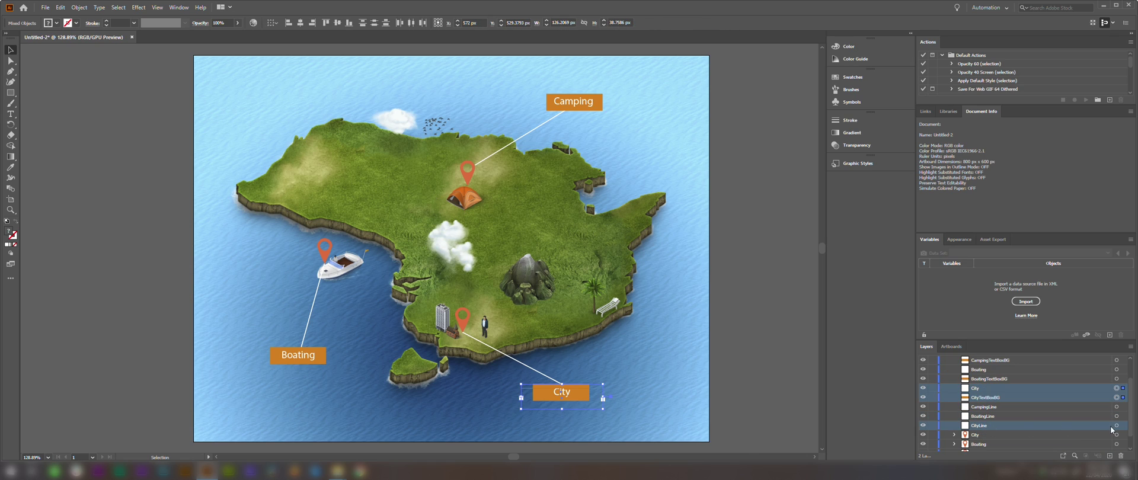
left_click(1117, 425, "shift")
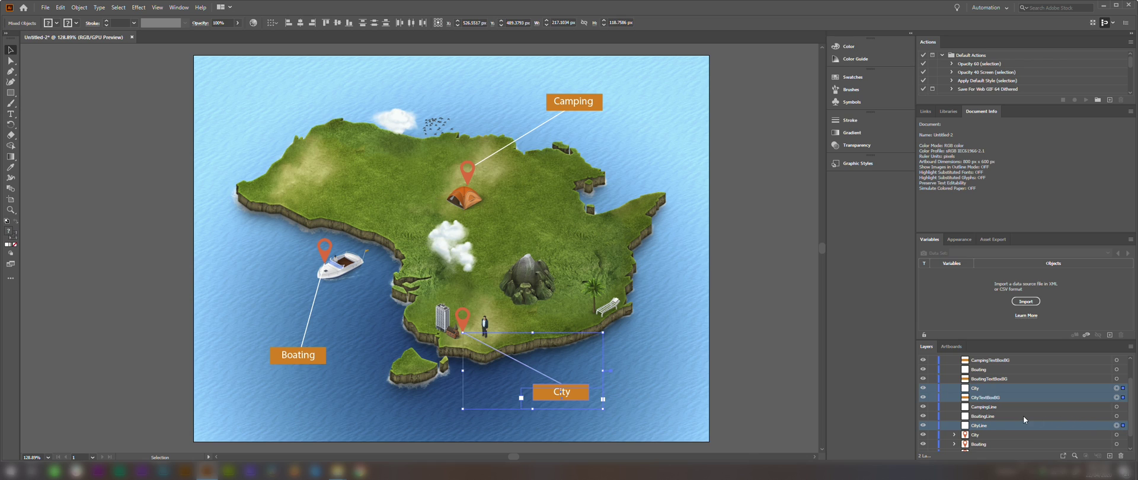
left_click_drag(982, 417, 979, 362)
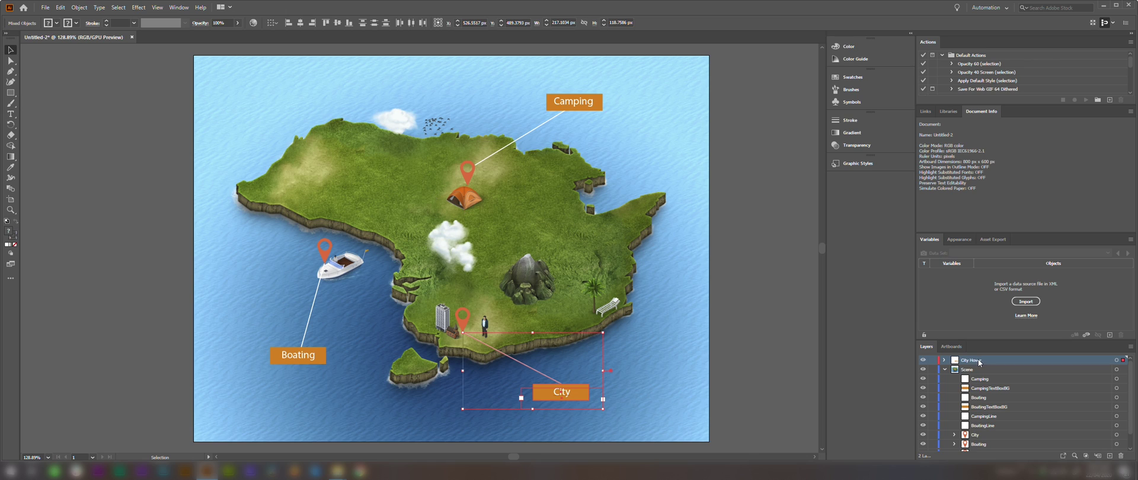
Step: Toggle City Hover's visibility repeatedly to check it hides and shows the City label and line
left_click(923, 361)
left_click(923, 361)
left_click(923, 361)
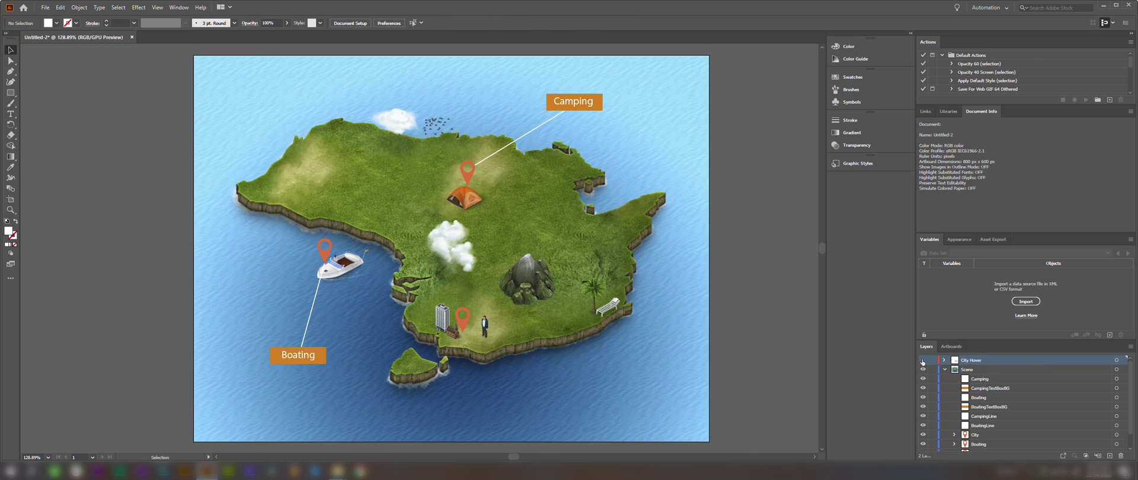
left_click(923, 360)
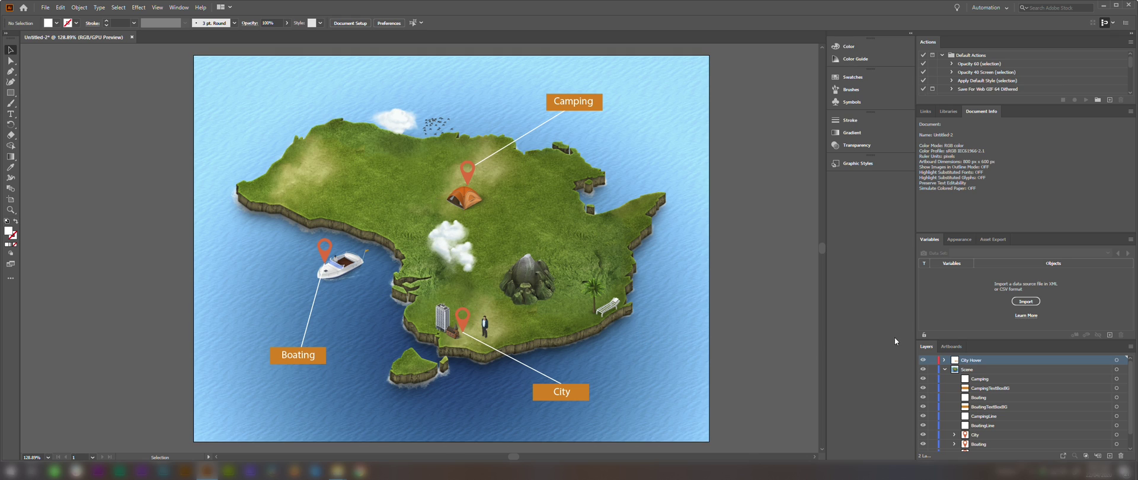
left_click(923, 360)
left_click(924, 361)
left_click(922, 359)
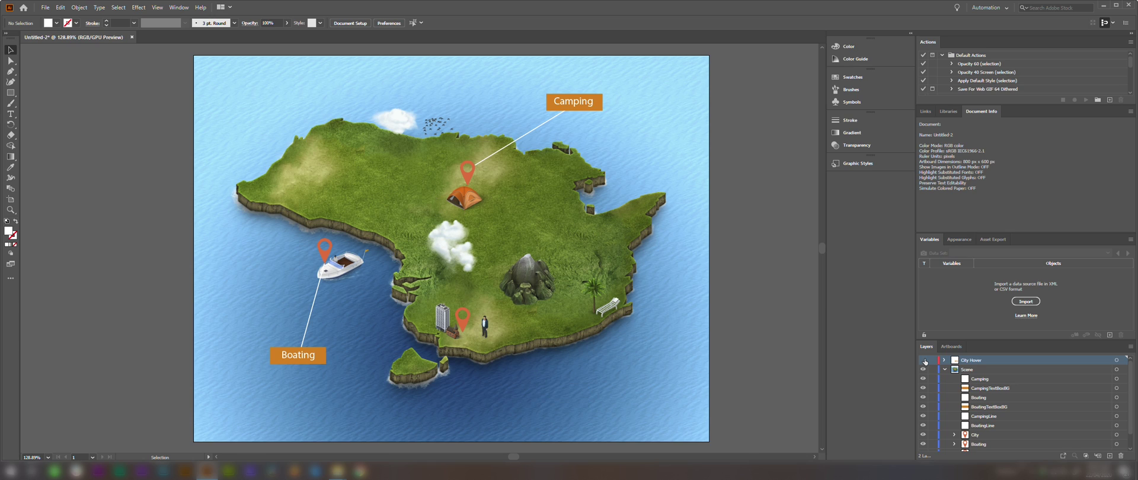
left_click(923, 359)
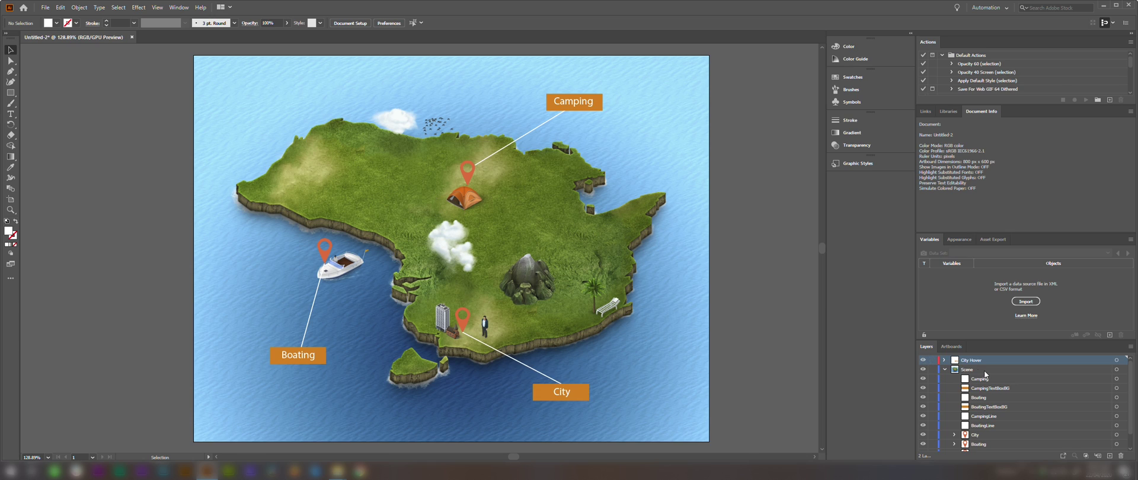
Step: Add another layer and name it Boating Hover
left_click(1109, 457)
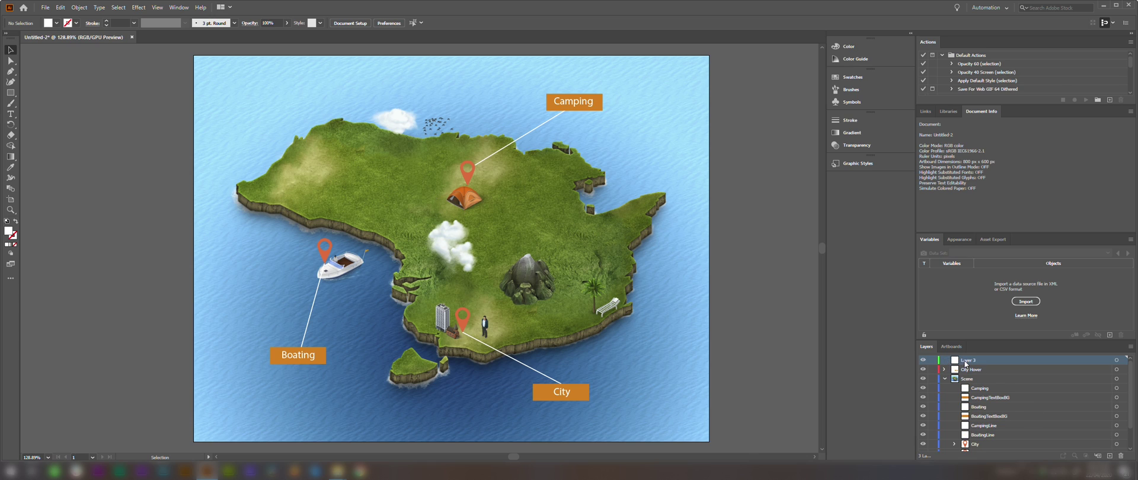
double_click(965, 359)
type("Boatin")
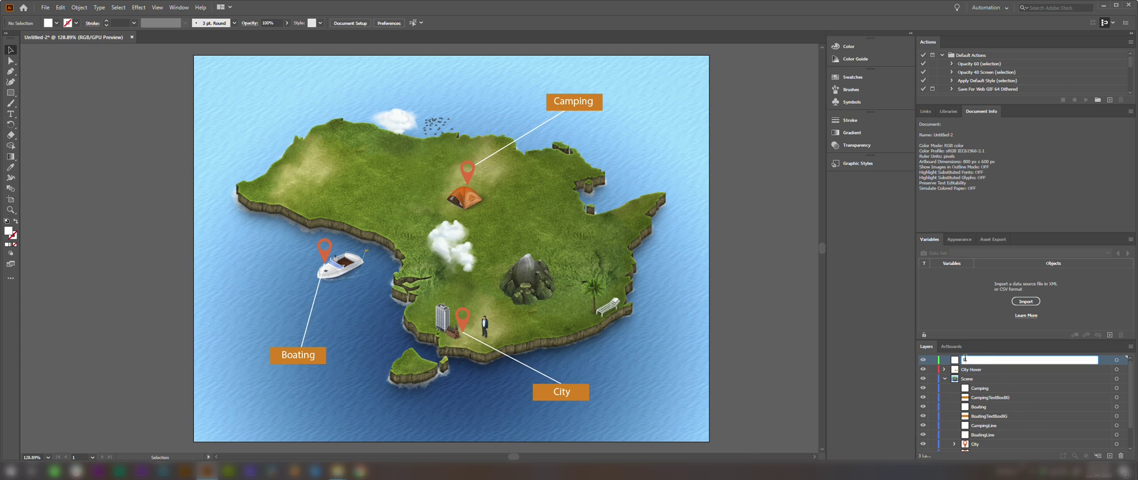
type("g Hover")
Step: Put Boating, BoatingTextBoxBG and BoatingLine into the Boating Hover layer and test its visibility toggle
key("Return")
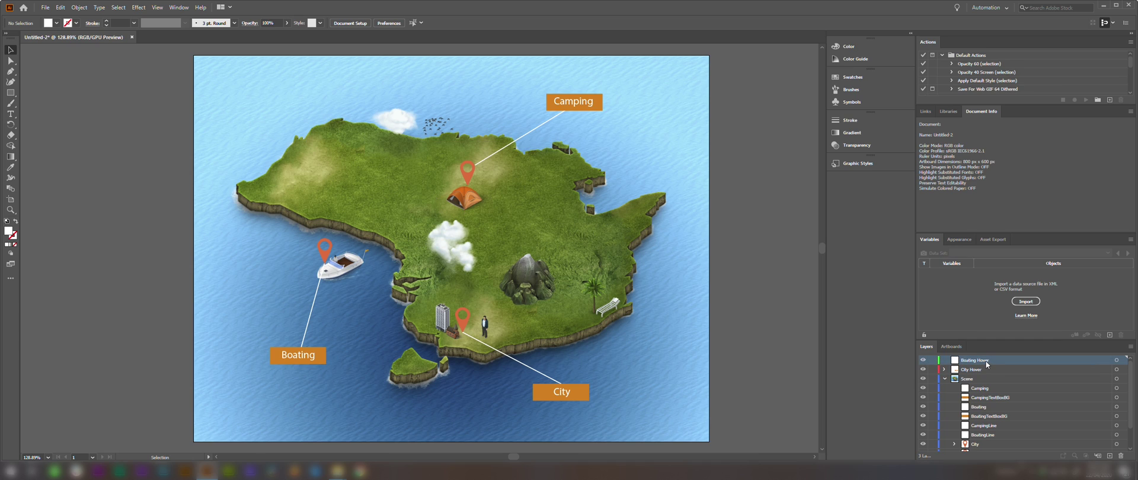
left_click(983, 407)
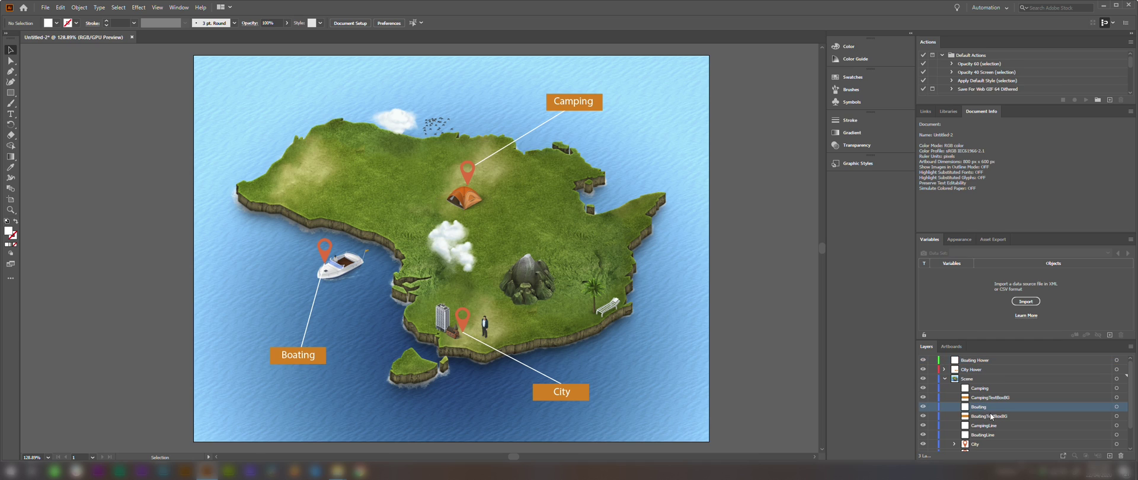
left_click(1116, 408)
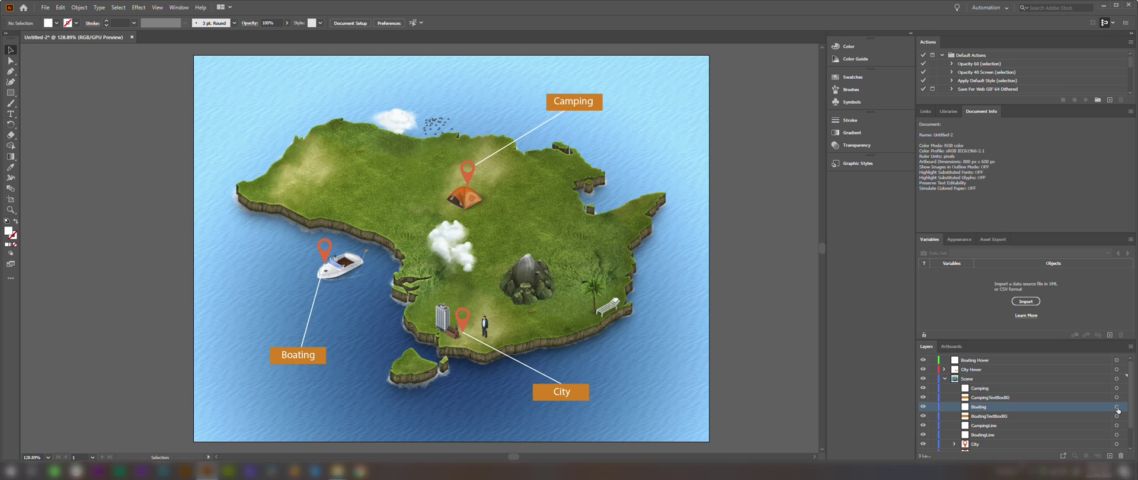
left_click(997, 418, "shift")
left_click(1116, 417, "shift")
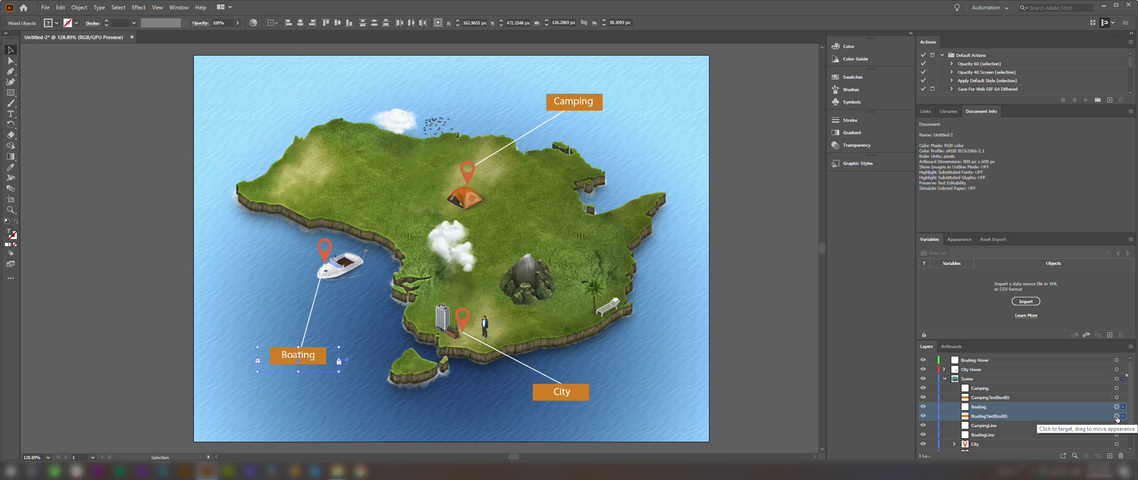
left_click(984, 437, "shift")
left_click(1116, 435, "shift")
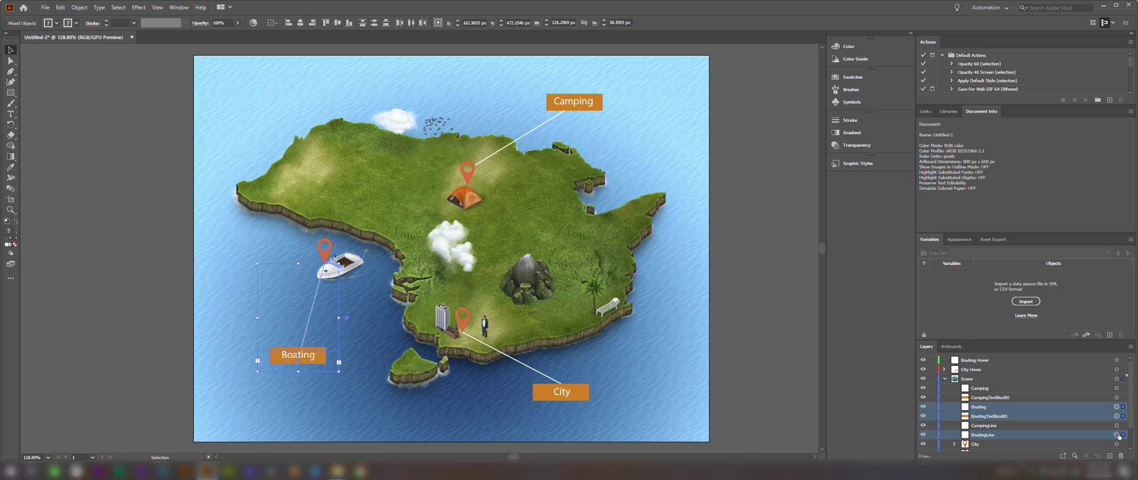
left_click_drag(978, 410, 975, 362)
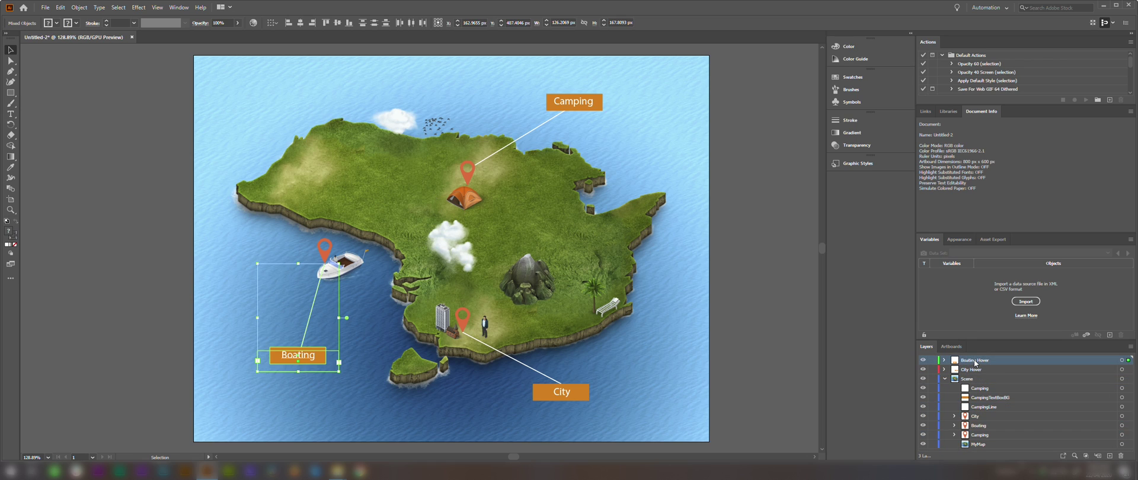
left_click(924, 360)
left_click(923, 359)
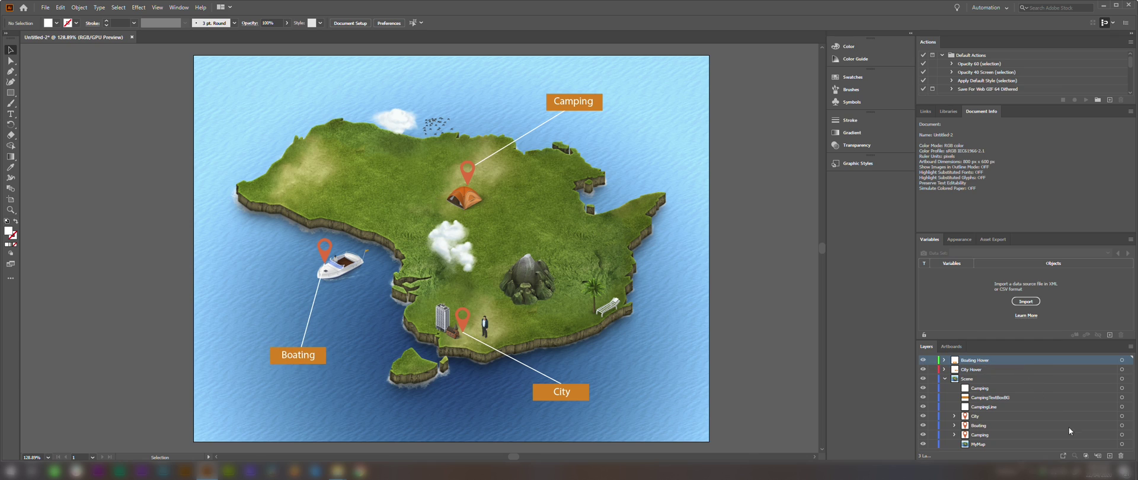
Step: Create a new layer named Camping Hover
left_click(1109, 456)
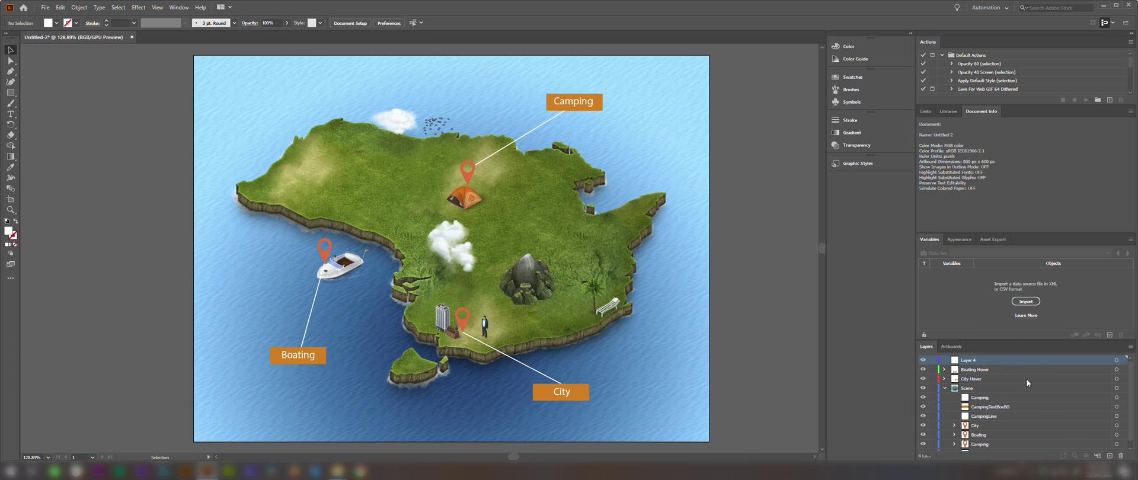
double_click(970, 360)
type("Camping")
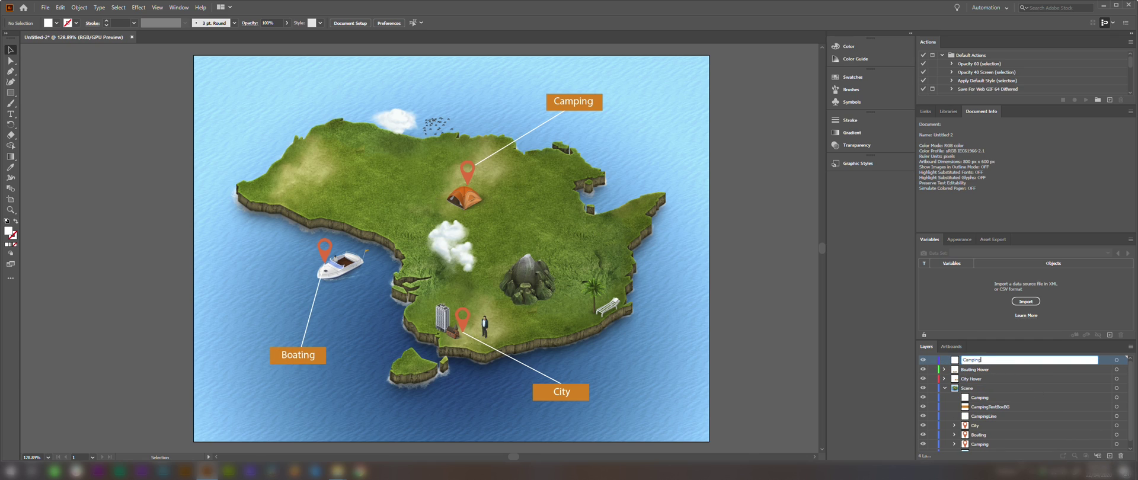
type(" Hover")
left_click(998, 378)
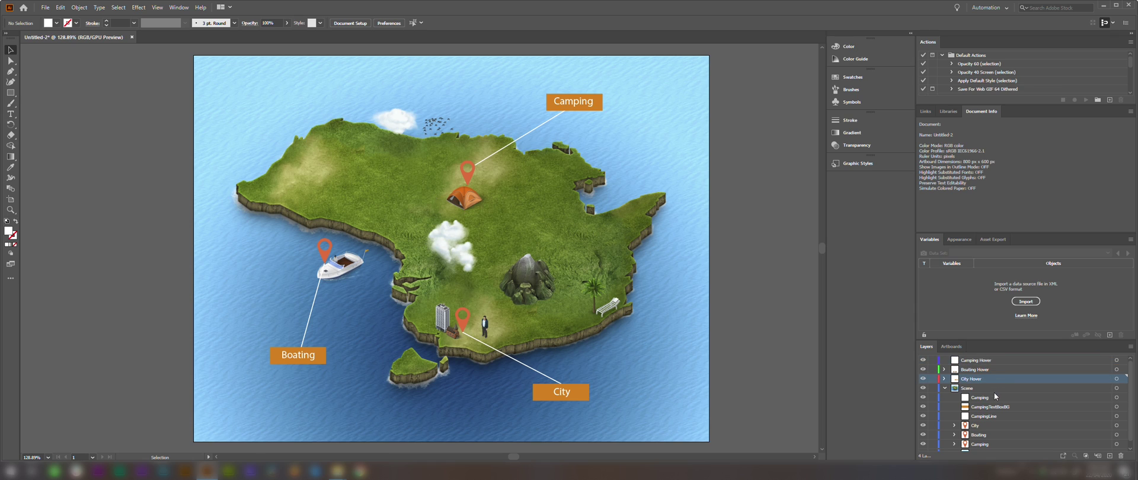
Step: Move Camping, CampingTextBoxBG and CampingLine into Camping Hover and test its visibility toggle
left_click(994, 396)
left_click(1116, 398)
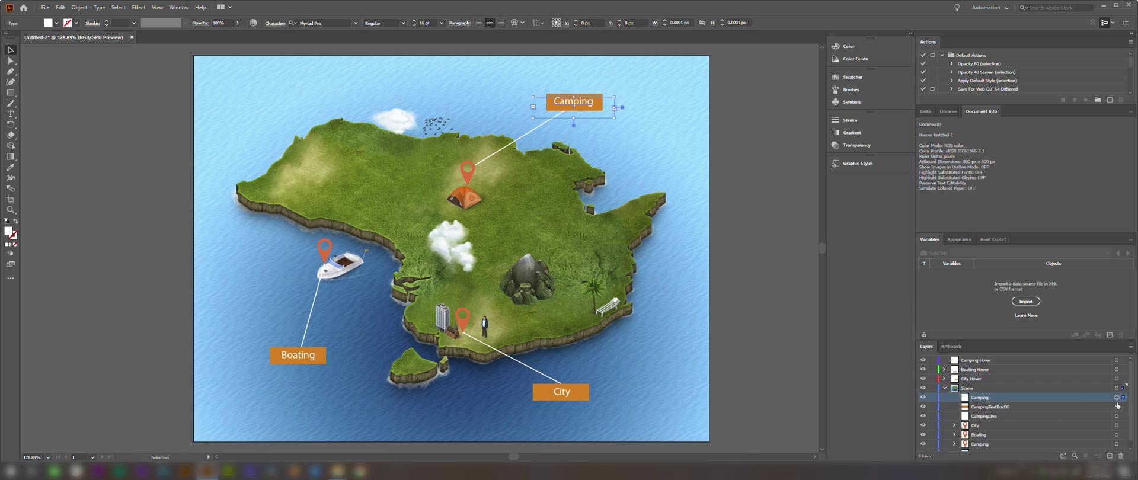
left_click(1116, 407, "shift")
left_click(1116, 416, "shift")
left_click(1087, 417, "ctrl")
left_click(1022, 408, "ctrl")
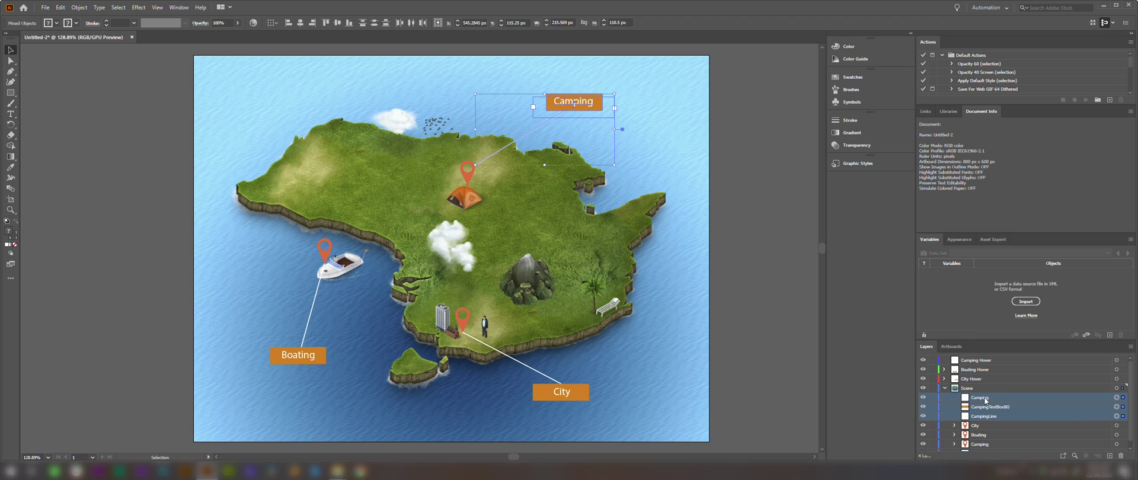
left_click_drag(1022, 408, 977, 364)
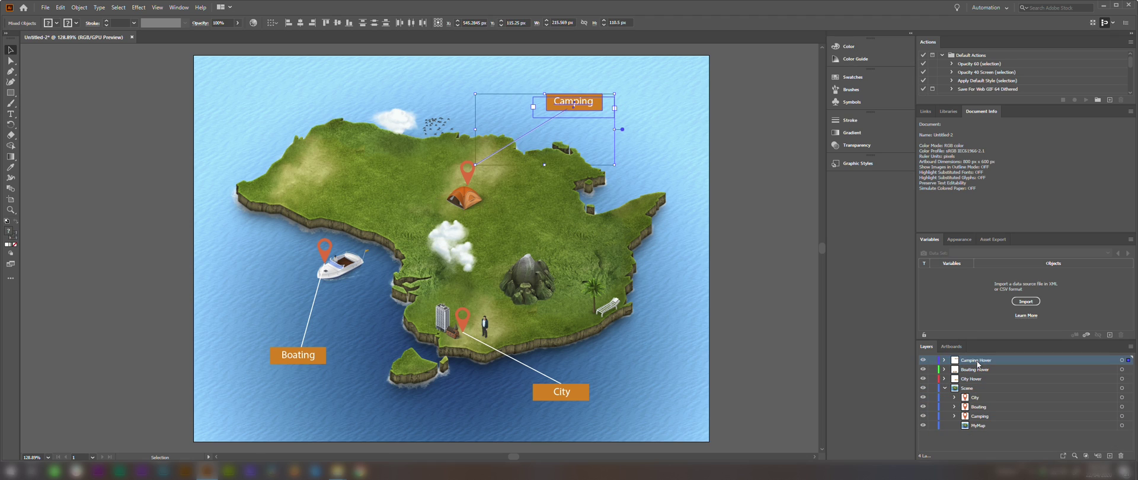
left_click(924, 360)
left_click(924, 360)
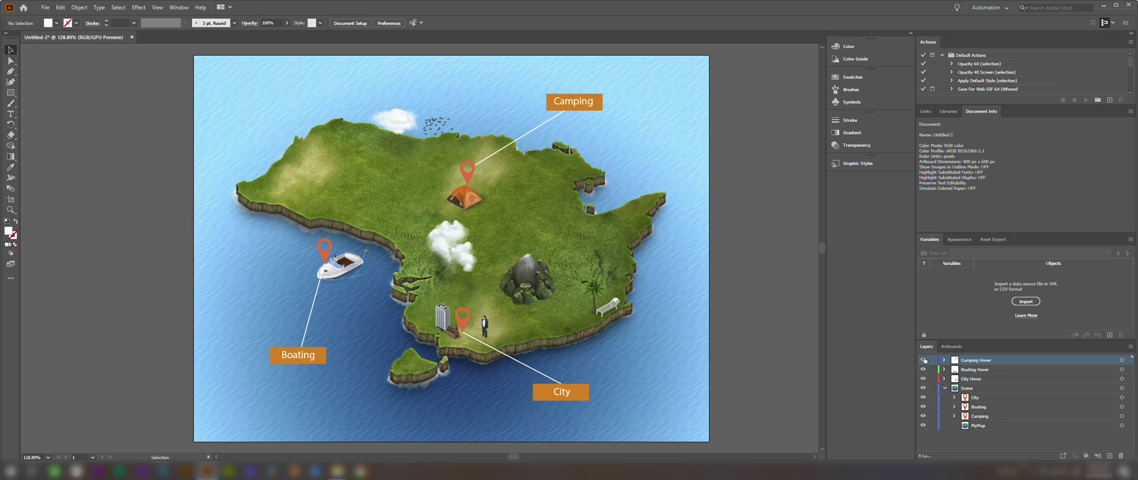
Step: Collapse the Scene layer and test the City, Boating and Camping Hover visibility toggles
left_click(945, 389)
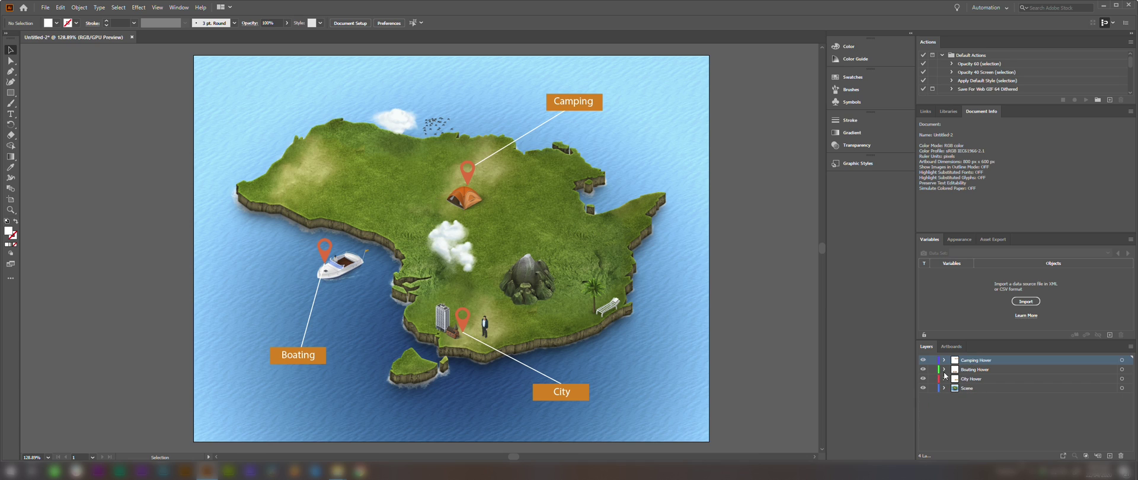
left_click(923, 379)
left_click(923, 369)
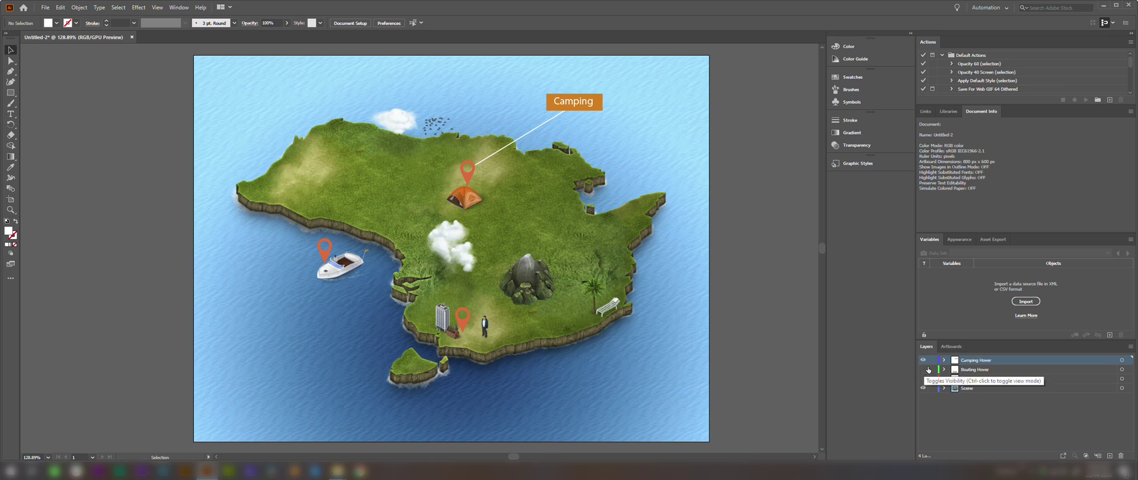
left_click(923, 360)
left_click(923, 361)
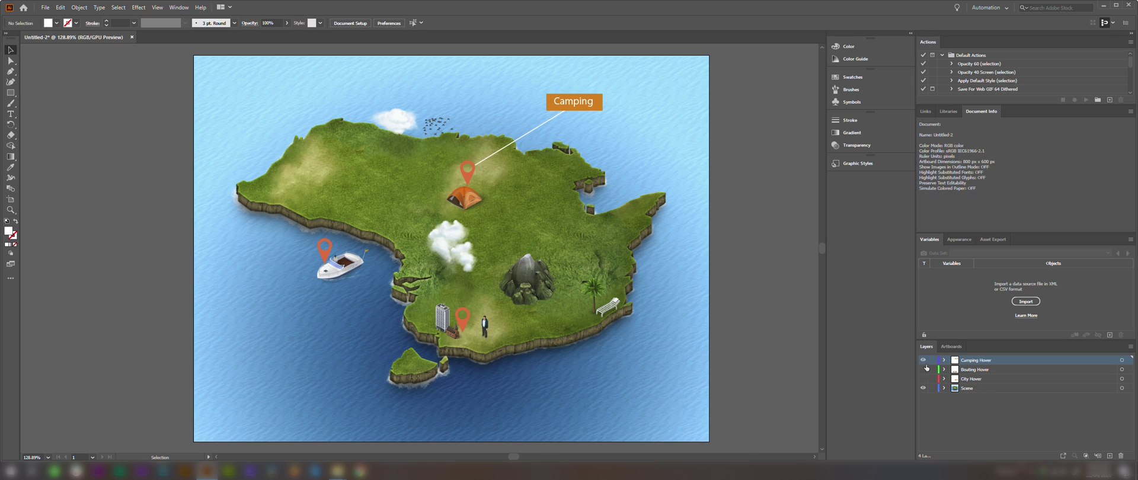
left_click(923, 369)
left_click(923, 379)
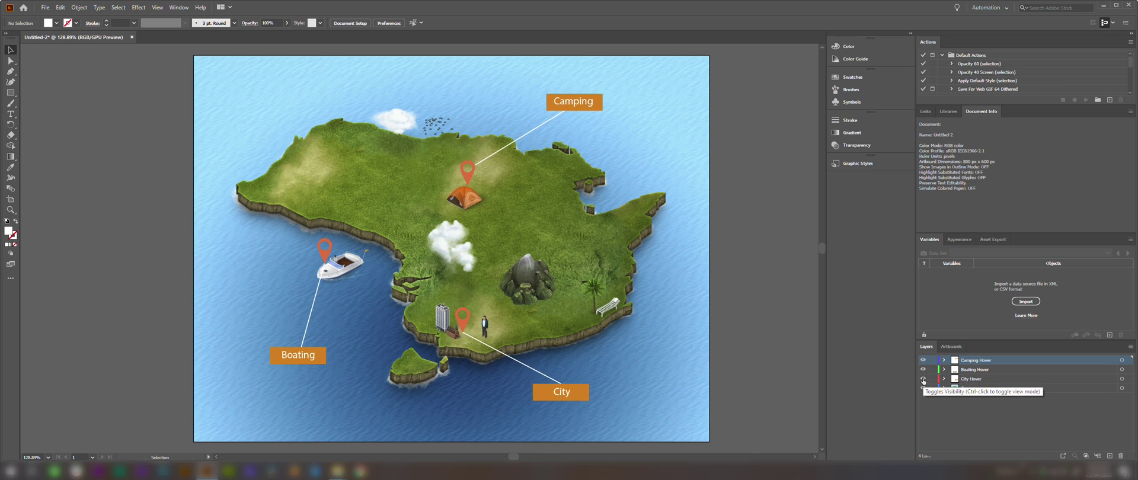
Step: Hide the City Hover, Boating Hover and Camping Hover layers
left_click(923, 379)
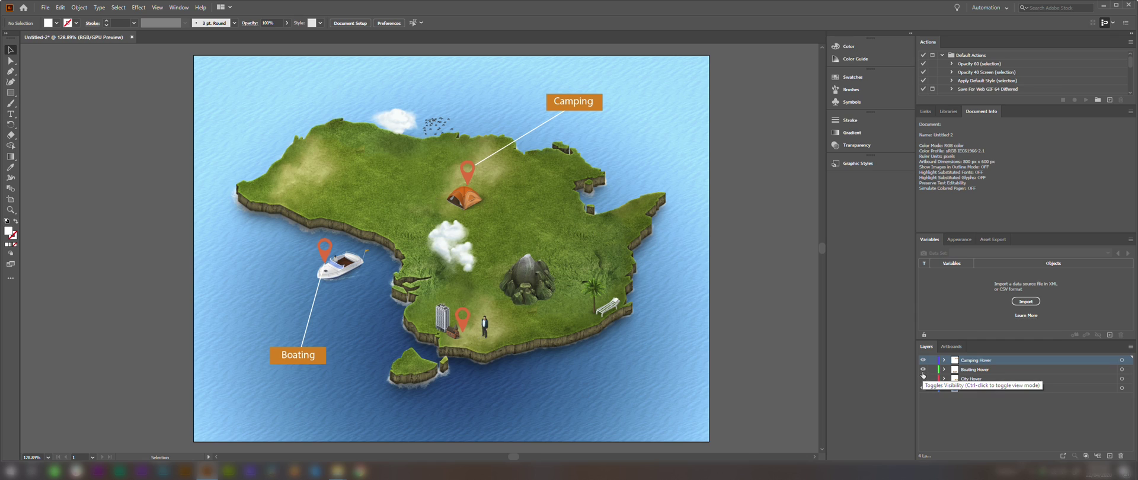
left_click(923, 370)
left_click(922, 359)
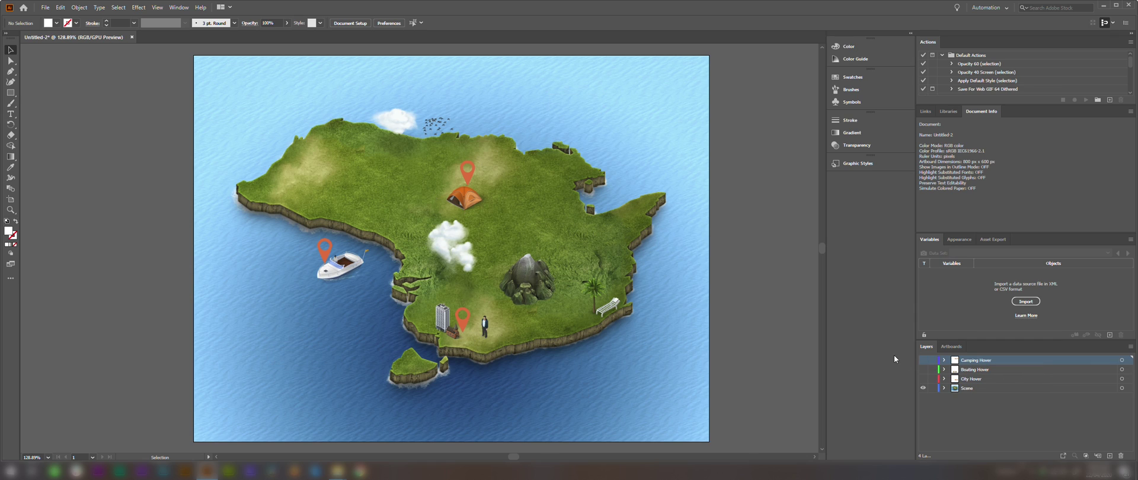
left_click(46, 8)
Step: Save the artwork as My Map in Adobe PDF format, keeping top-level layers as Acrobat layers
left_click(76, 89)
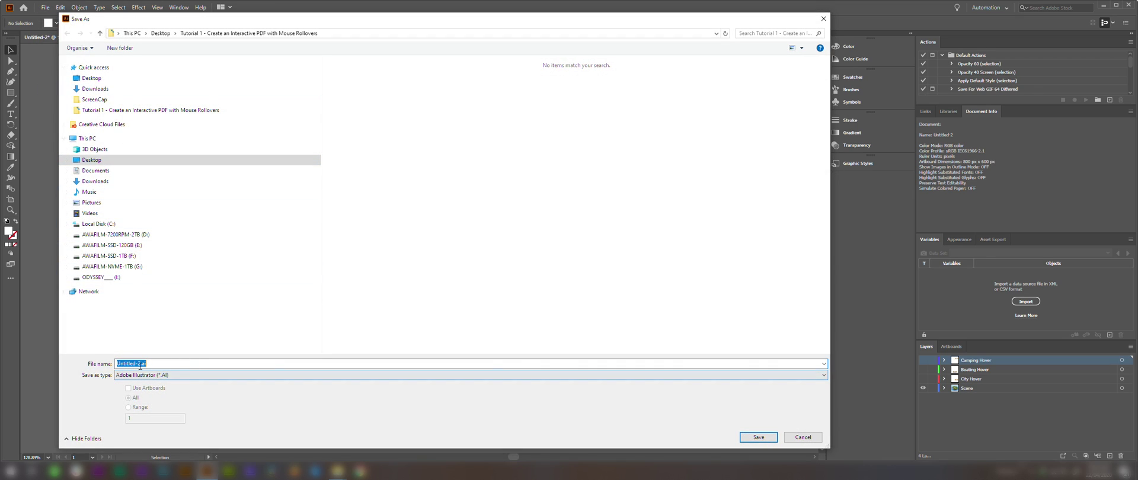
left_click_drag(141, 363, 112, 362)
type("My Map")
left_click(207, 374)
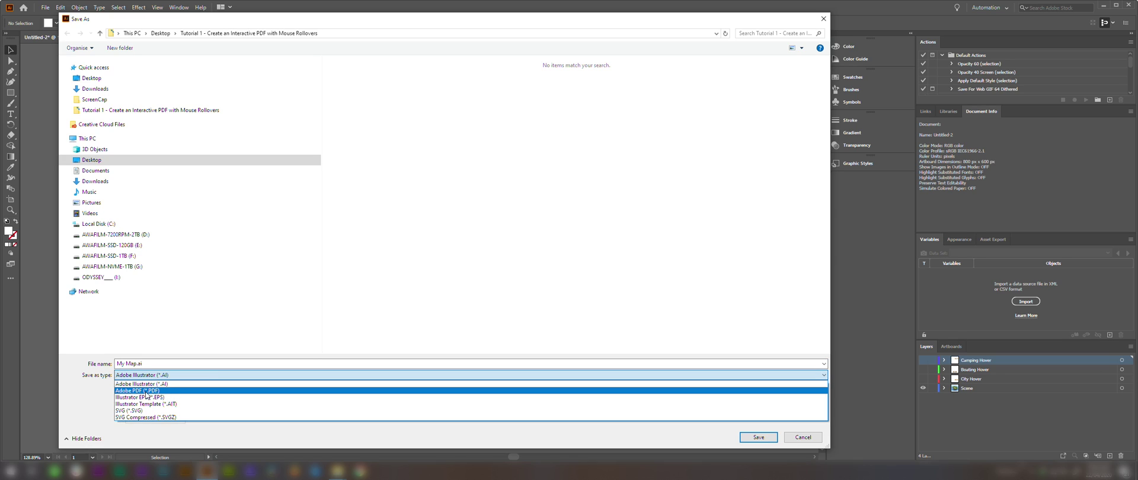
left_click(147, 390)
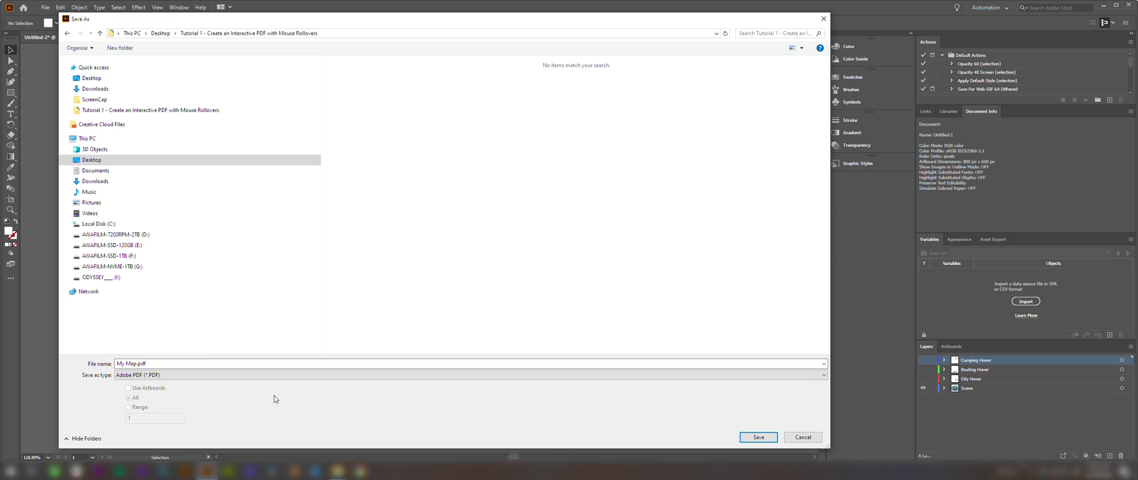
left_click(757, 437)
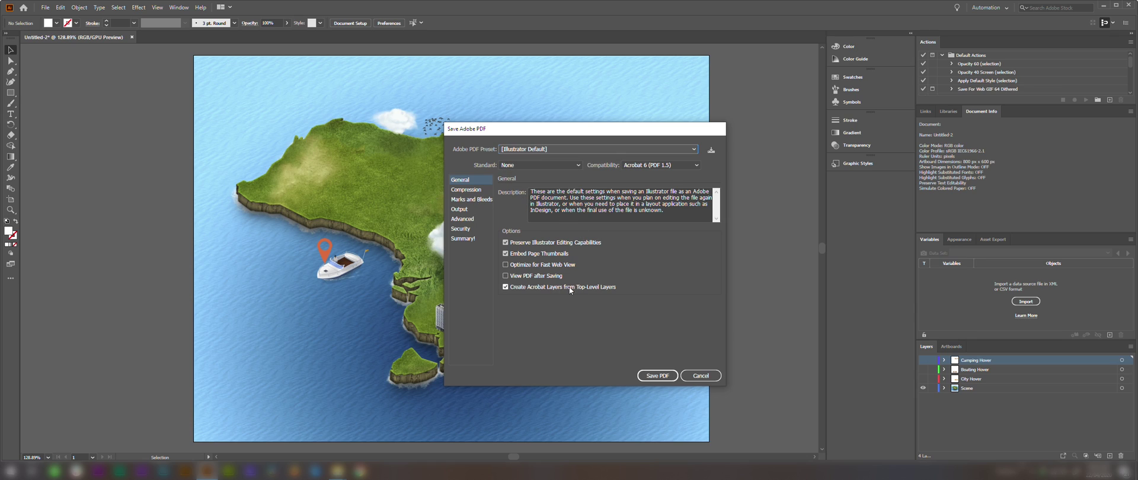
left_click(657, 376)
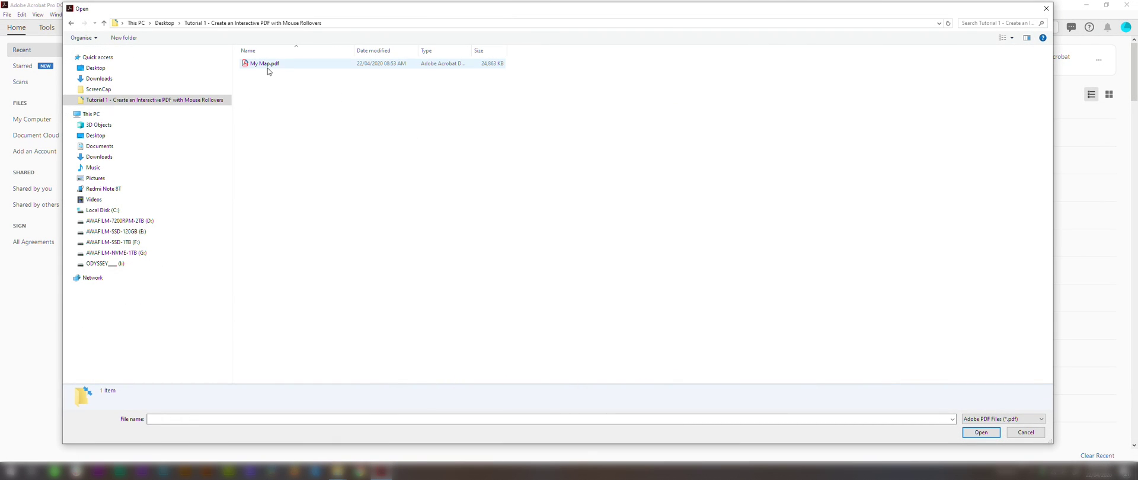
Step: Open My Map.pdf and toggle the City, Boating and Camping Hover layers on and off
double_click(268, 66)
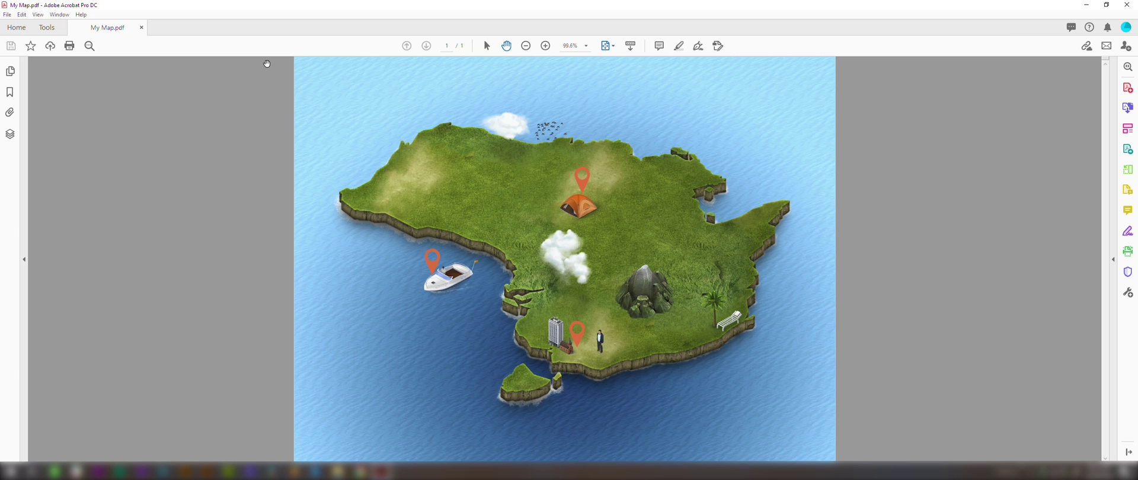
left_click(10, 135)
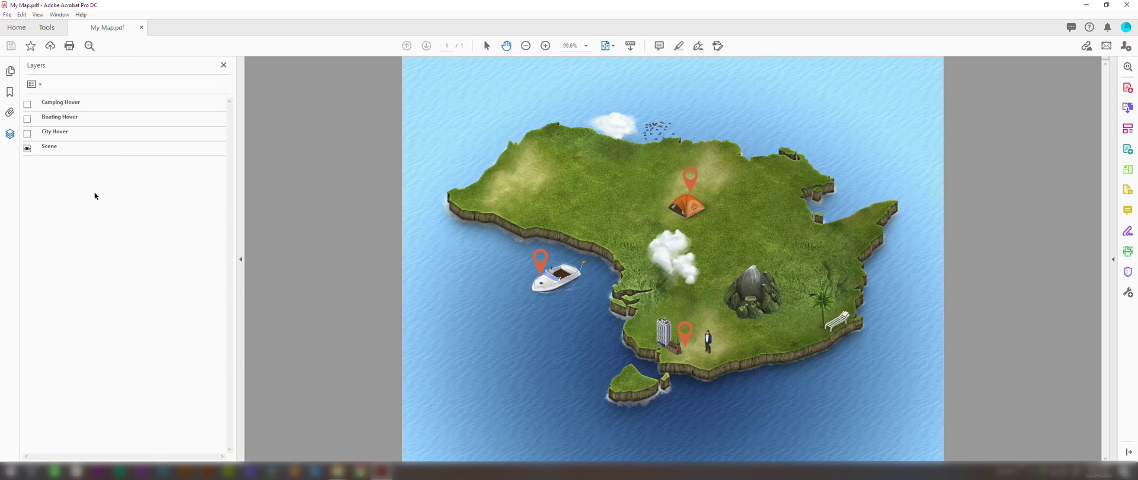
left_click(27, 134)
left_click(28, 119)
left_click(27, 105)
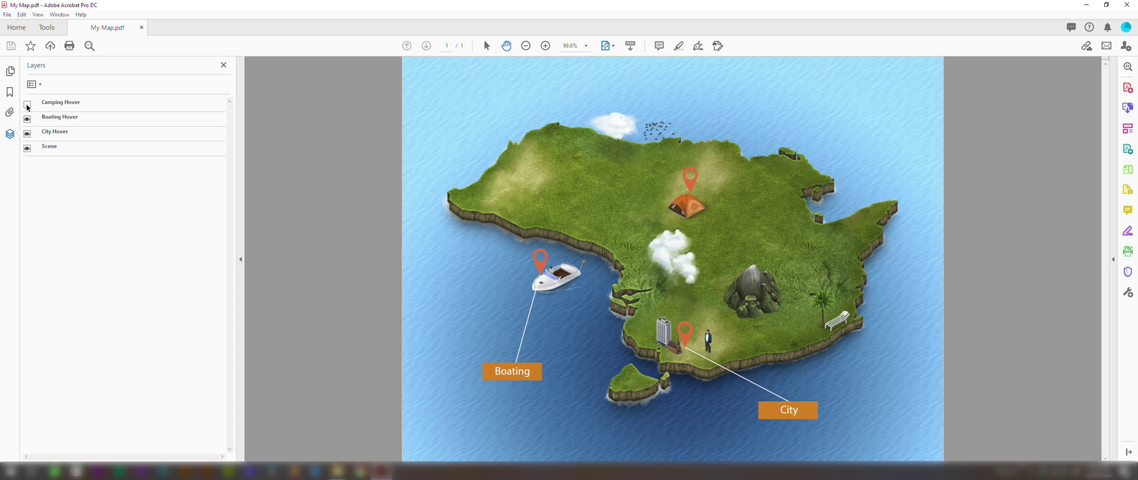
left_click(27, 106)
left_click(27, 133)
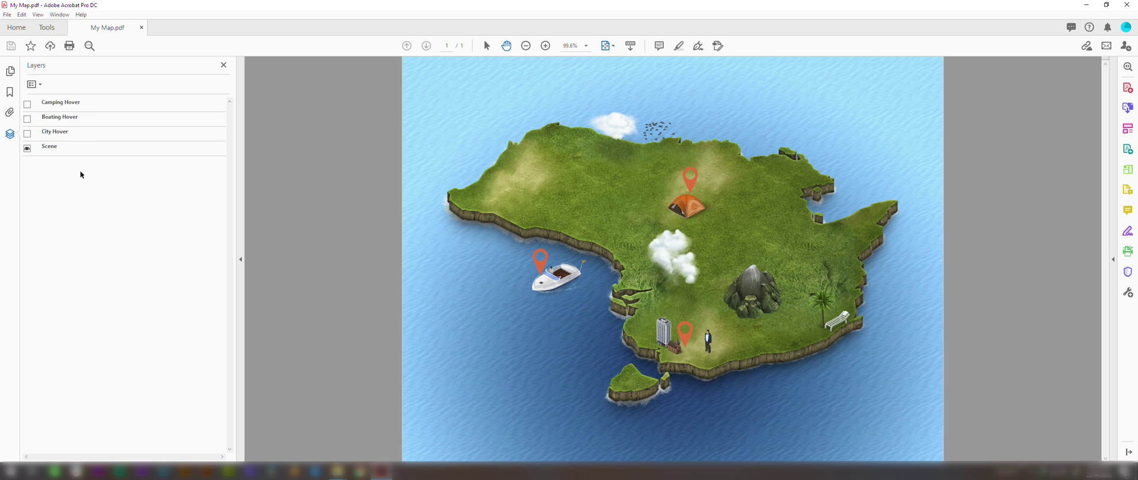
left_click(47, 28)
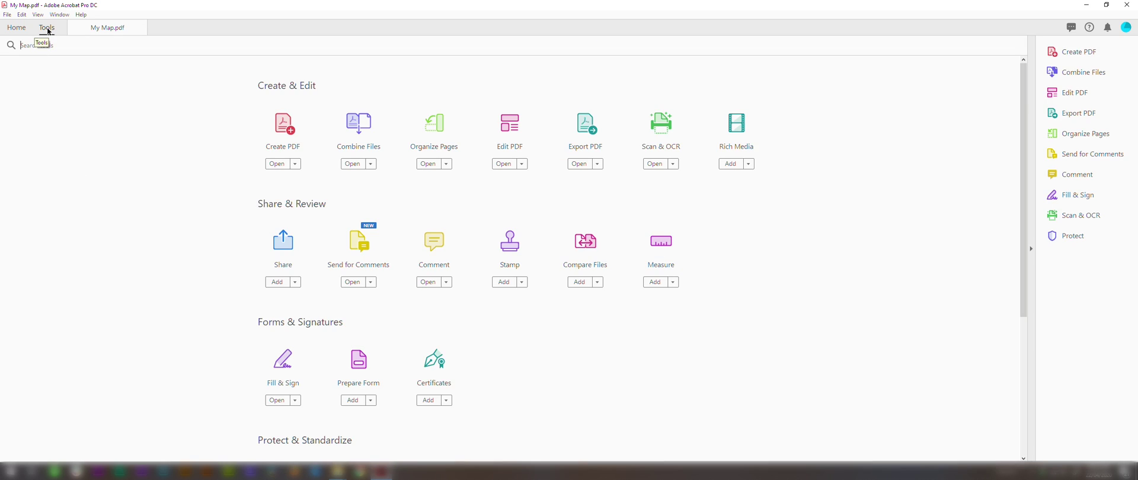
Step: Start Prepare Form on My Map.pdf, dismiss the no-fields message, and show City Hover
left_click(366, 358)
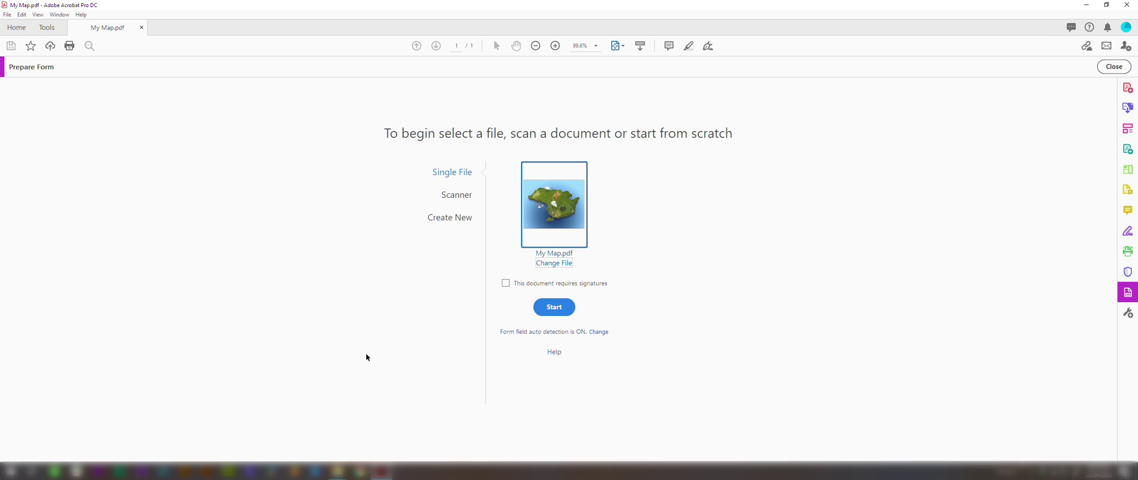
left_click(555, 307)
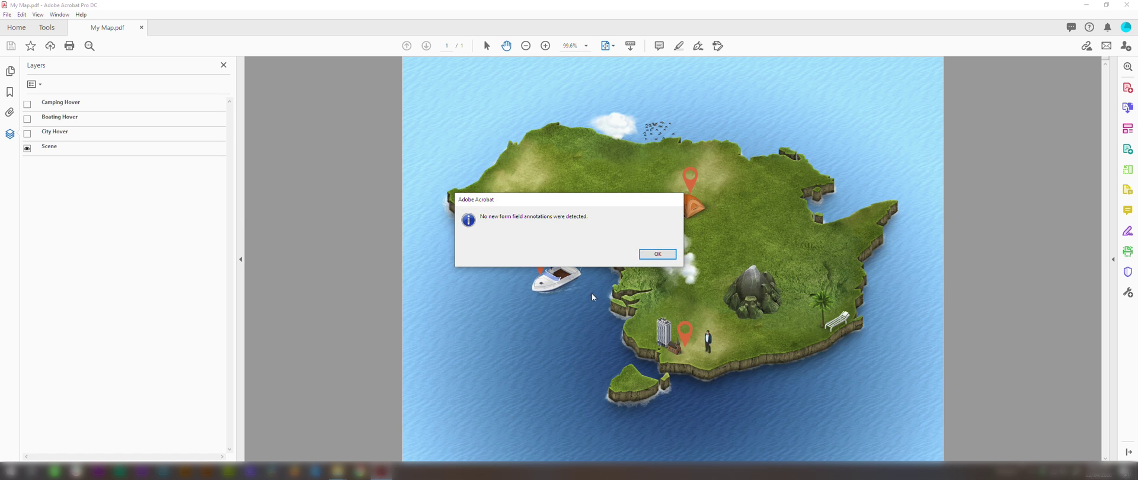
key("Return")
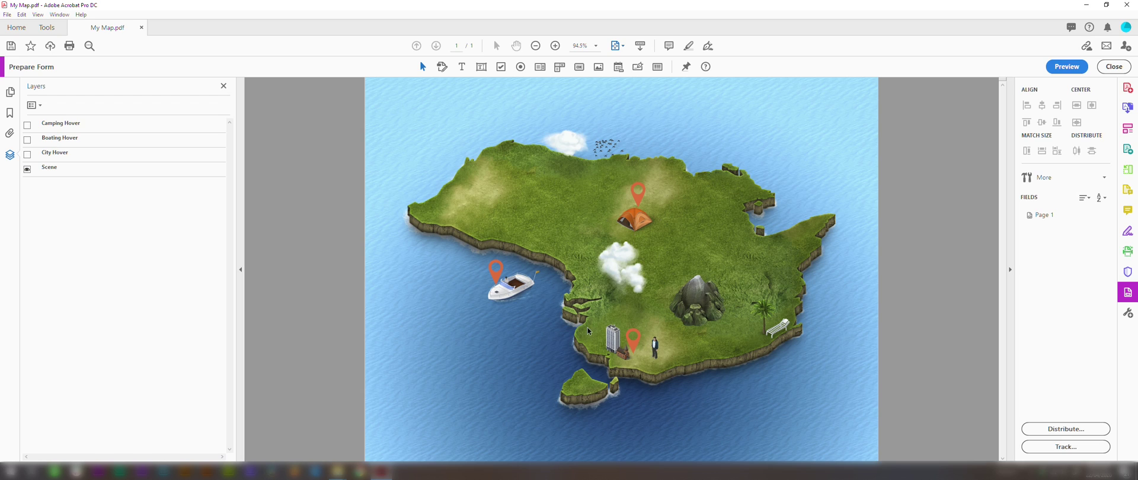
left_click(28, 155)
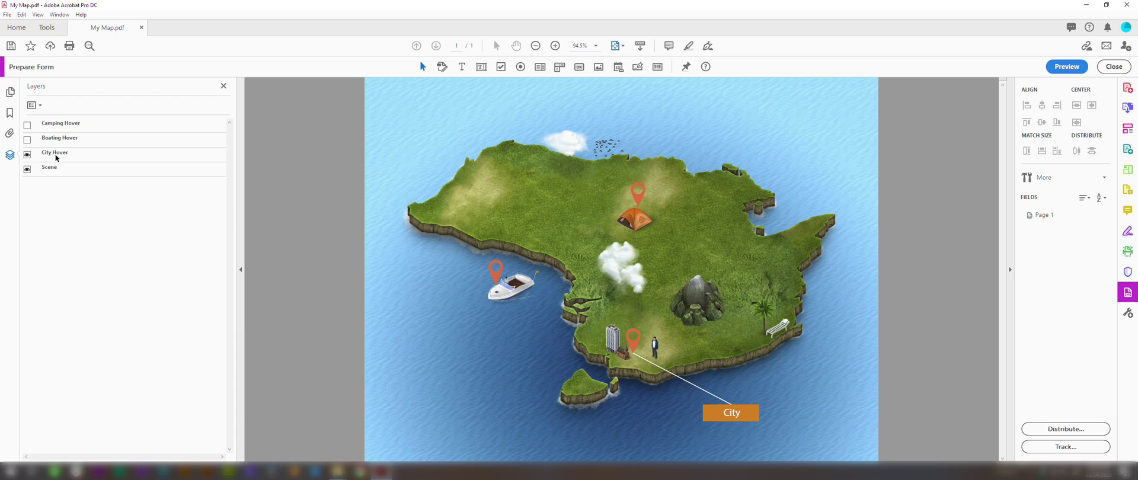
Step: Draw a button over the city named City Hover with No Color fill
left_click(580, 66)
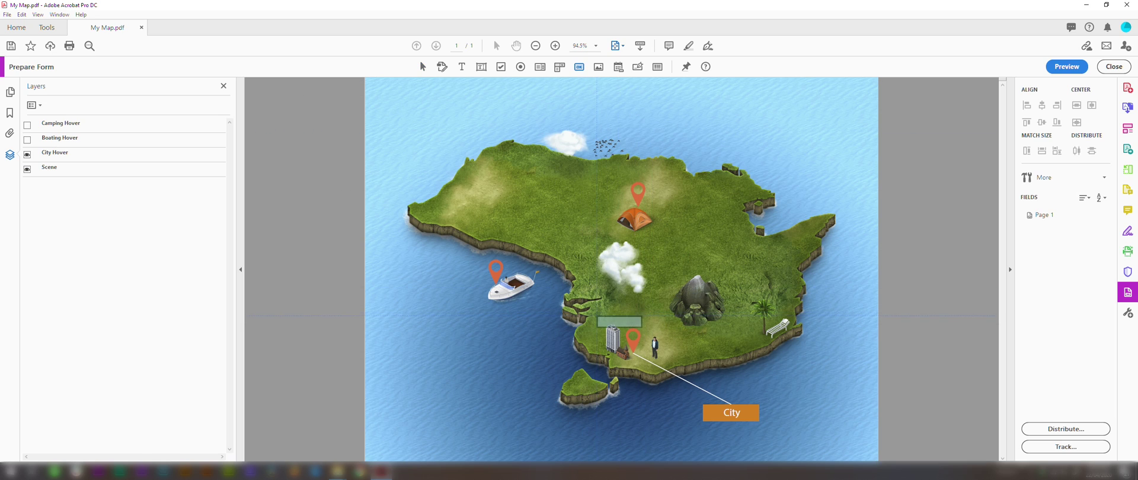
left_click_drag(597, 315, 650, 370)
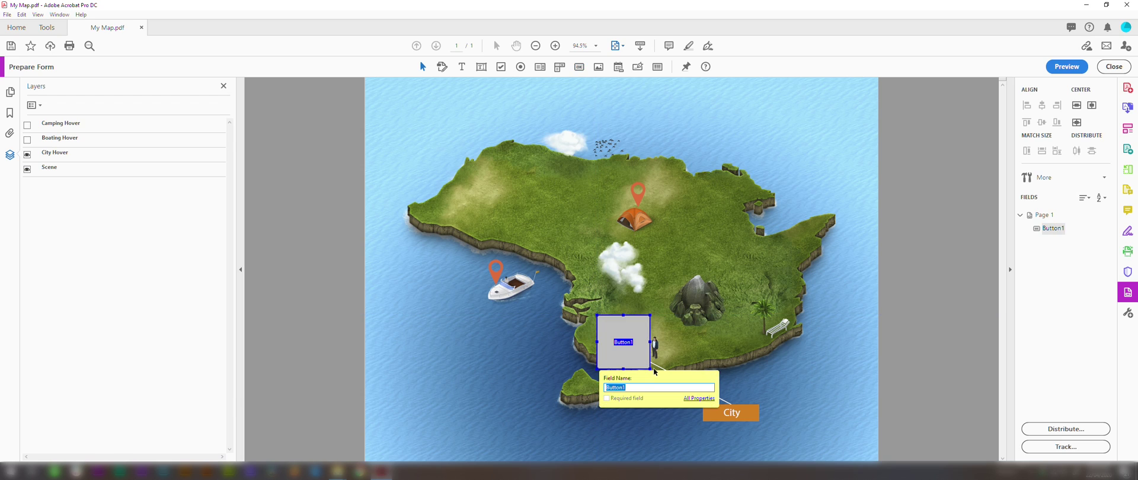
type("City Hover")
left_click(707, 402)
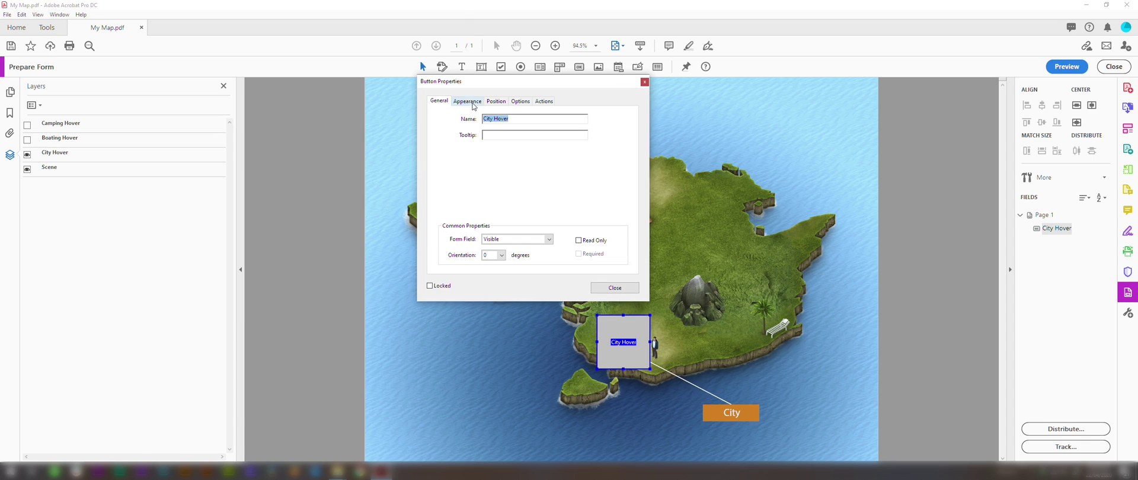
left_click(471, 101)
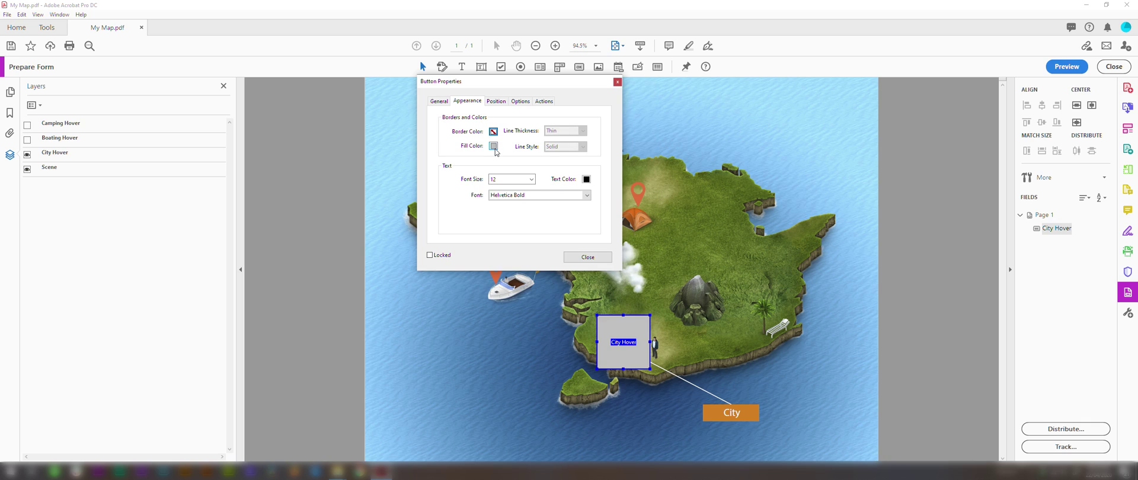
left_click(493, 146)
left_click(514, 155)
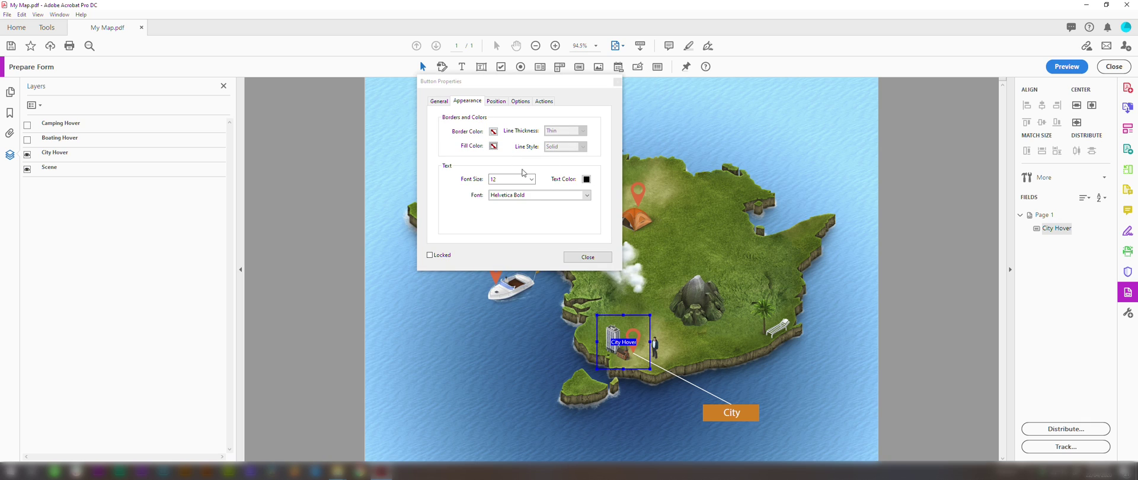
left_click(520, 102)
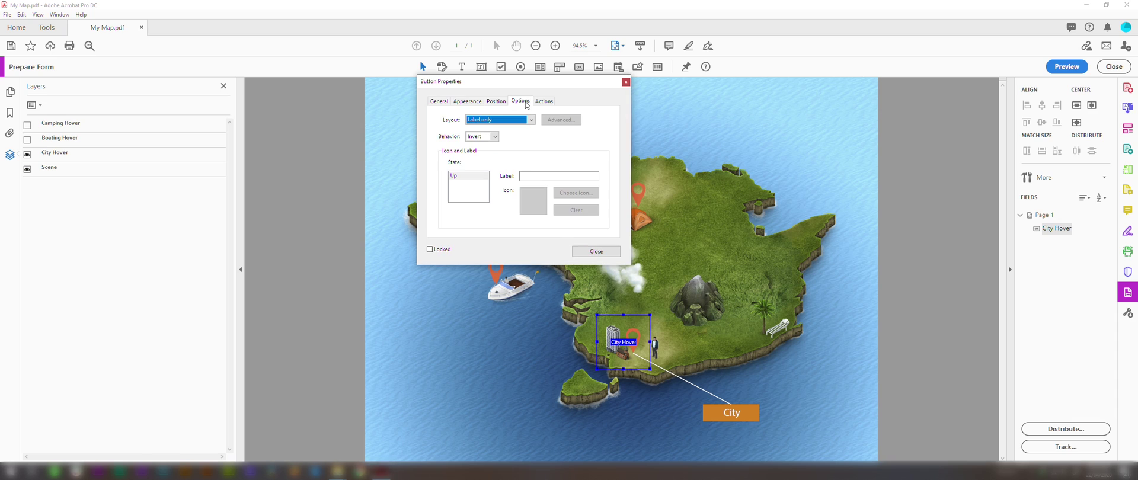
left_click(495, 120)
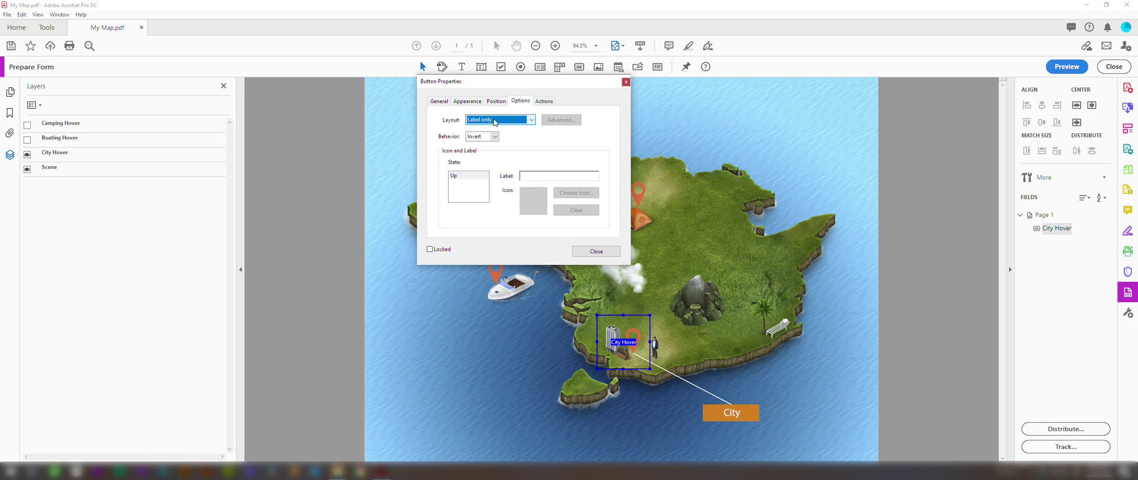
Step: Add a Mouse Enter 'Set layer visibility' action using the current layer states
left_click(544, 102)
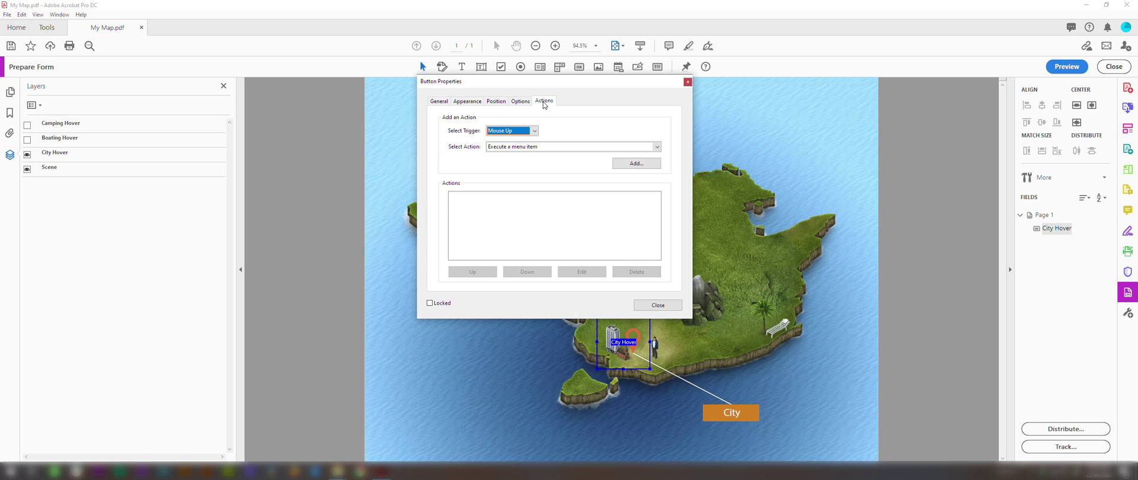
left_click(525, 132)
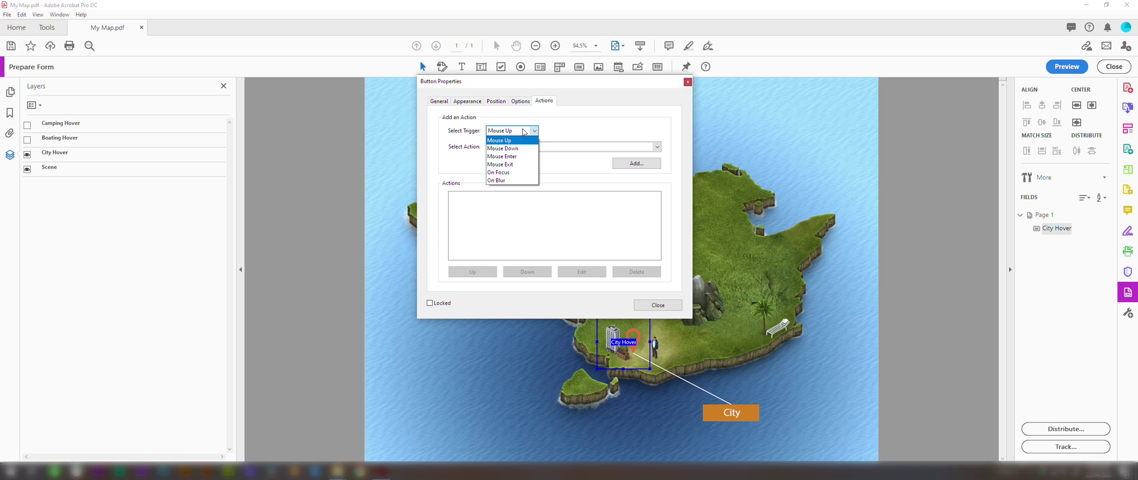
left_click(511, 157)
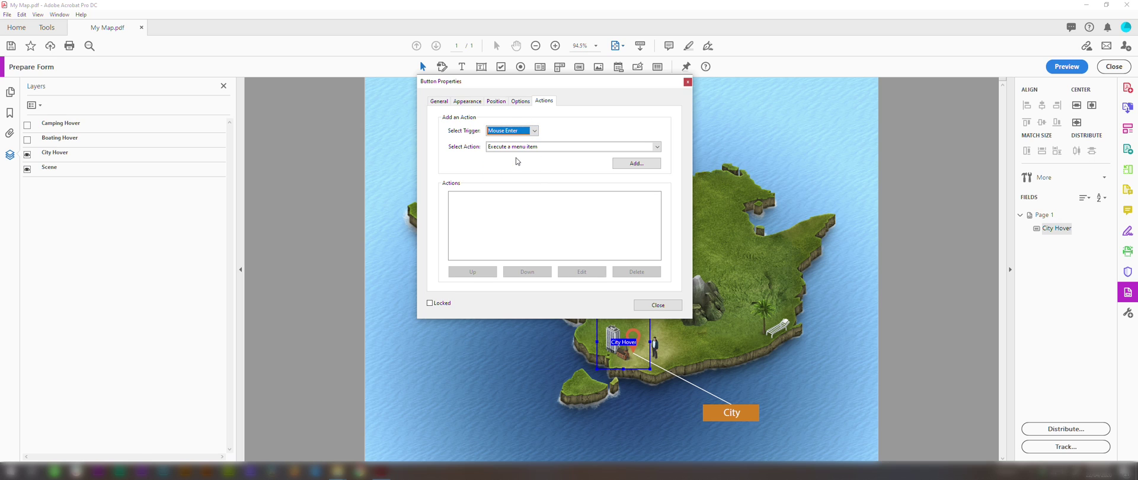
left_click(580, 148)
scroll(581, 168, "down", 2)
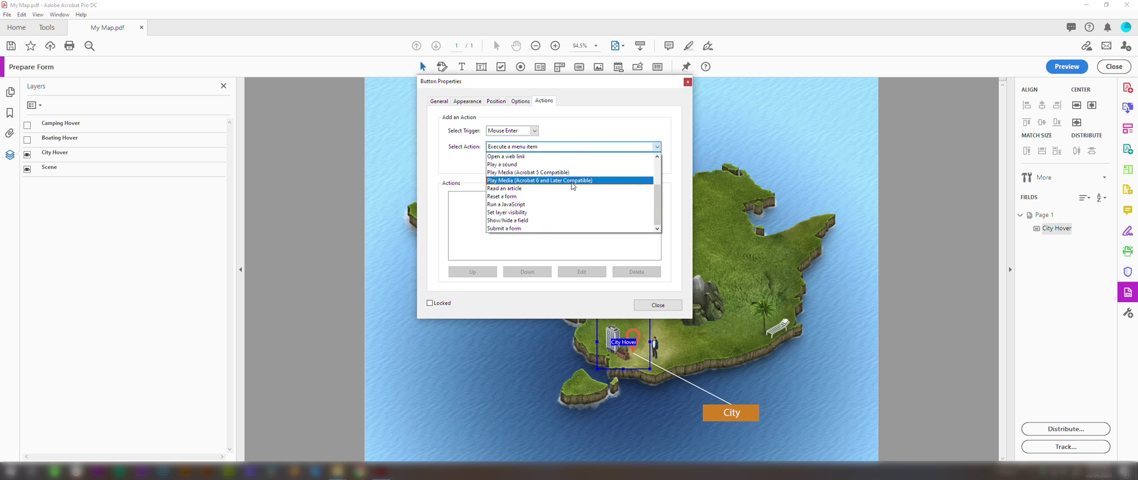
left_click(548, 215)
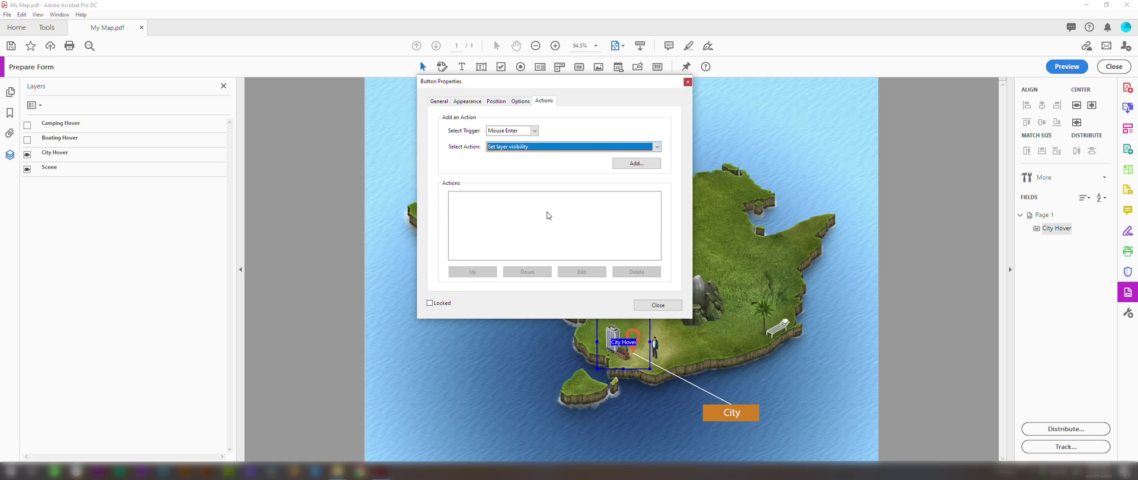
left_click(638, 163)
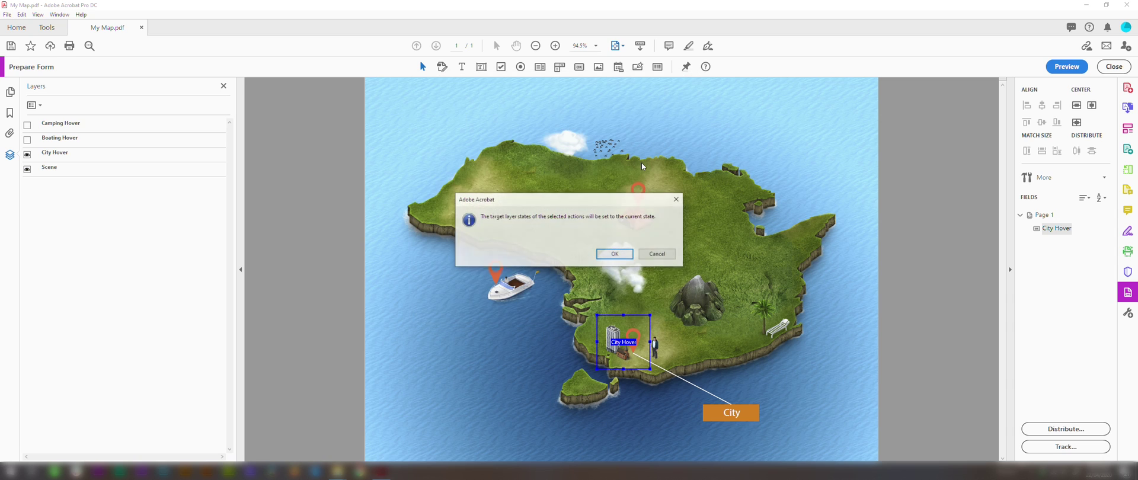
left_click(615, 253)
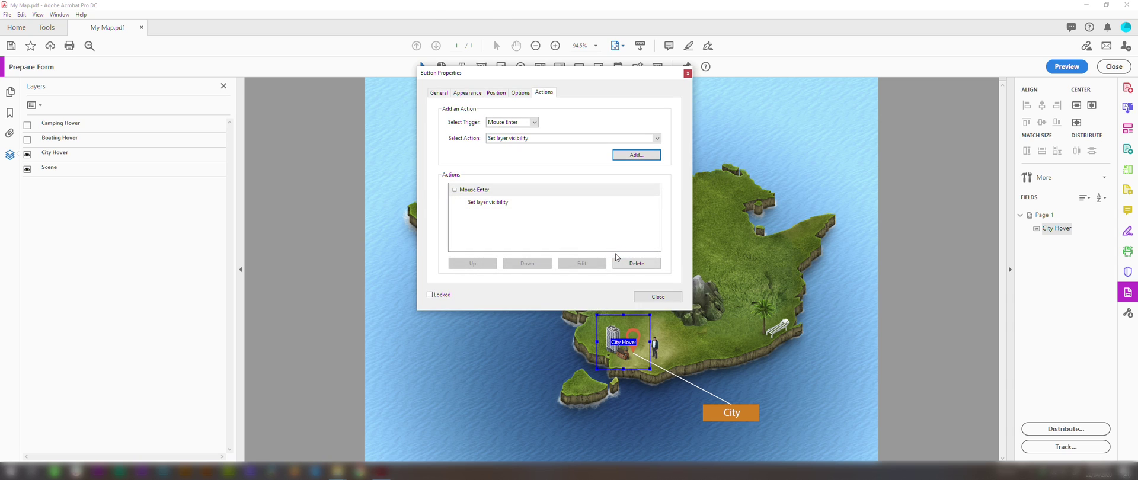
left_click(659, 297)
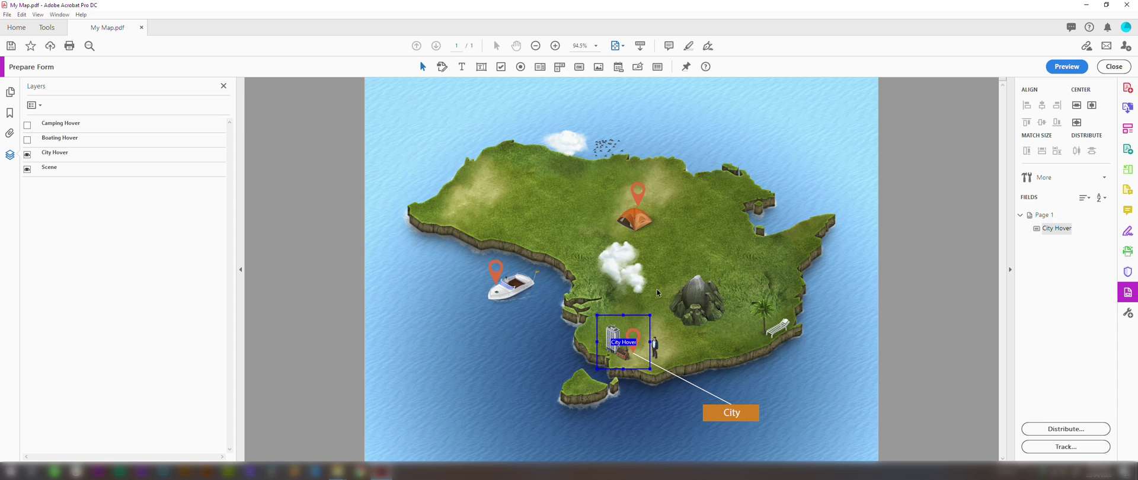
Step: Hide City Hover, then add a Mouse Exit 'Set layer visibility' action to the button
left_click(28, 156)
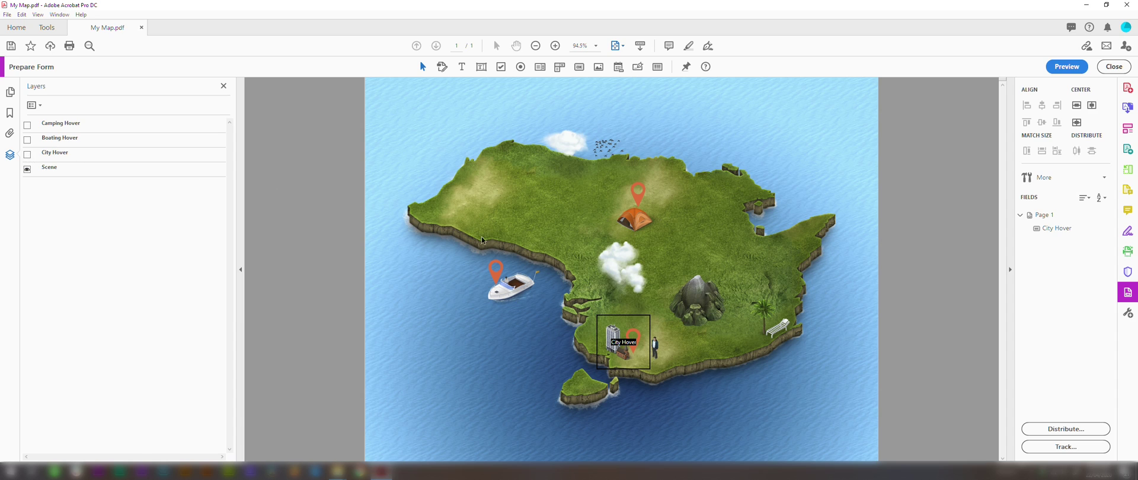
double_click(632, 336)
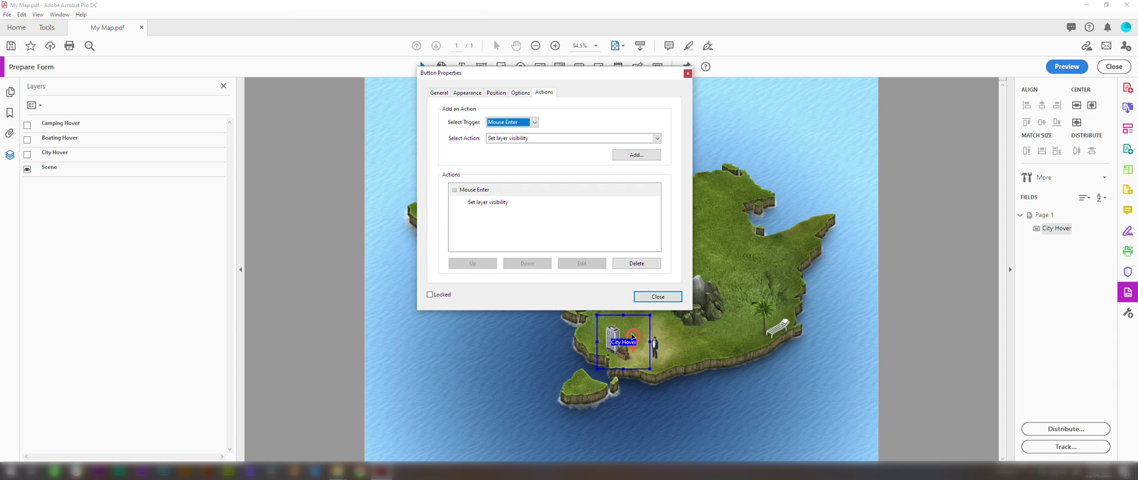
left_click(521, 123)
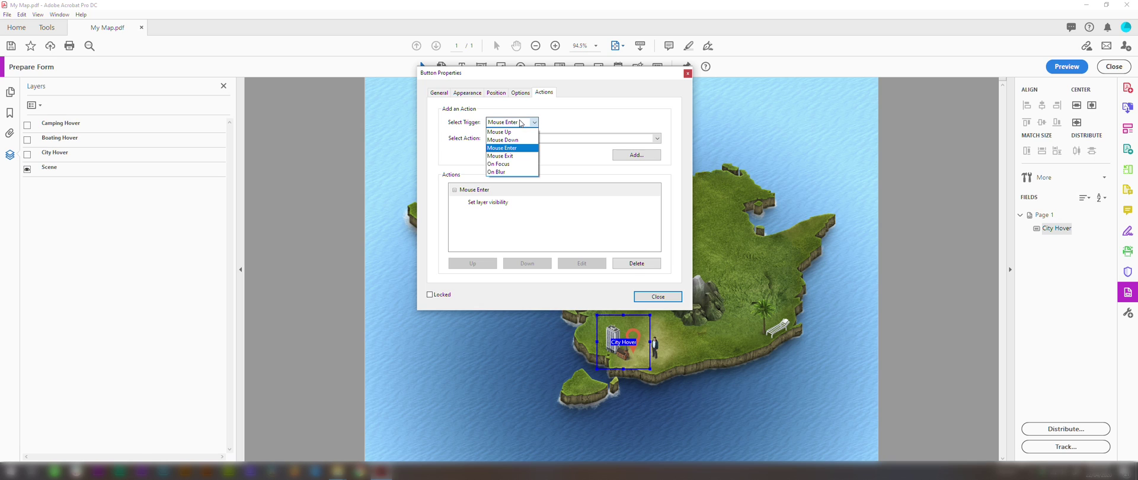
left_click(516, 156)
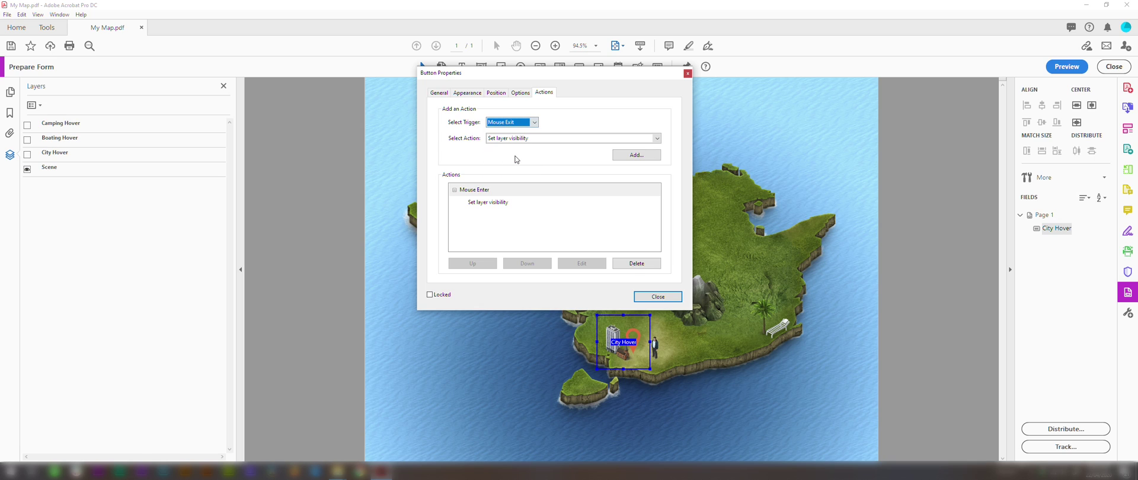
left_click(635, 156)
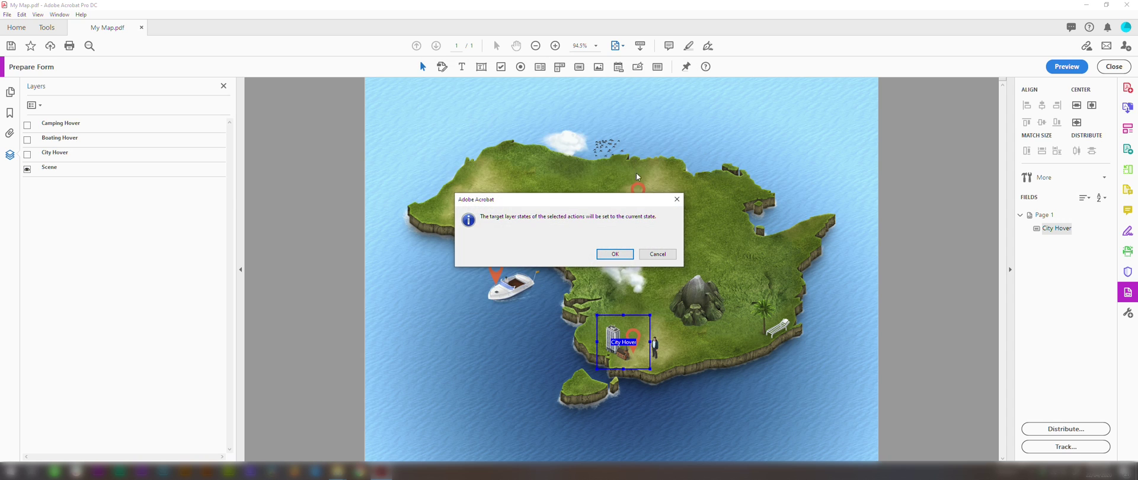
left_click(617, 254)
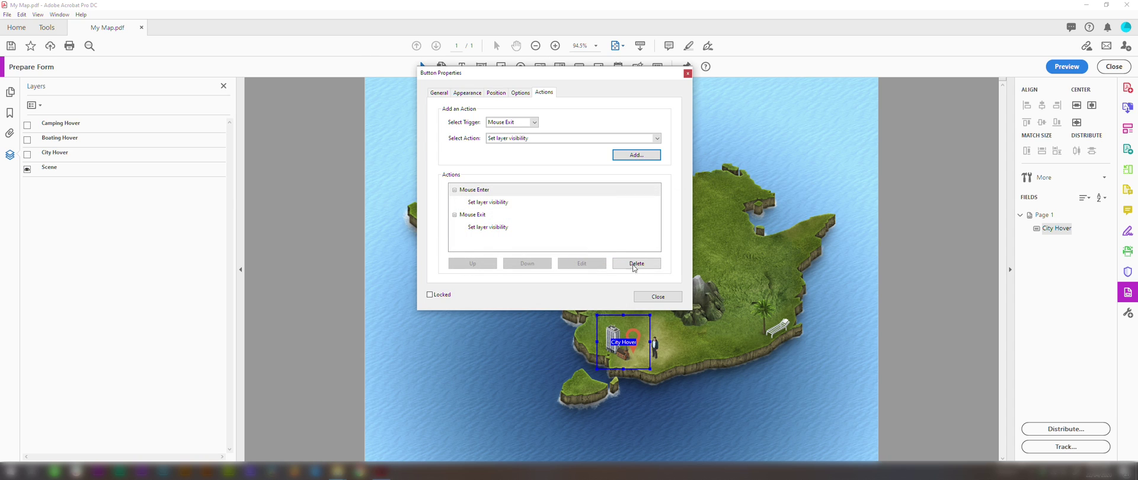
left_click(659, 298)
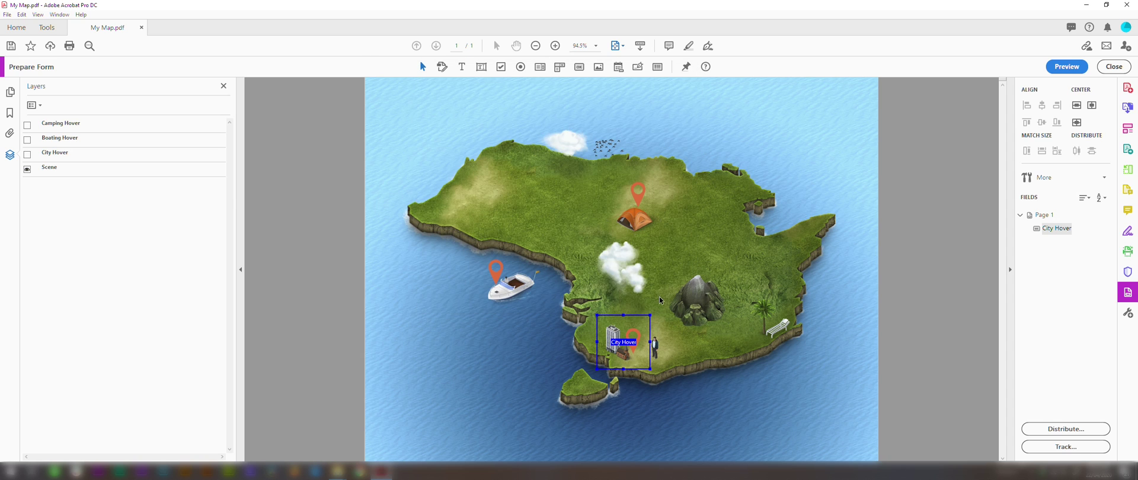
Step: Show Boating Hover and draw a transparent button named Boating Hover over the boat
left_click(28, 140)
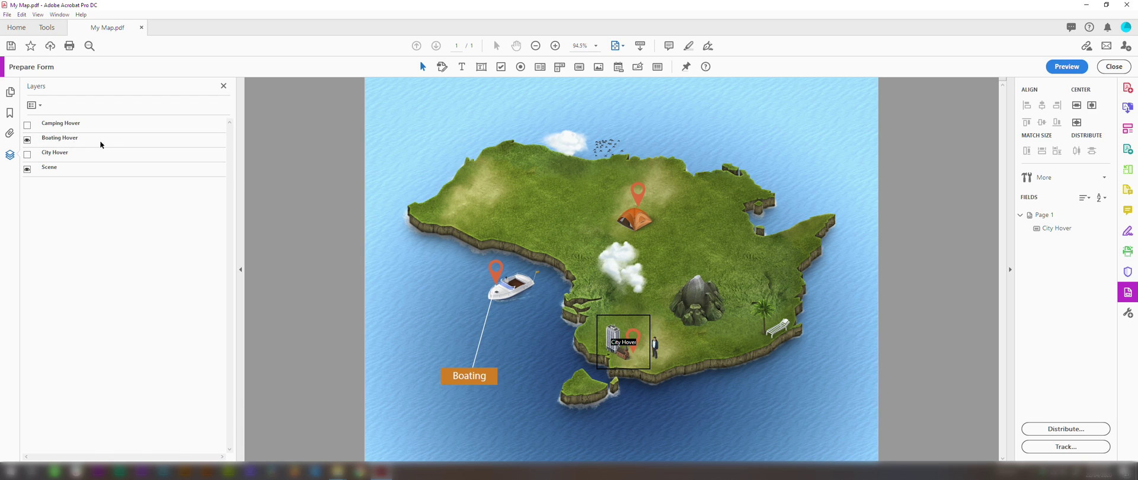
left_click(580, 68)
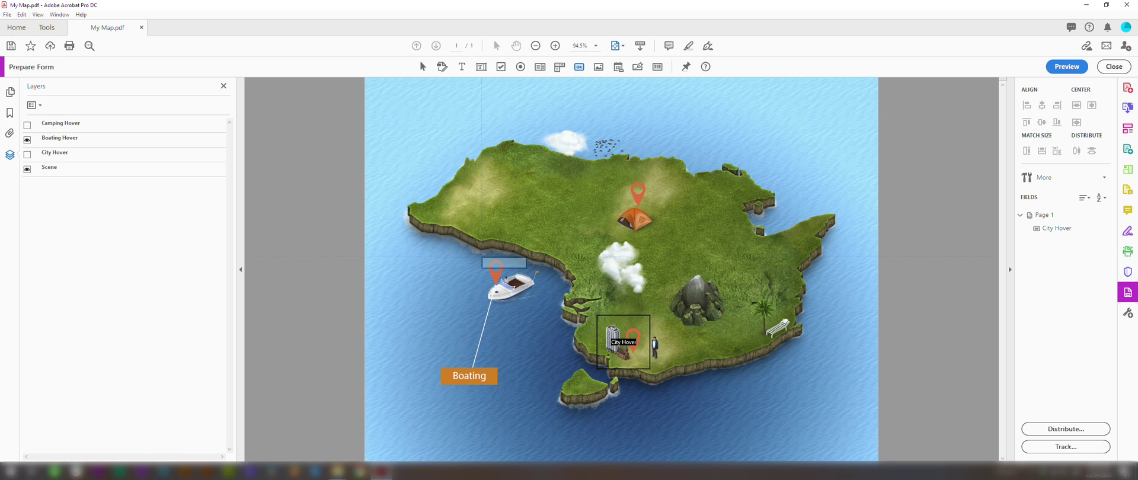
left_click_drag(481, 253, 546, 309)
type("Boating Hover")
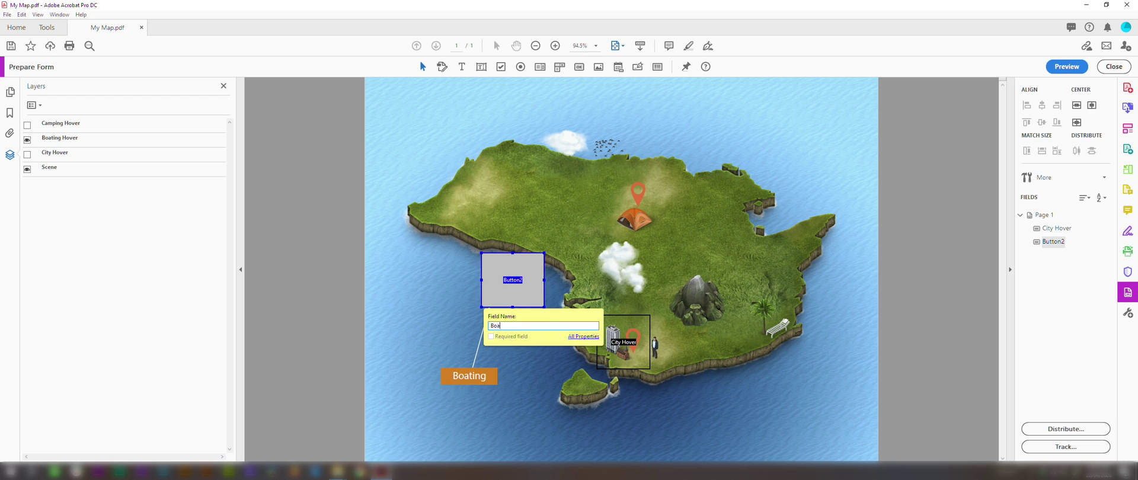
left_click(577, 336)
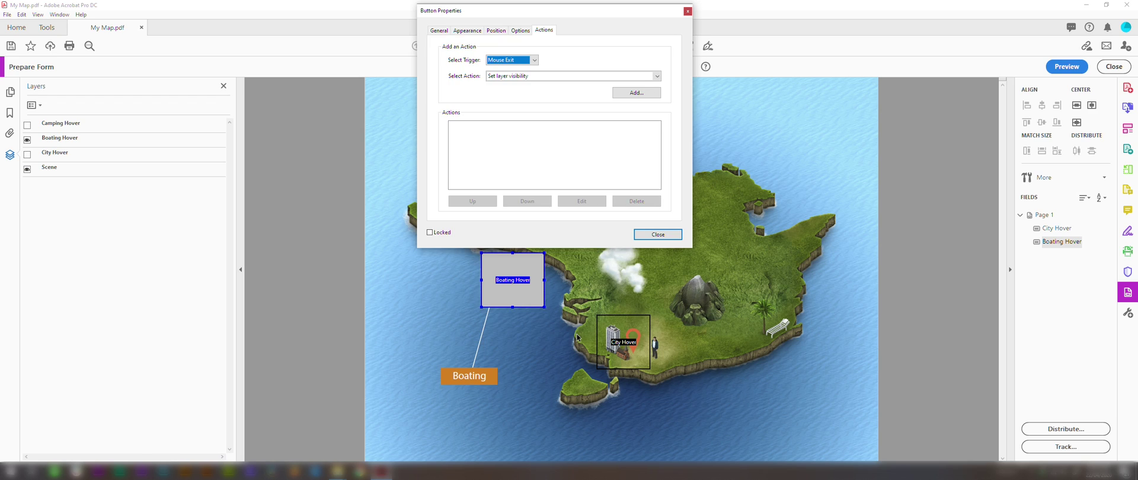
left_click(475, 33)
left_click(493, 74)
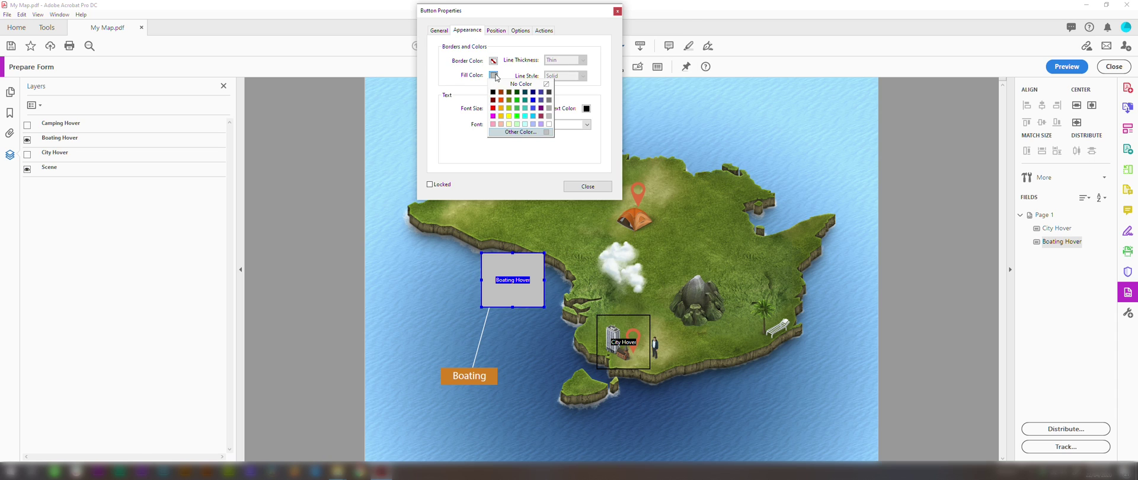
left_click(510, 85)
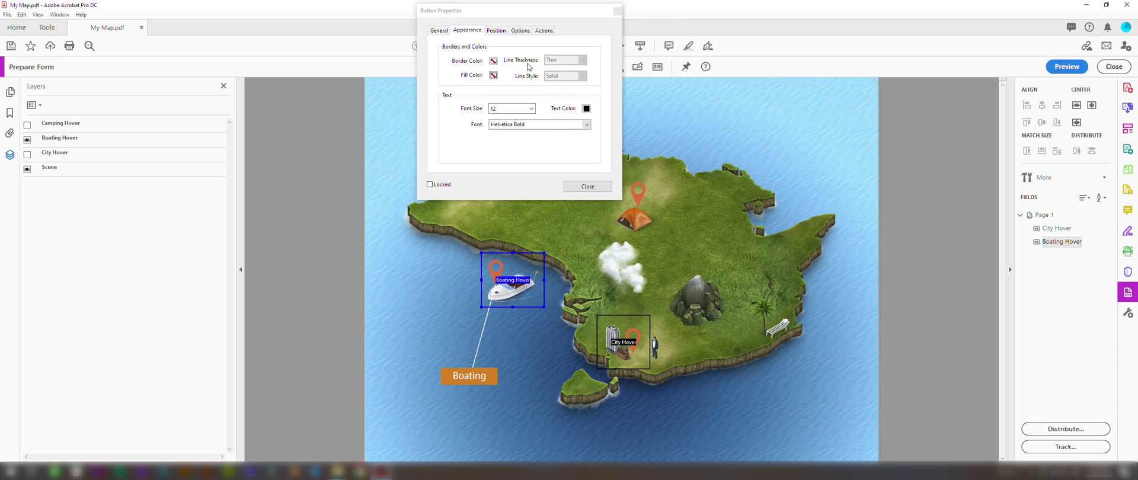
Step: Give the Boating Hover button a Mouse Enter 'Set layer visibility' action
left_click(544, 33)
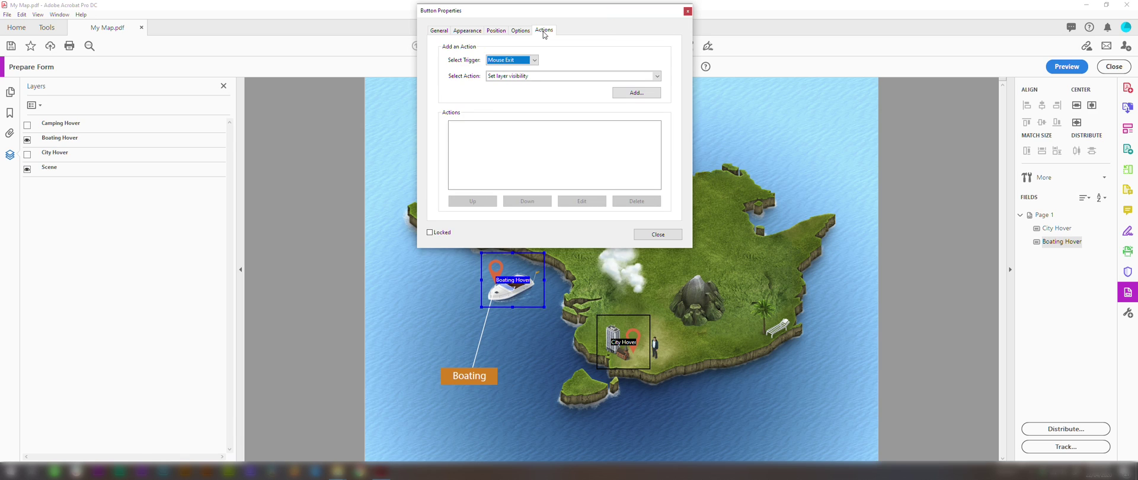
left_click(534, 60)
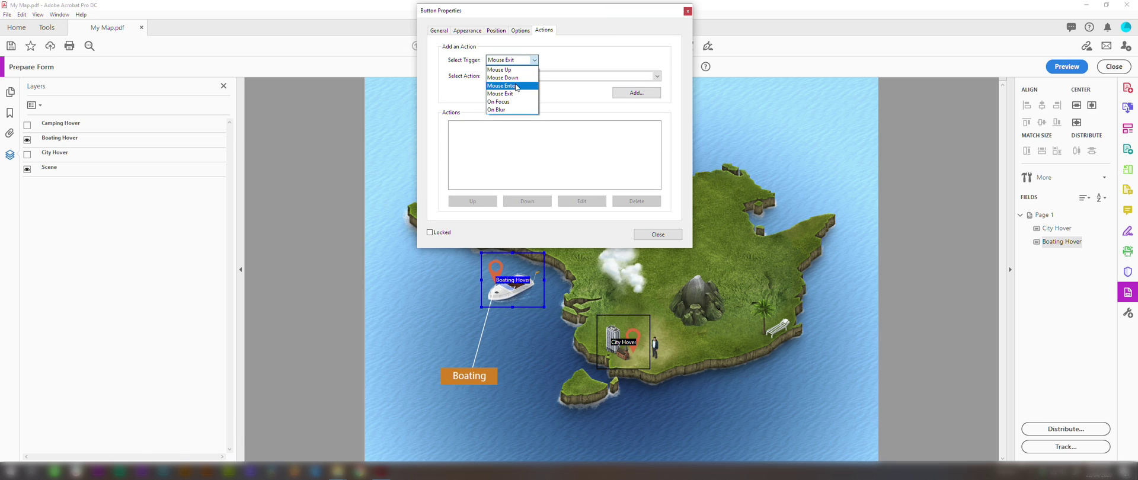
left_click(517, 87)
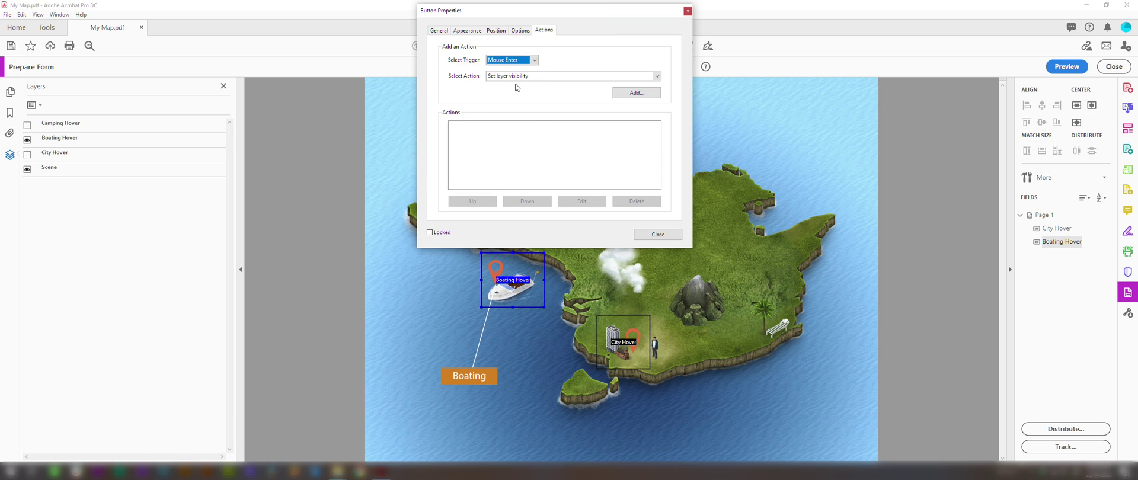
left_click(644, 96)
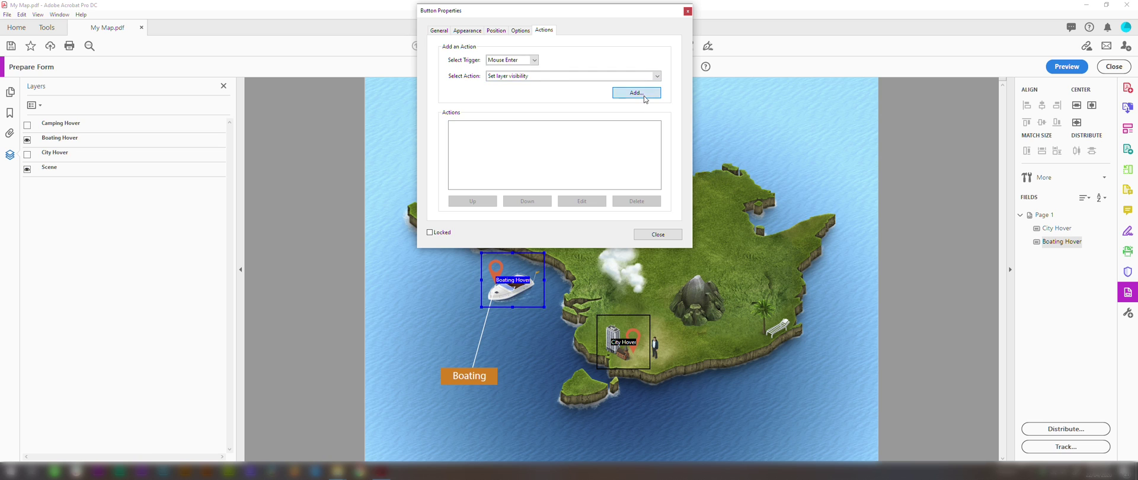
left_click(614, 254)
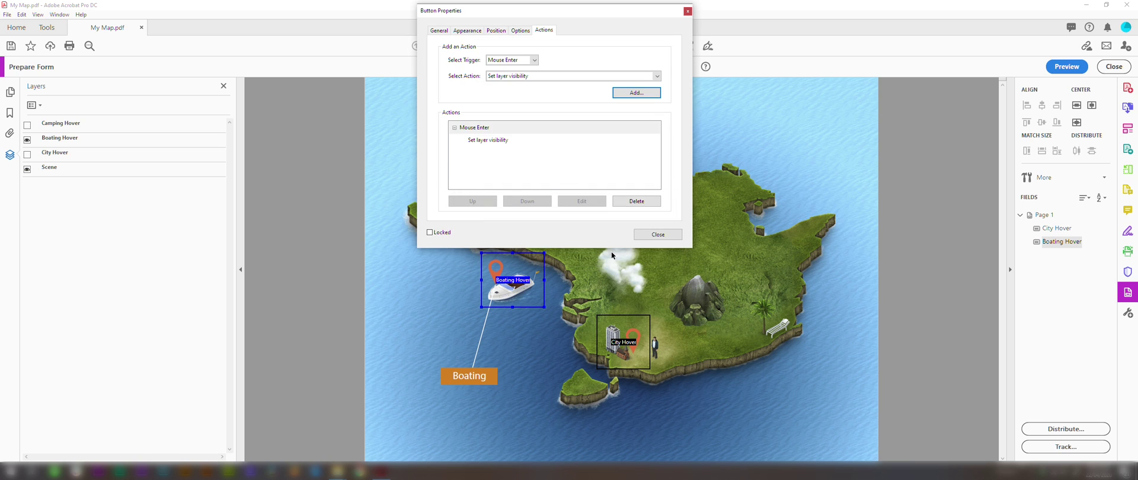
left_click(664, 232)
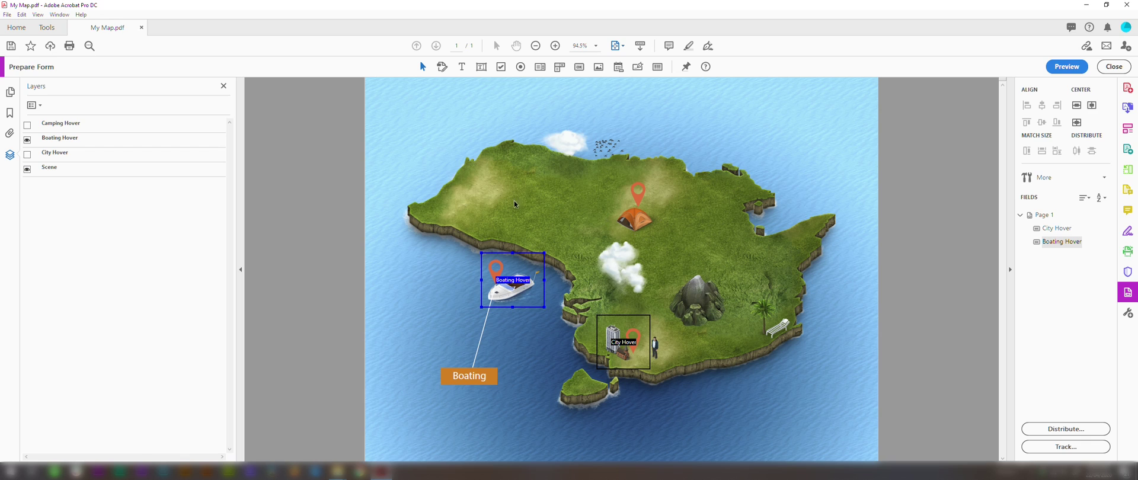
Step: Hide Boating Hover, then add a Mouse Exit 'Set layer visibility' action to the button
left_click(28, 140)
left_click(510, 276)
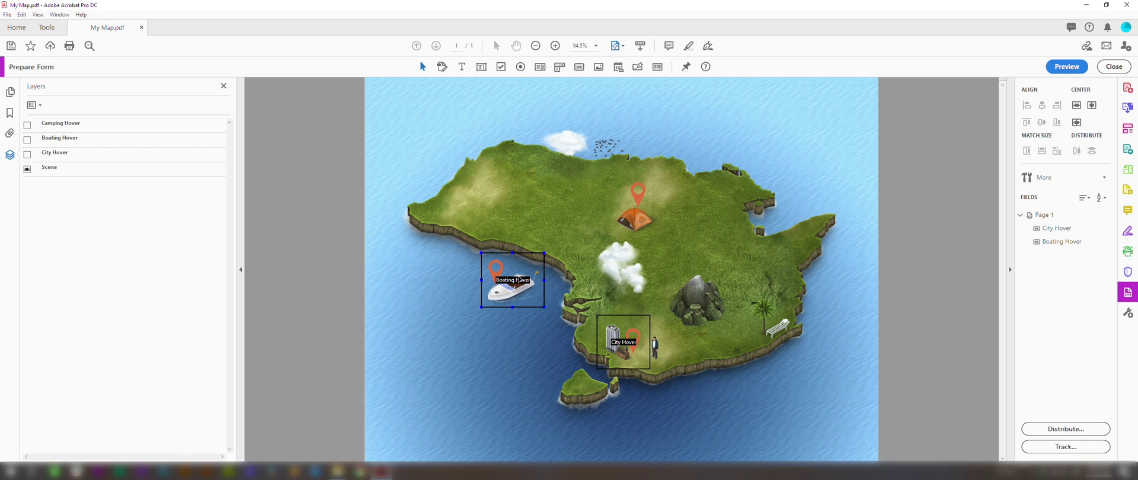
double_click(520, 278)
left_click(525, 62)
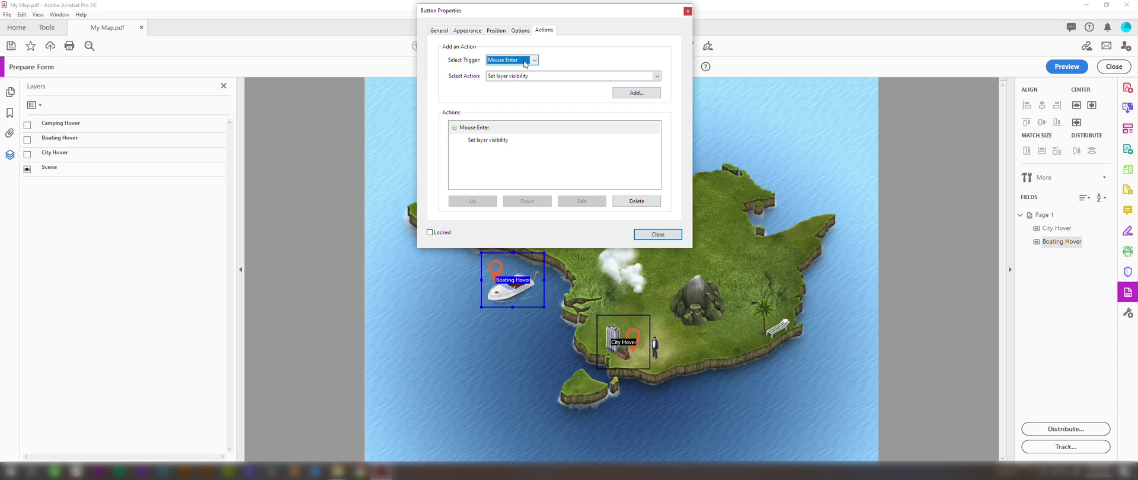
left_click(518, 94)
left_click(641, 97)
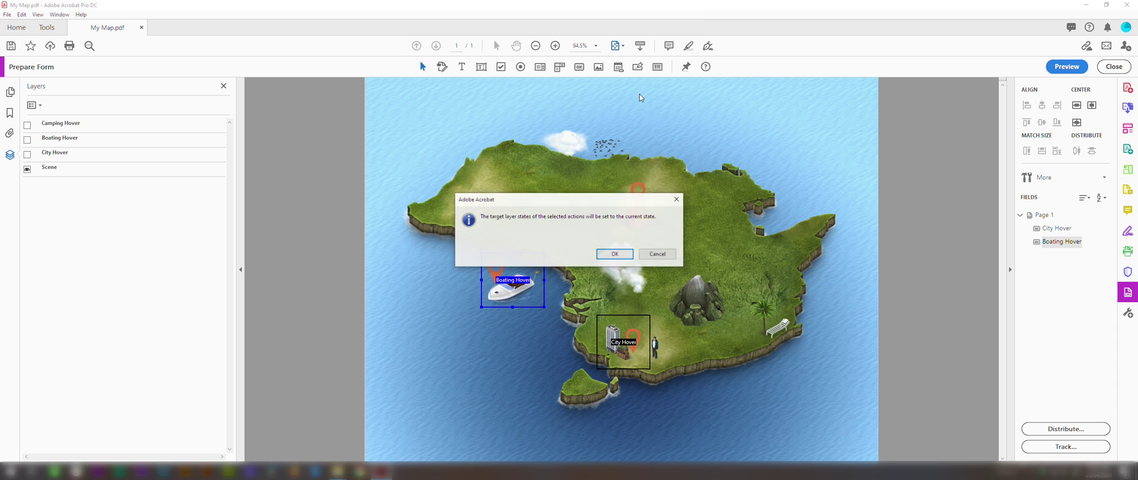
left_click(615, 254)
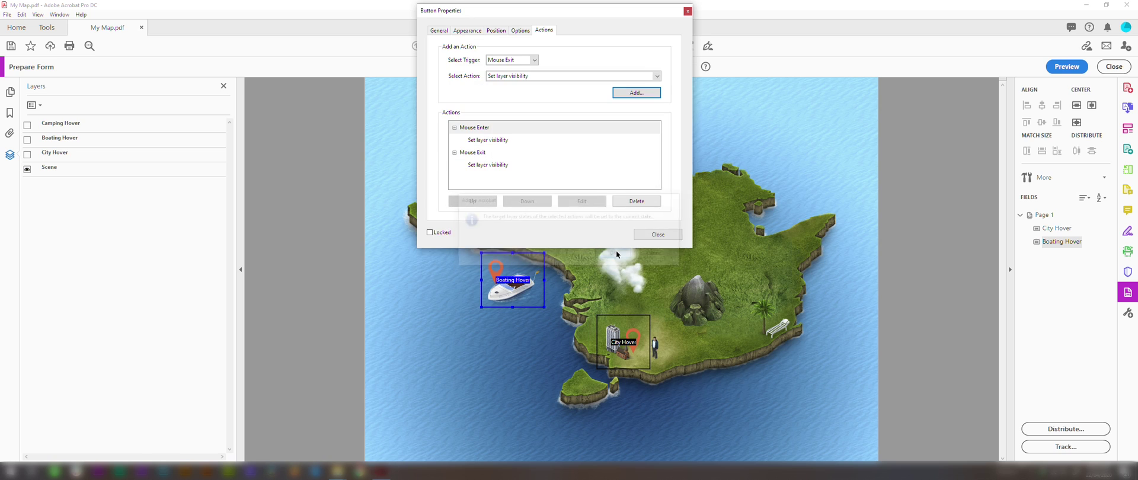
Step: Show the Camping label layer and draw a button named 'Camping Hover' over the tent icon
left_click(645, 235)
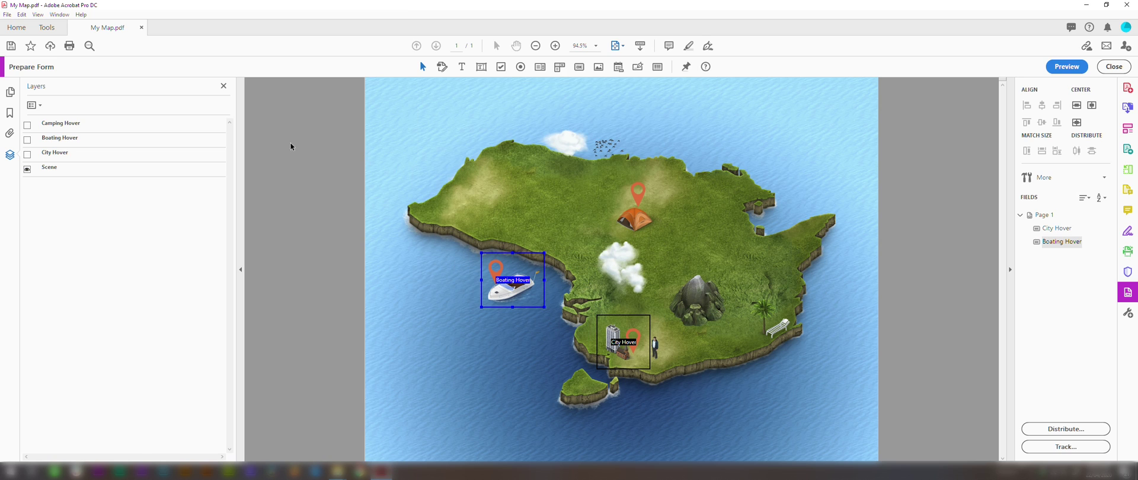
left_click(27, 126)
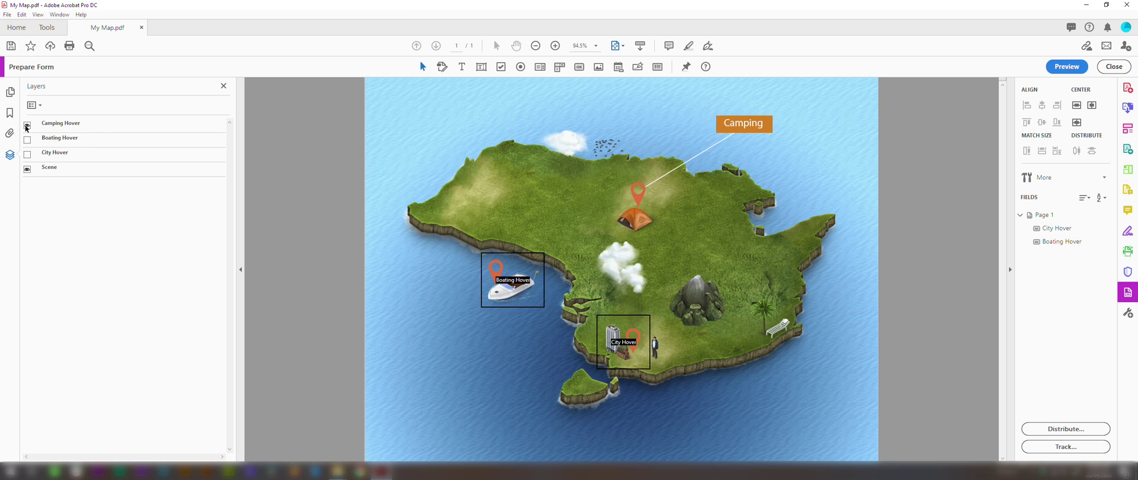
left_click(579, 66)
left_click_drag(612, 178, 661, 233)
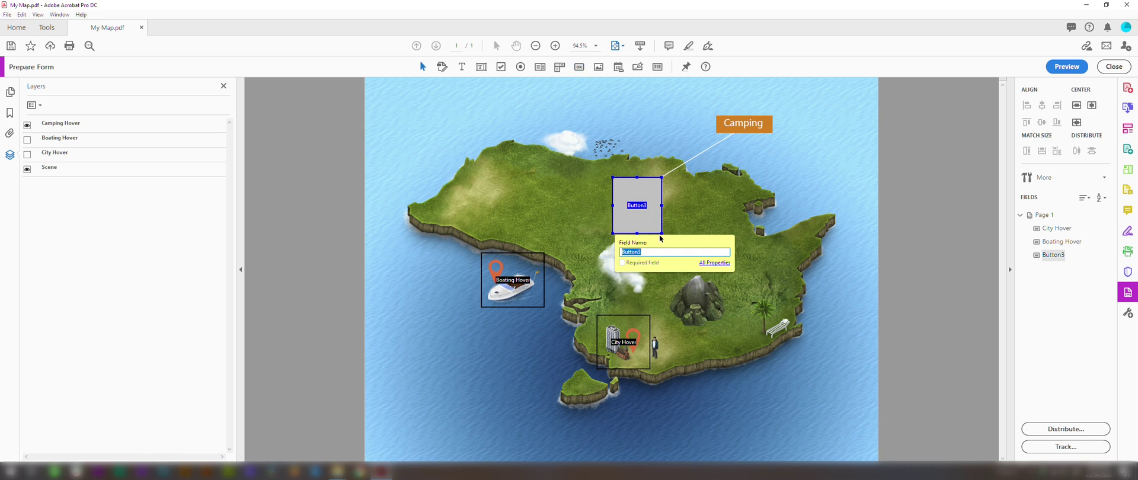
type("Camping Hover")
Step: Set the Camping Hover button's fill color to No Color
left_click(715, 263)
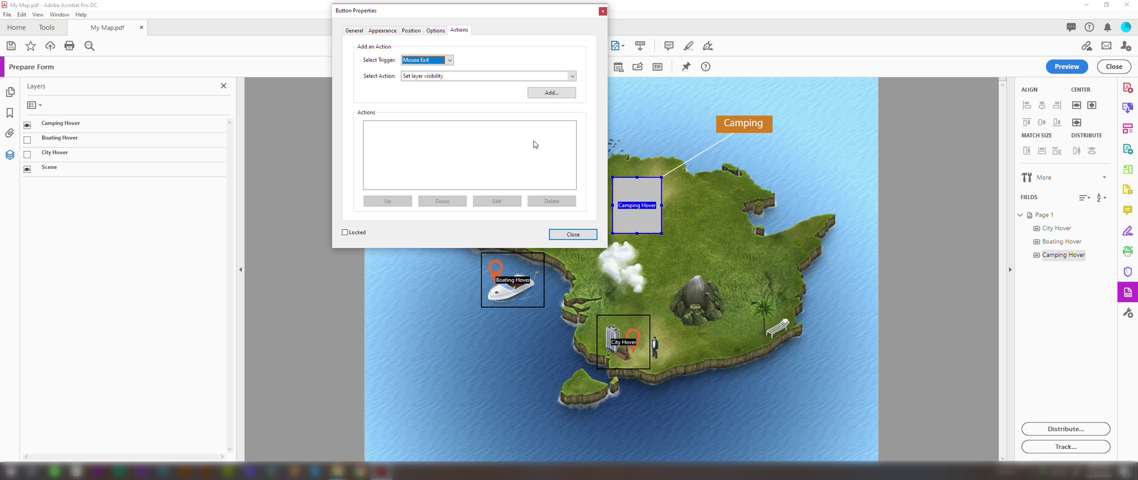
left_click(382, 31)
left_click(409, 75)
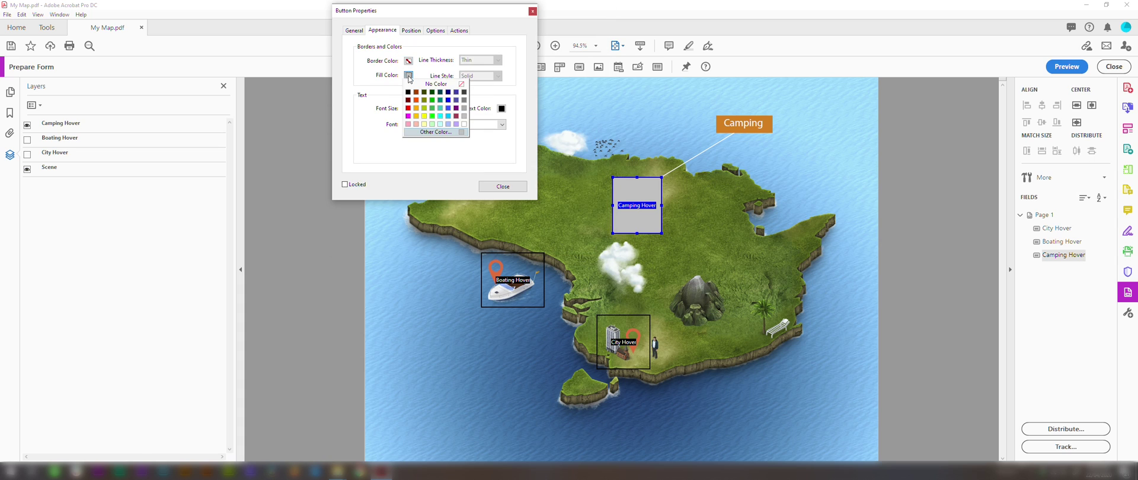
left_click(442, 84)
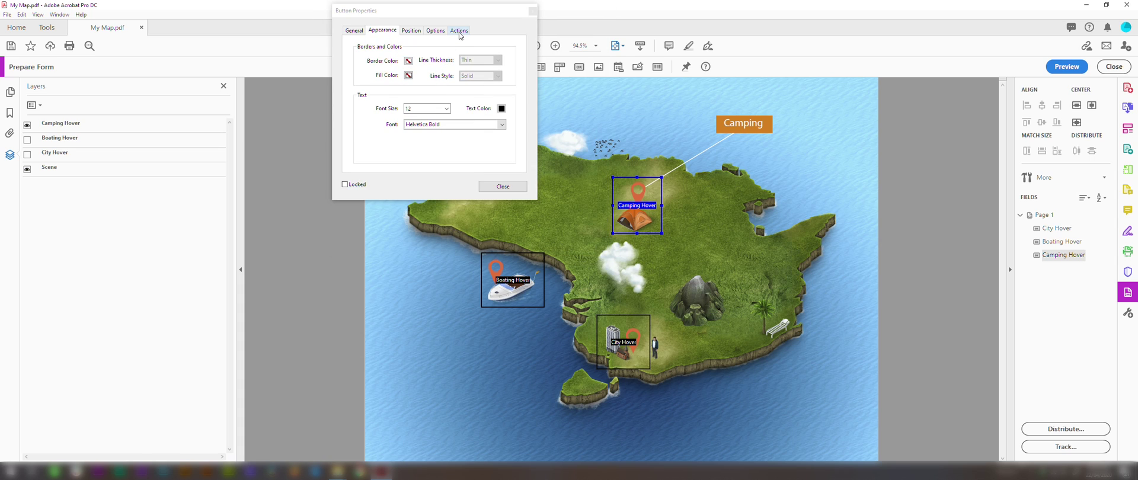
Step: Add a Mouse Enter 'Set layer visibility' action that shows the Camping label
left_click(461, 31)
left_click(441, 65)
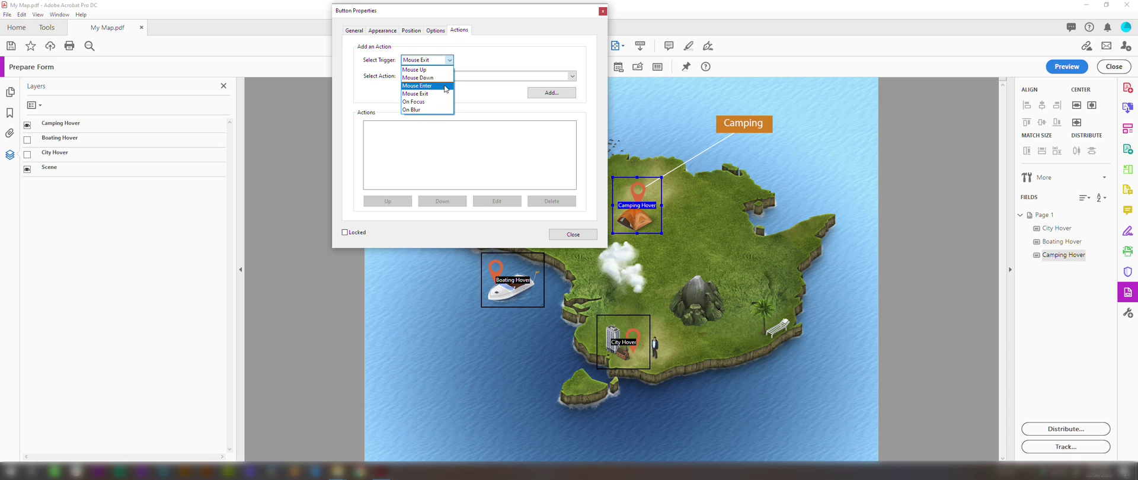
left_click(446, 86)
left_click(558, 93)
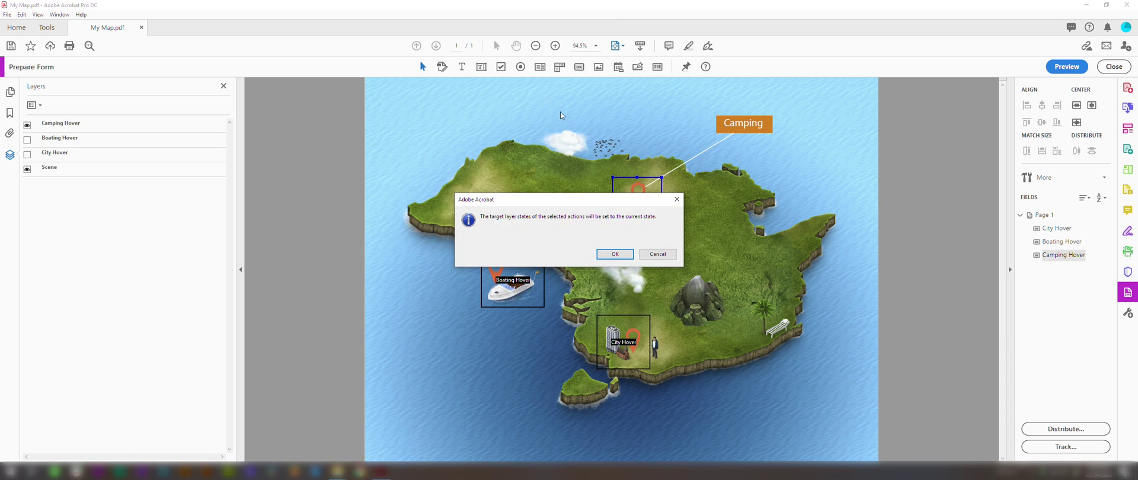
left_click(621, 254)
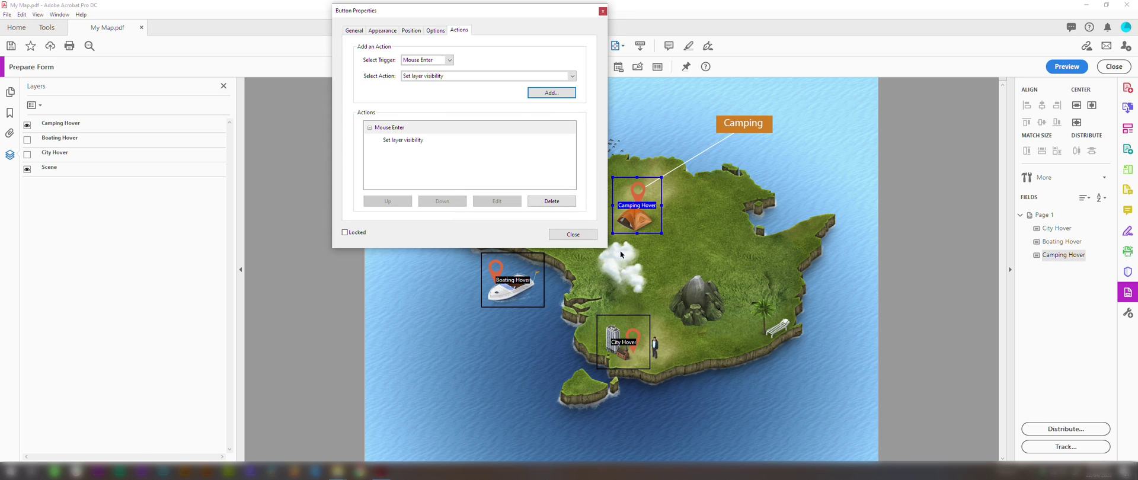
left_click(574, 234)
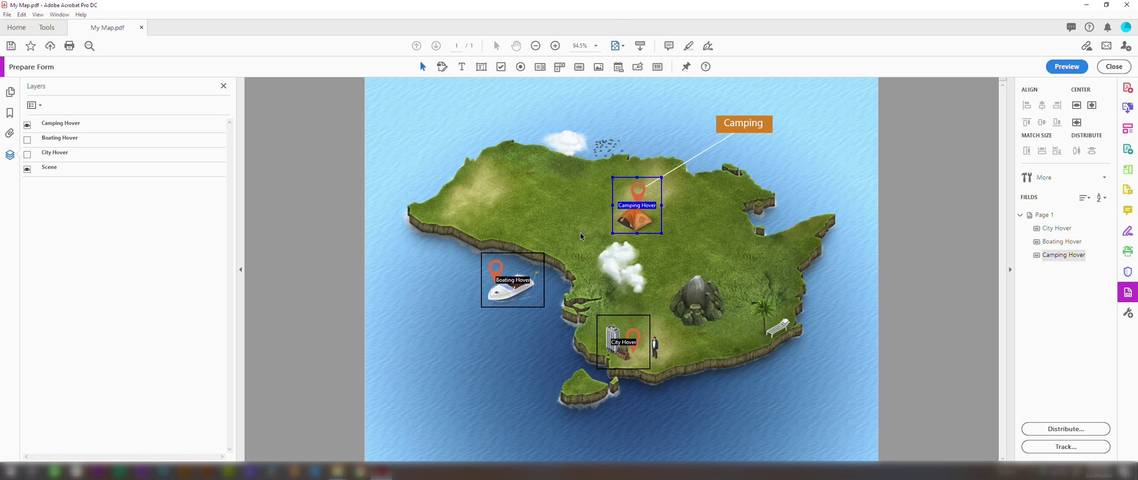
Step: With the Camping label hidden, add a Mouse Exit layer-visibility action, then preview the form
left_click(26, 125)
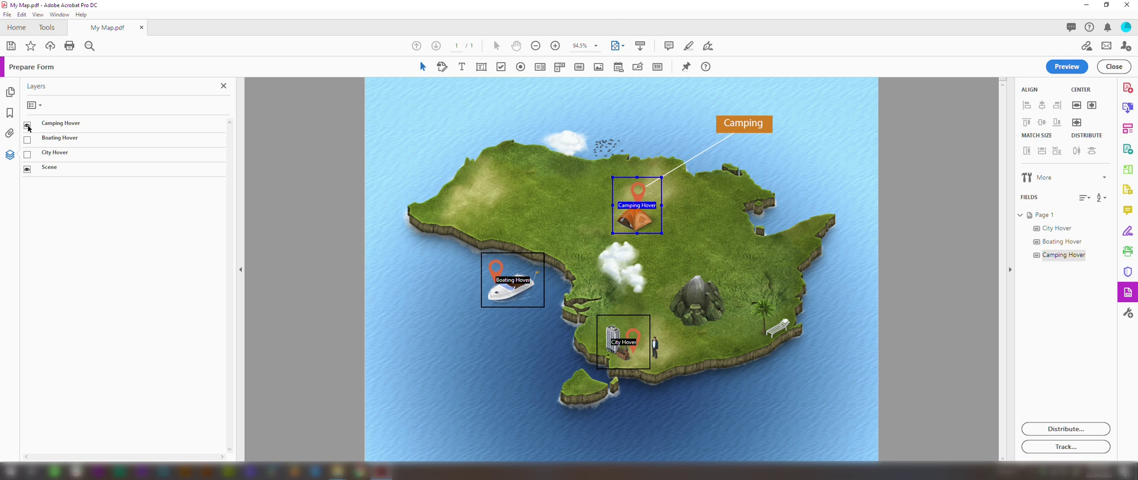
double_click(629, 203)
left_click(450, 60)
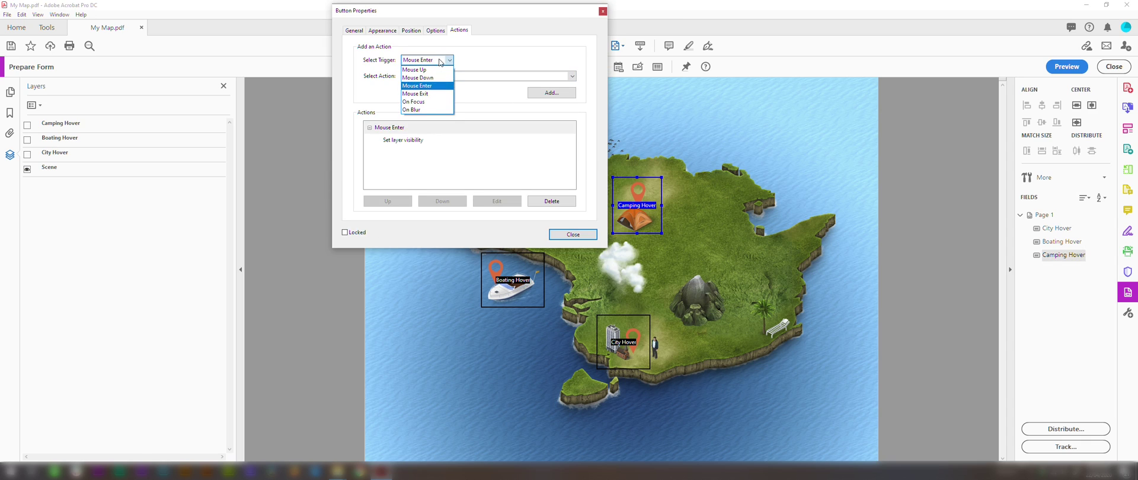
left_click(435, 93)
left_click(549, 94)
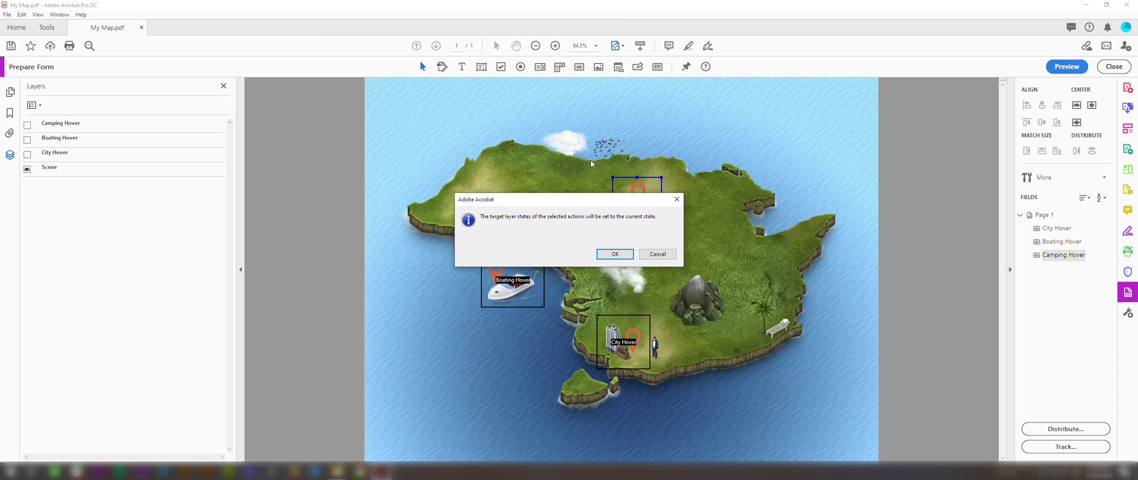
left_click(616, 254)
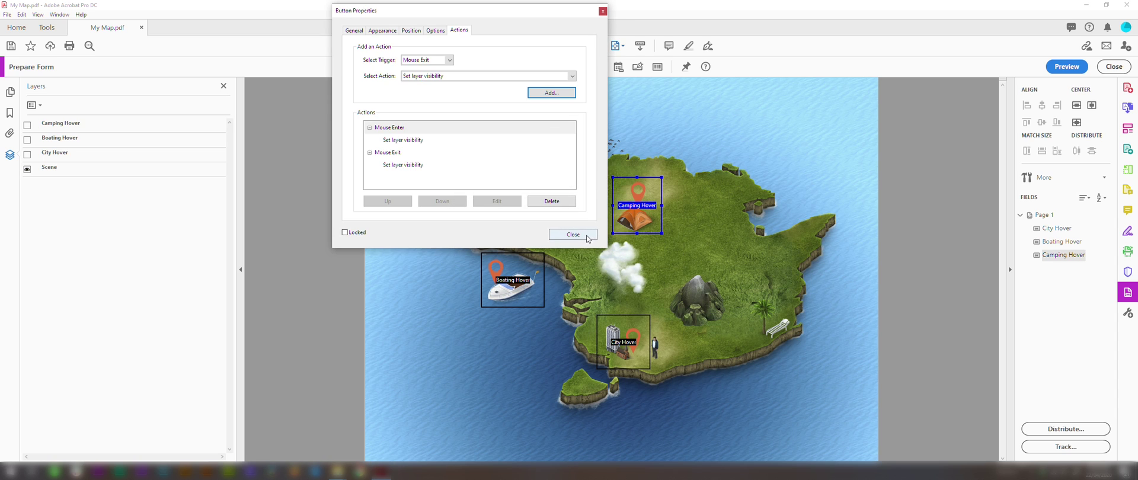
left_click(568, 234)
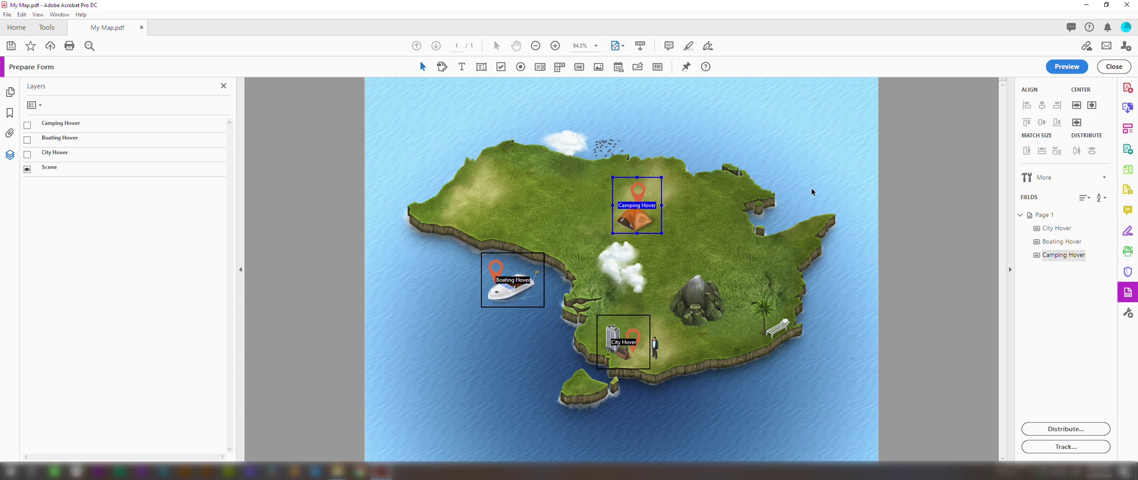
left_click(1066, 68)
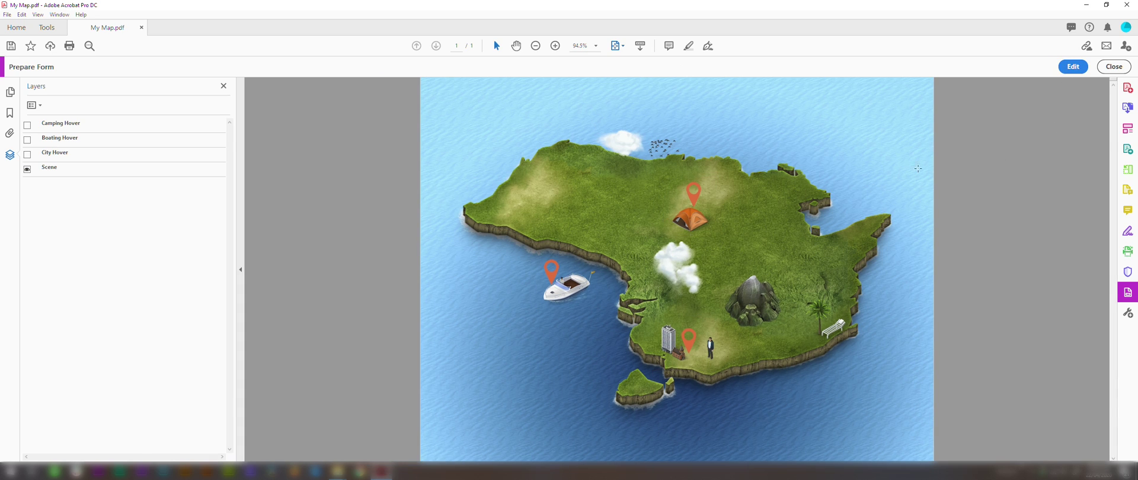